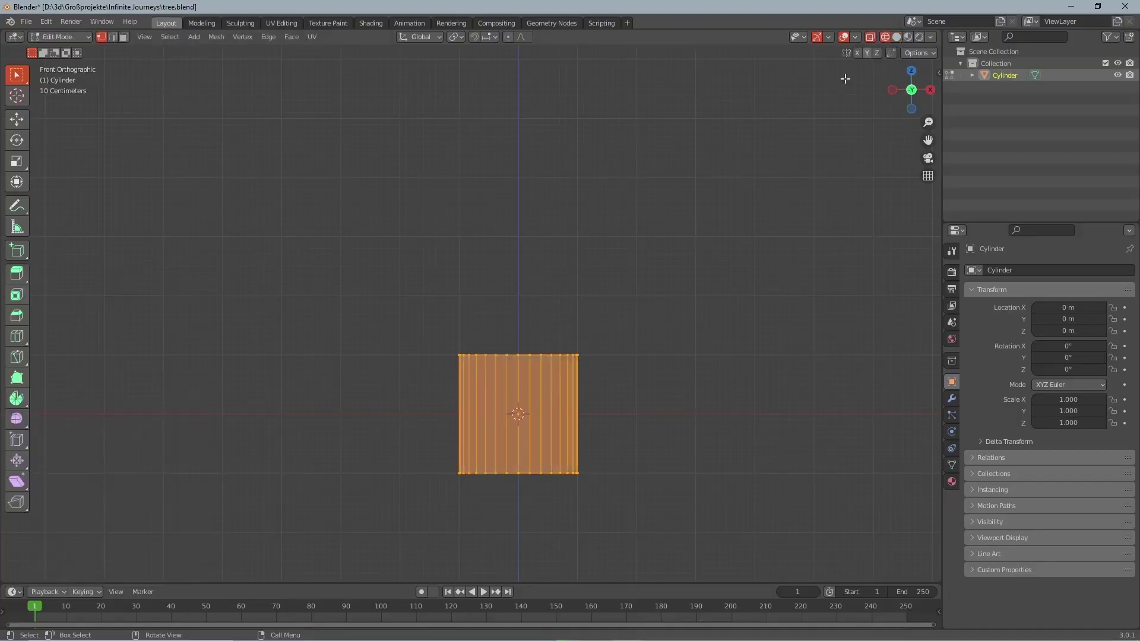
- Scale up the cylinder's bottom vertices to flare the base, and raise its top ring about 0.49 m along Z
drag(420, 446, 618, 505)
click(896, 37)
key(s)
click(671, 407)
key(g)
key(z)
click(589, 309)
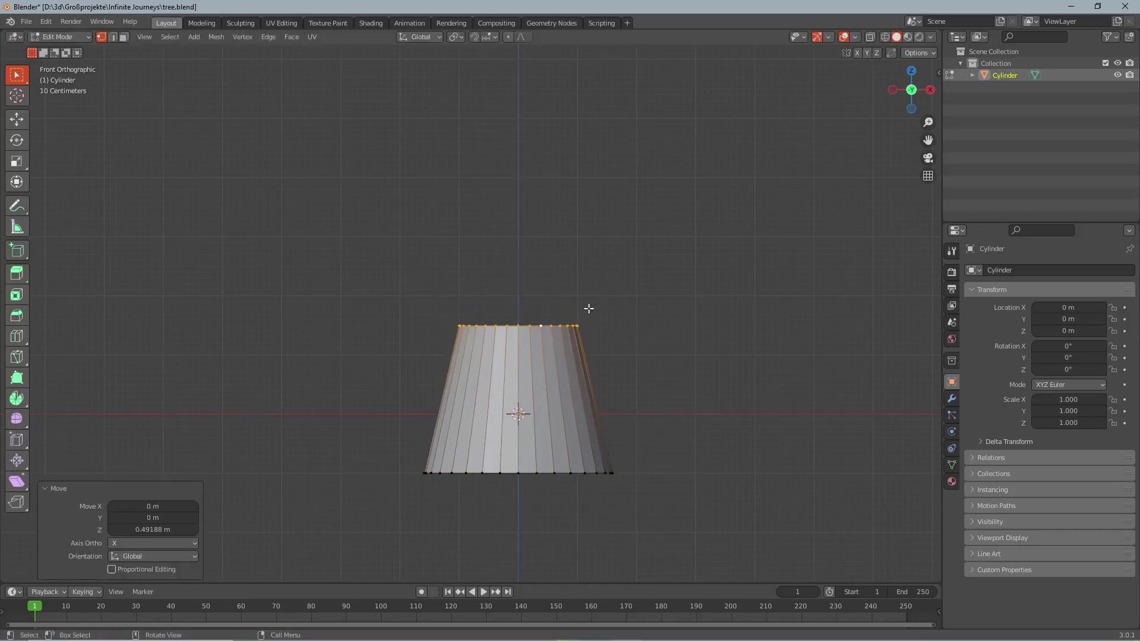
- Reposition the top ring and extrude successively scaled segments from it to form a bending, tapering trunk
key(g)
click(596, 395)
key(e)
key(s)
shift+middle_drag(587, 321, 567, 412)
key(e)
key(s)
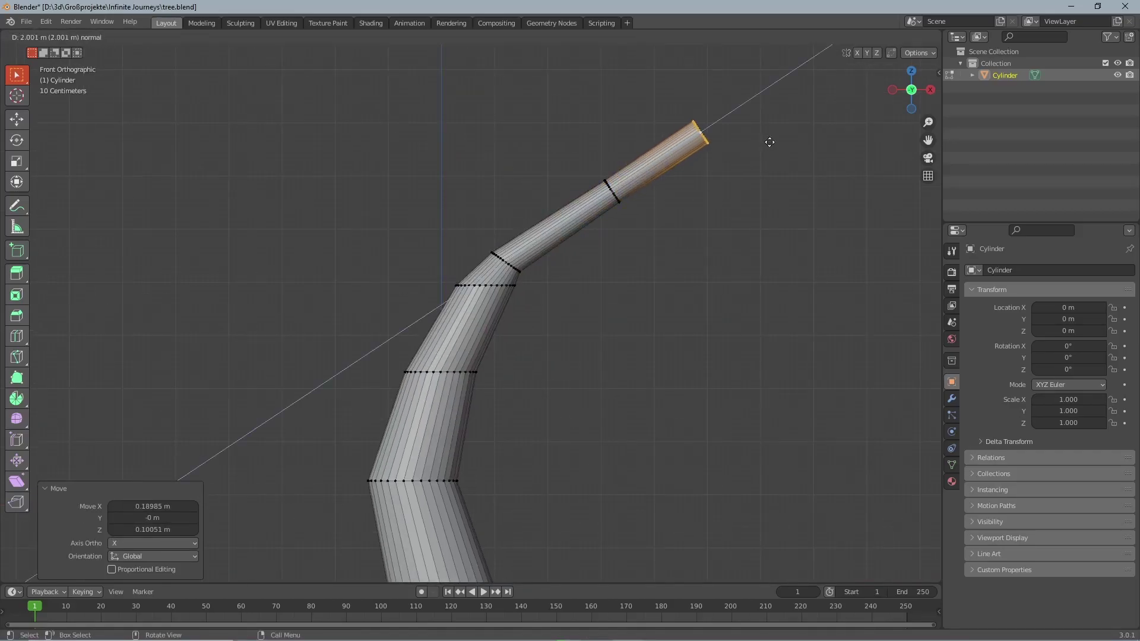
- Select an edge loop on the upper limb and extrude a scaled, two-segment side branch from it
click(619, 186)
alt+click(619, 185)
key(e)
click(625, 138)
key(s)
click(625, 138)
key(e)
click(706, 106)
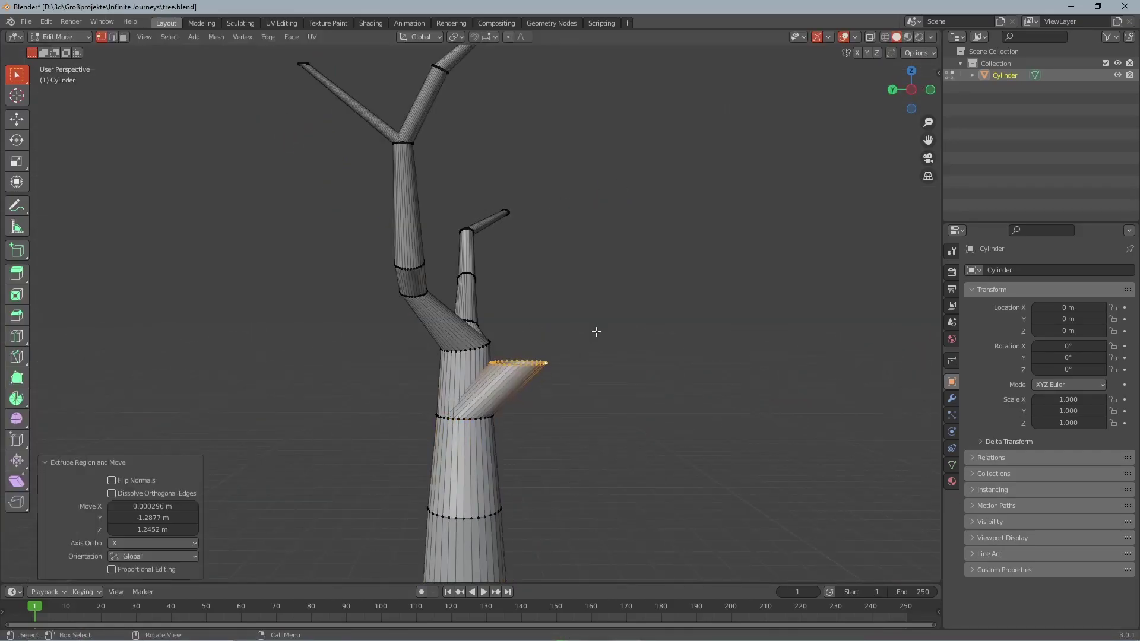
- Scale down the end of the lower side branch, extrude another segment outward, and taper its tip
key(s)
click(591, 372)
key(e)
click(637, 321)
key(s)
click(641, 321)
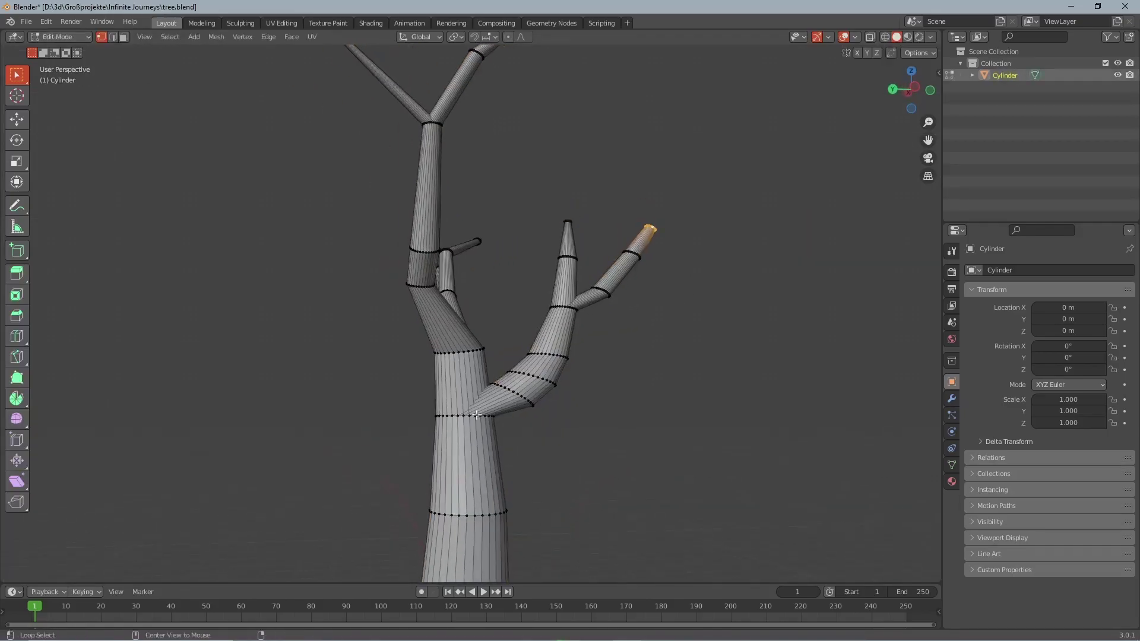
- Resize the edge loop where the lower side branch joins the trunk
alt+click(469, 403)
key(s)
click(547, 425)
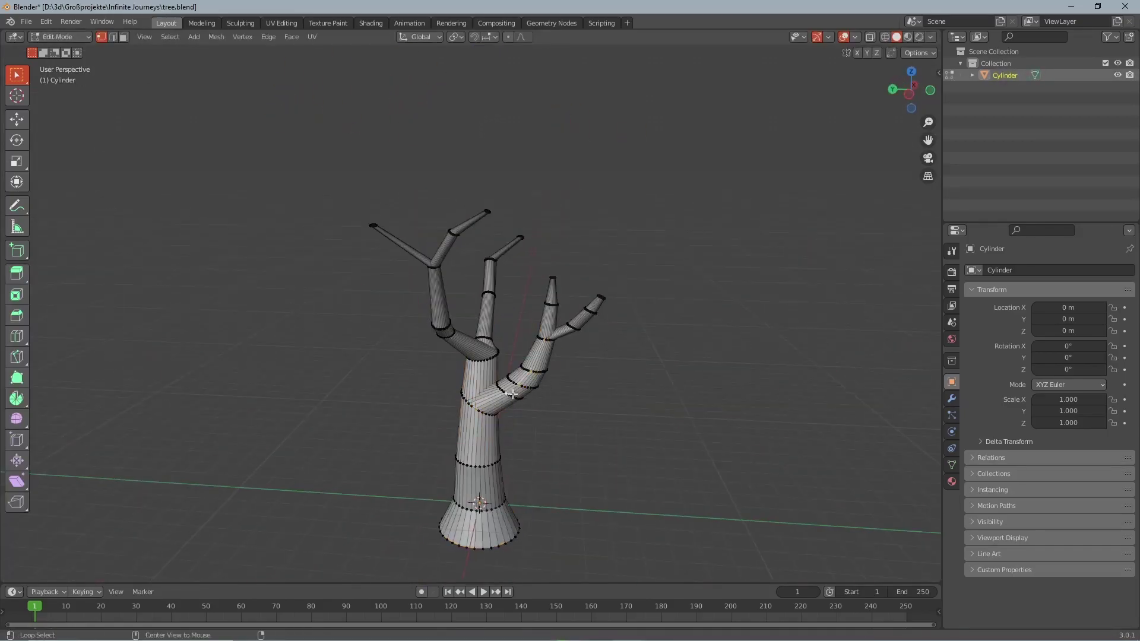
scroll(475, 406, up, 4)
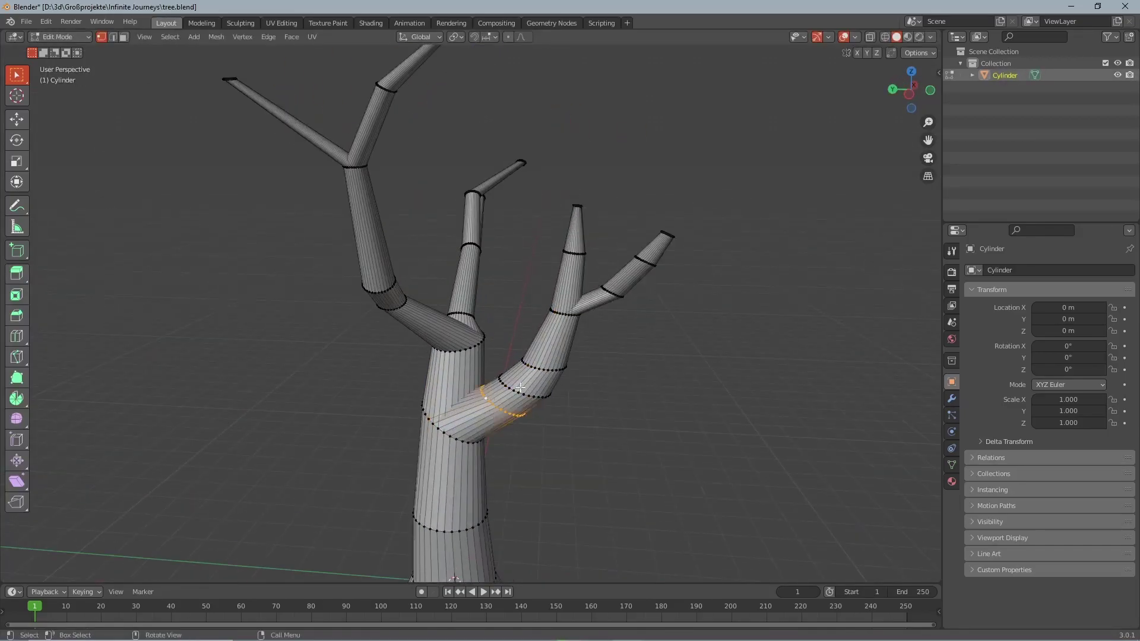
middle_drag(451, 409, 475, 406)
scroll(475, 406, down, 4)
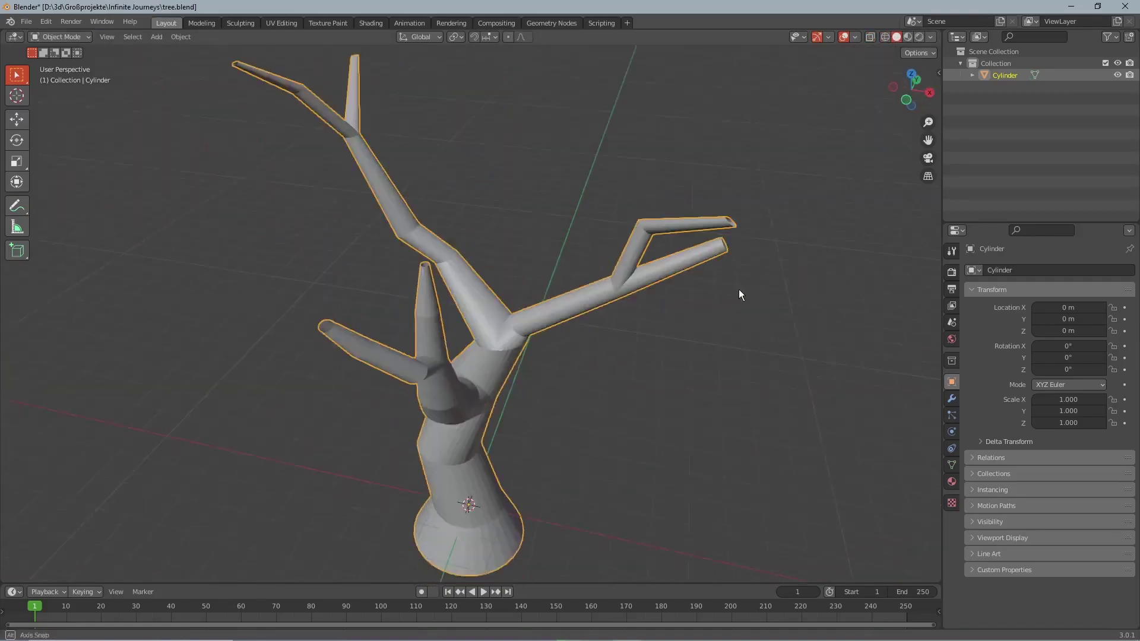
- Add a Remesh modifier to the tree
middle_drag(738, 294, 772, 309)
click(952, 399)
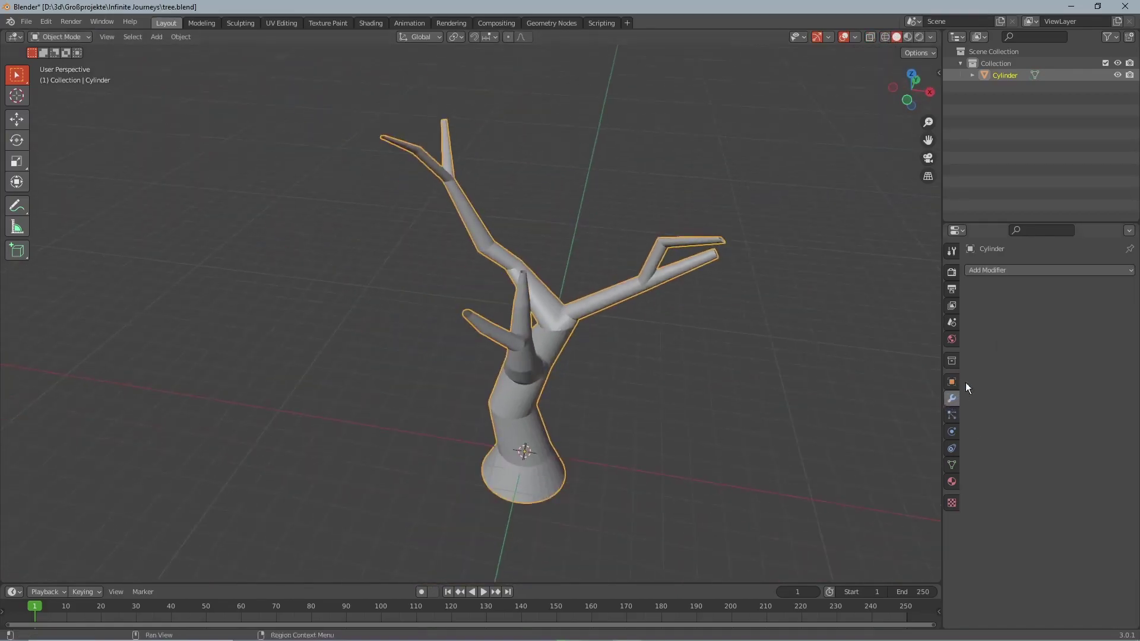
click(1002, 269)
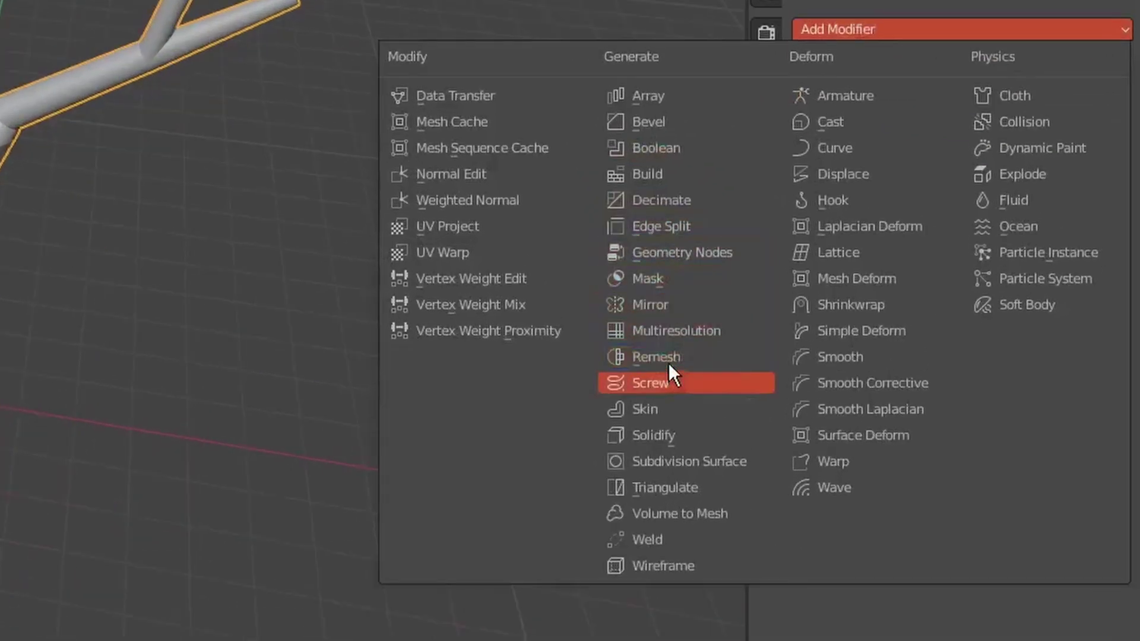
click(656, 357)
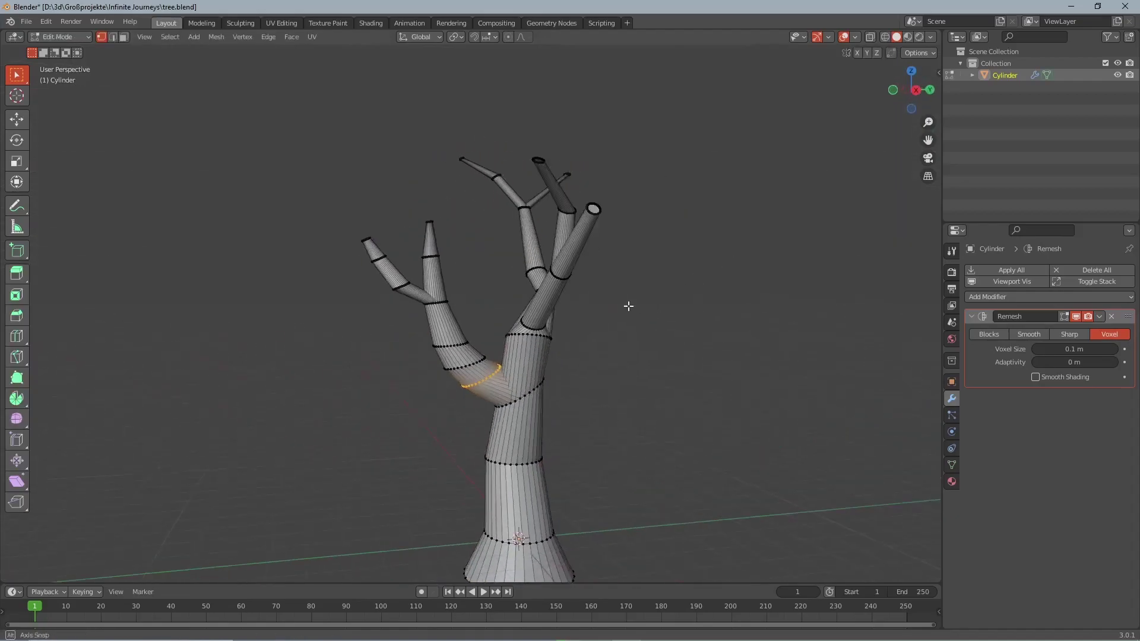
- Check the remeshed tree in wireframe, apply the Remesh modifier in Object Mode, and switch to the Sculpting workspace
key(Tab)
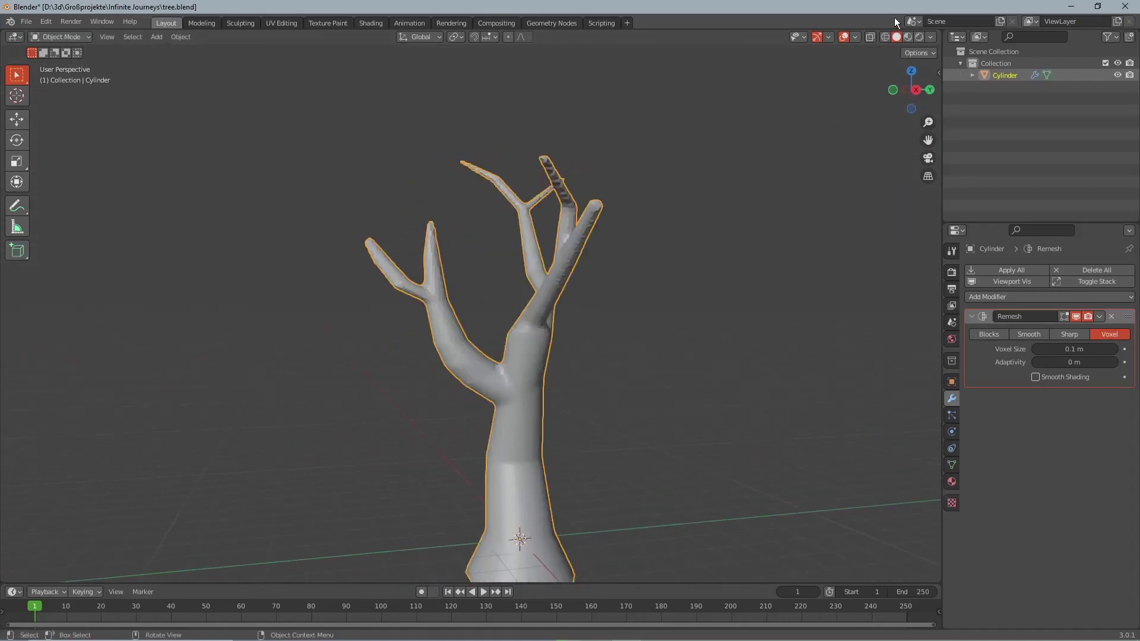
click(885, 36)
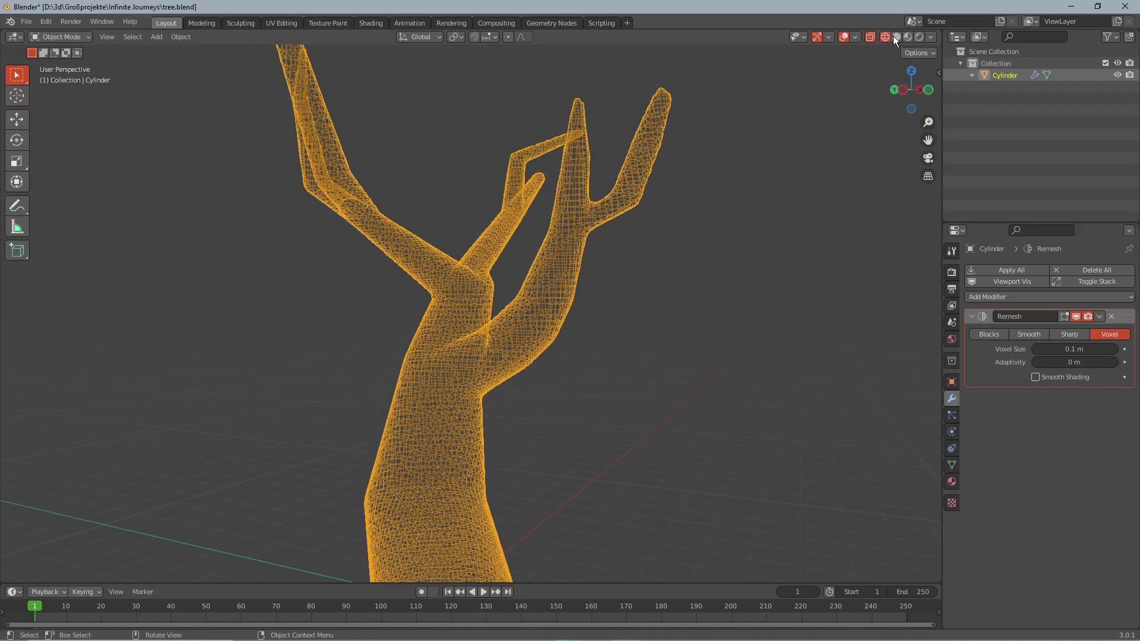
click(897, 37)
mouse_move(674, 248)
middle_down()
mouse_move(734, 282)
mouse_move(689, 214)
mouse_move(905, 282)
middle_up()
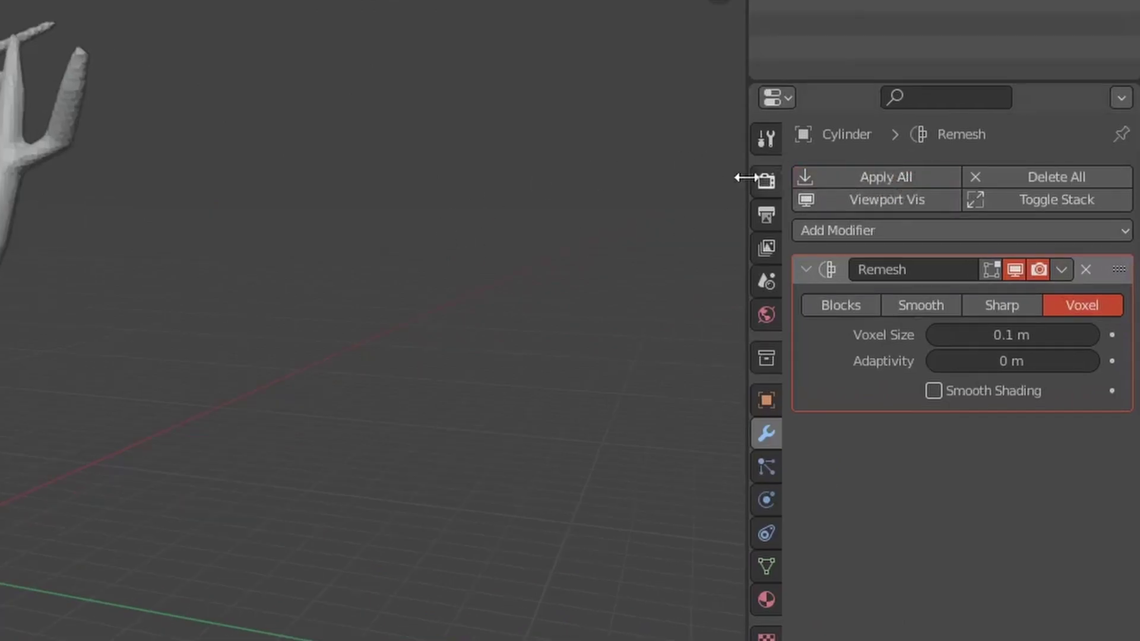
click(886, 177)
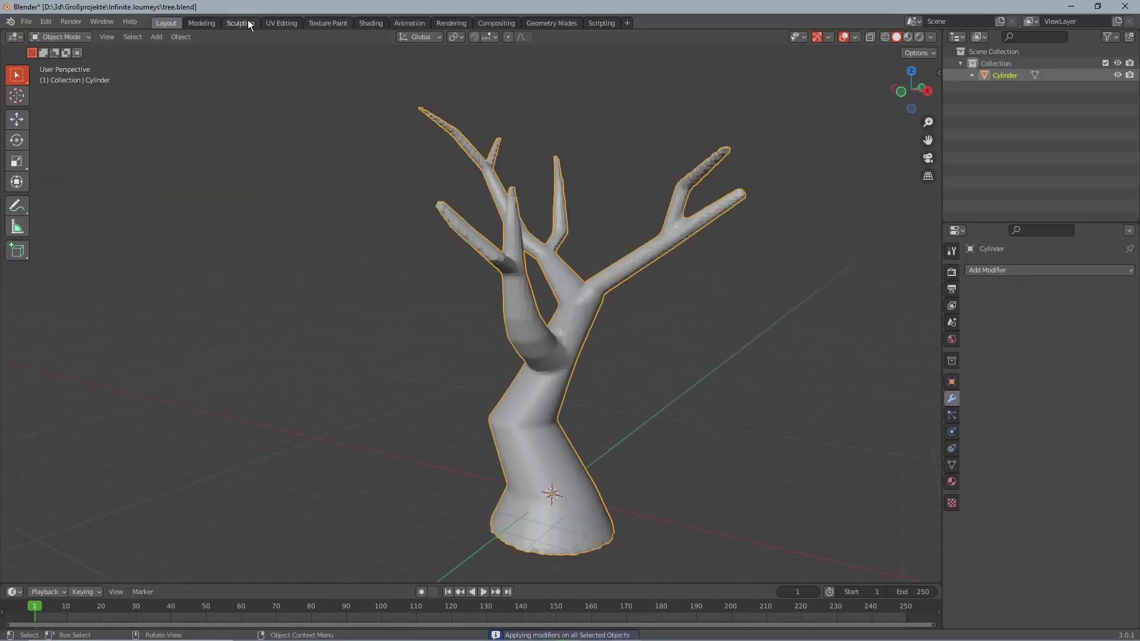
click(248, 21)
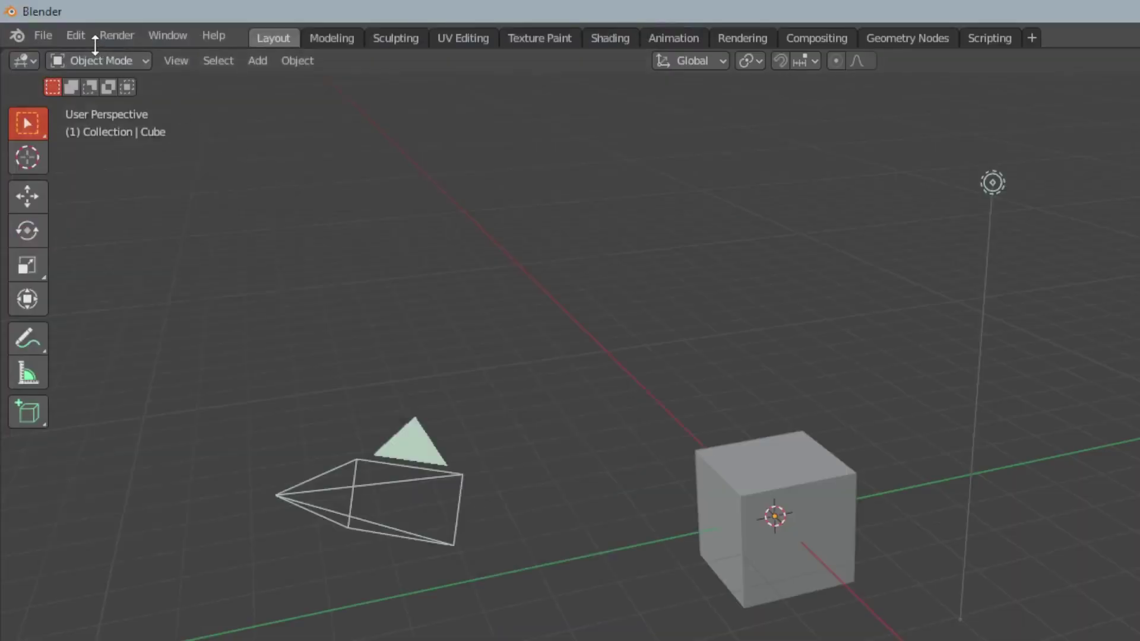
- Find the Interface: Modifier Tools add-on in the preferences by searching for "modi" and enable it
click(75, 35)
click(112, 312)
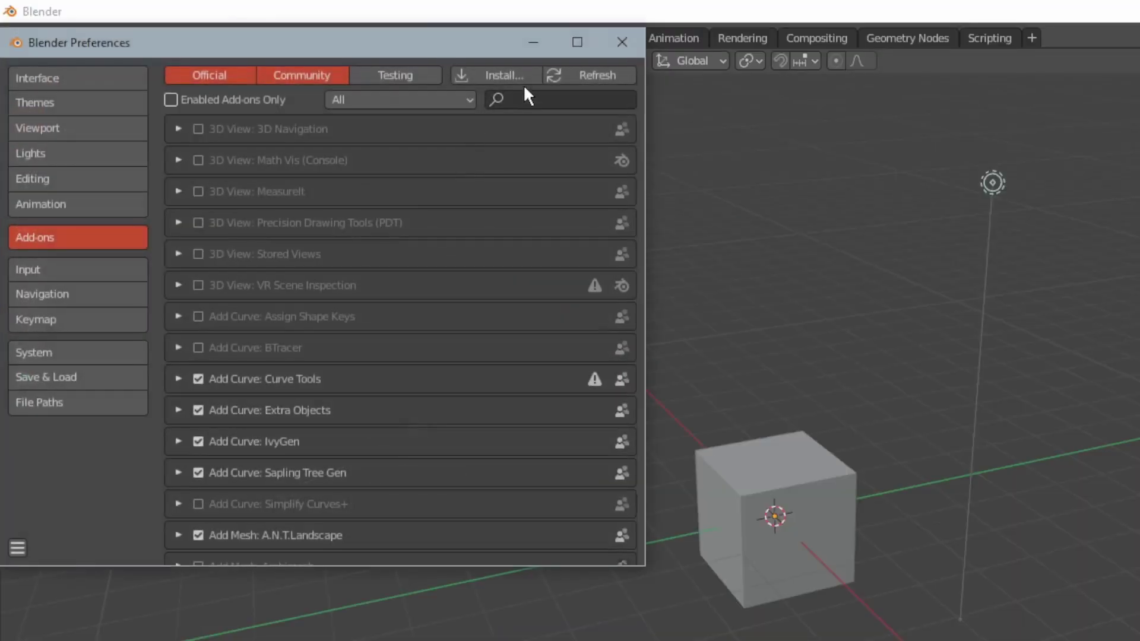
text(modi)
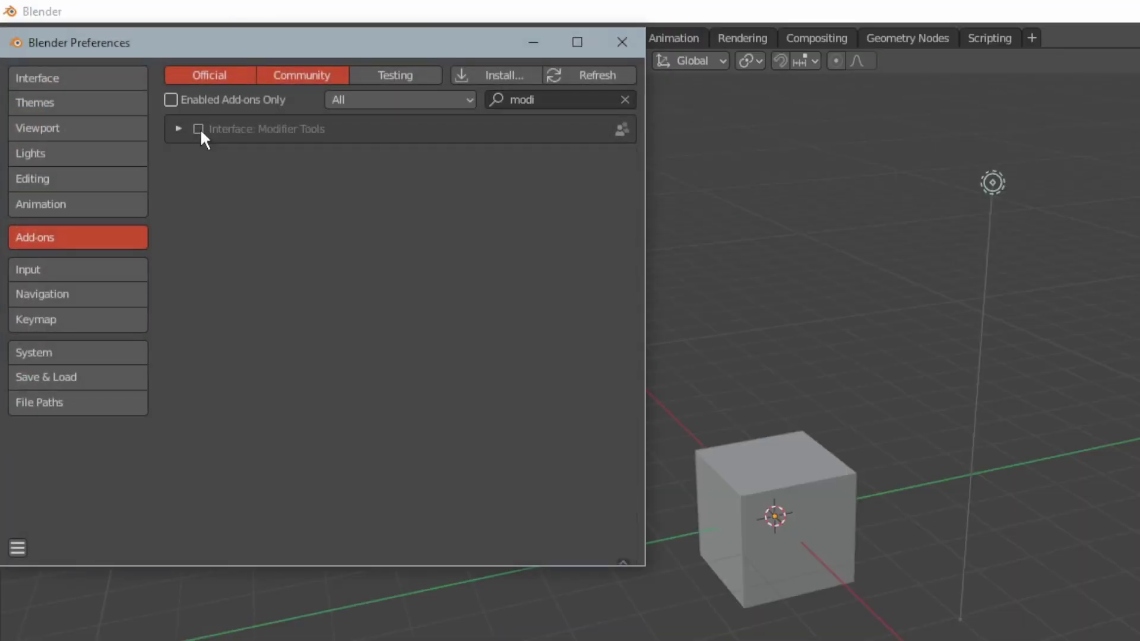
click(198, 129)
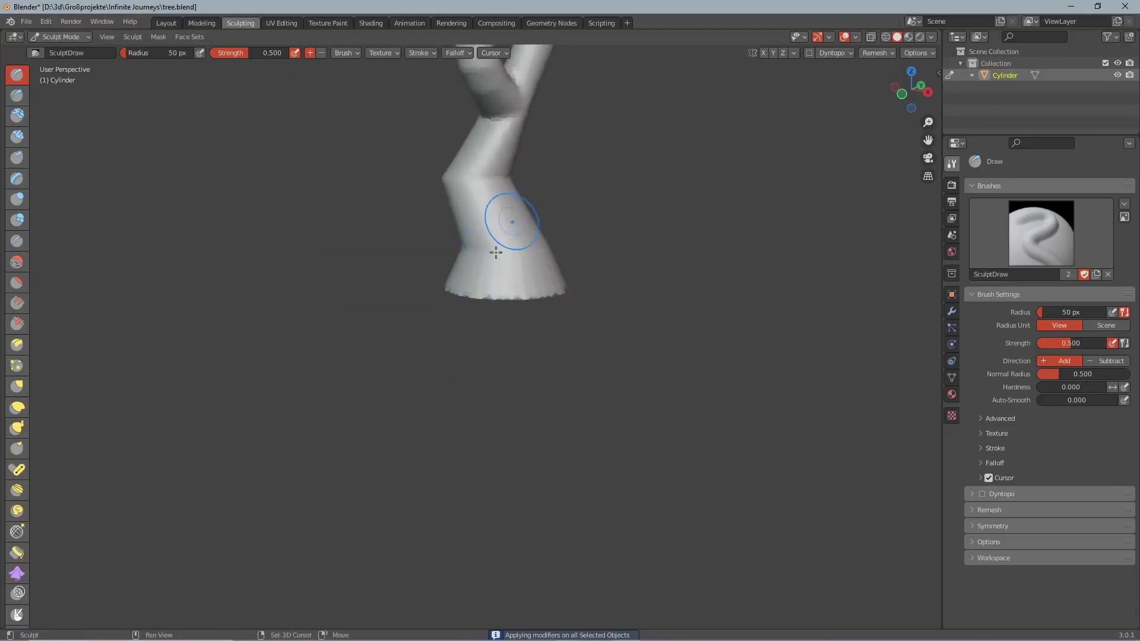
- Enable Dyntopo for the tree with Constant Detail and a resolution of 15
shift+middle_drag(496, 253, 450, 409)
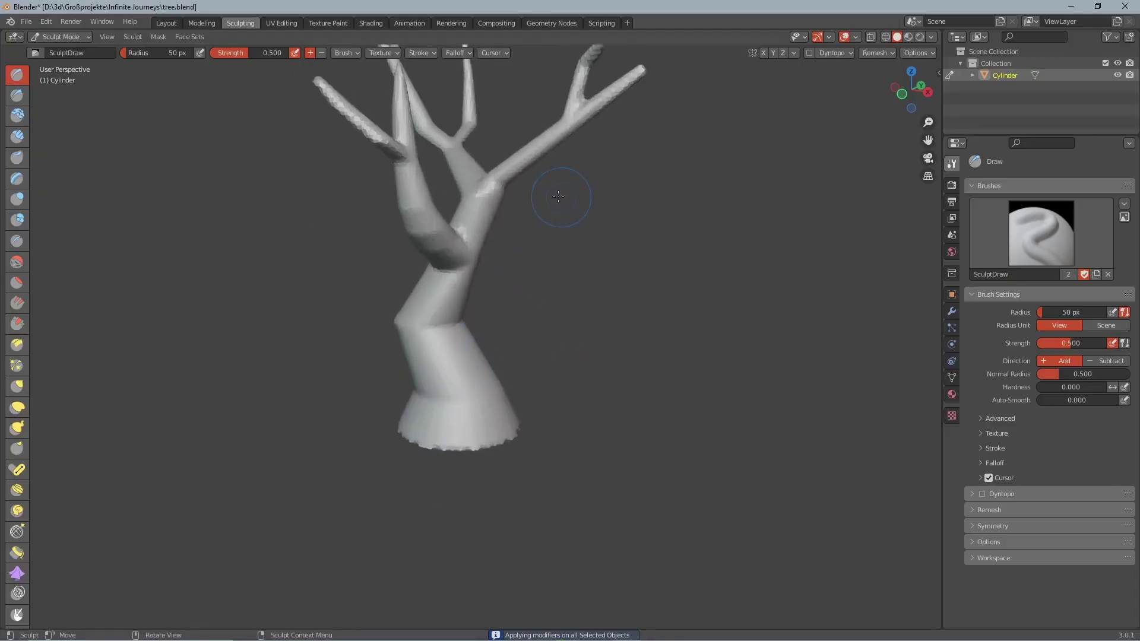
middle_drag(560, 198, 676, 198)
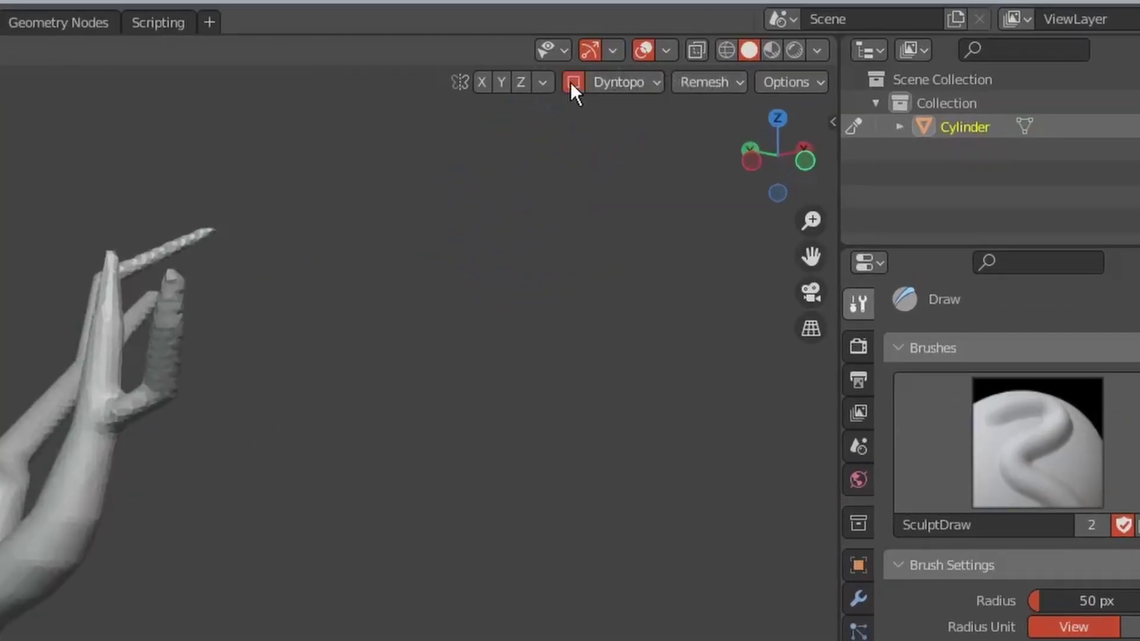
click(619, 82)
click(652, 181)
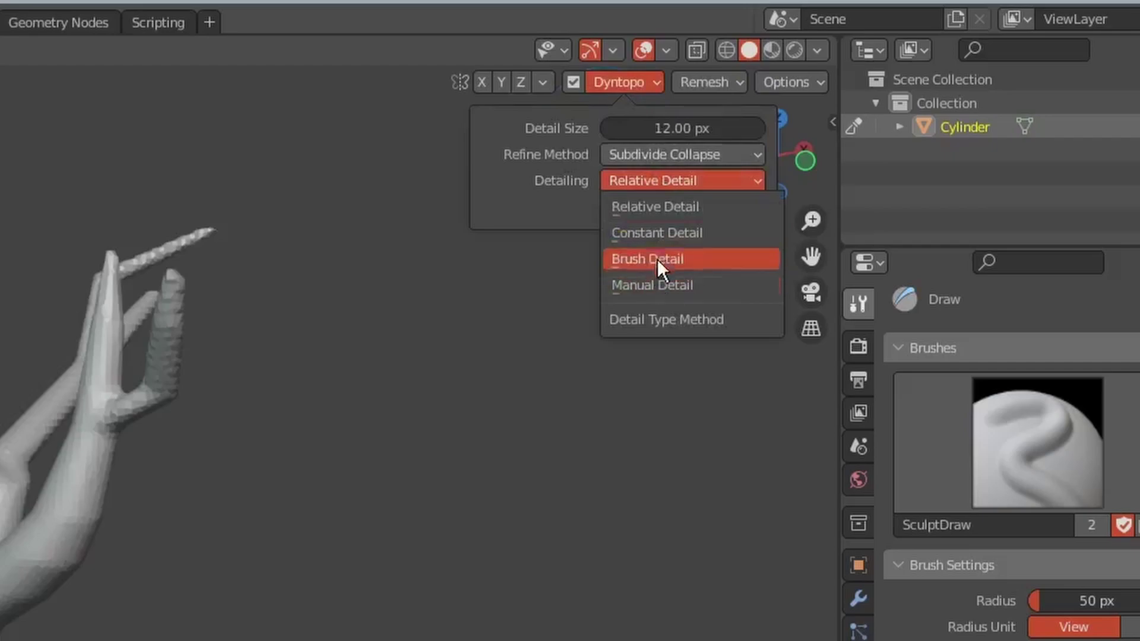
click(657, 232)
click(671, 207)
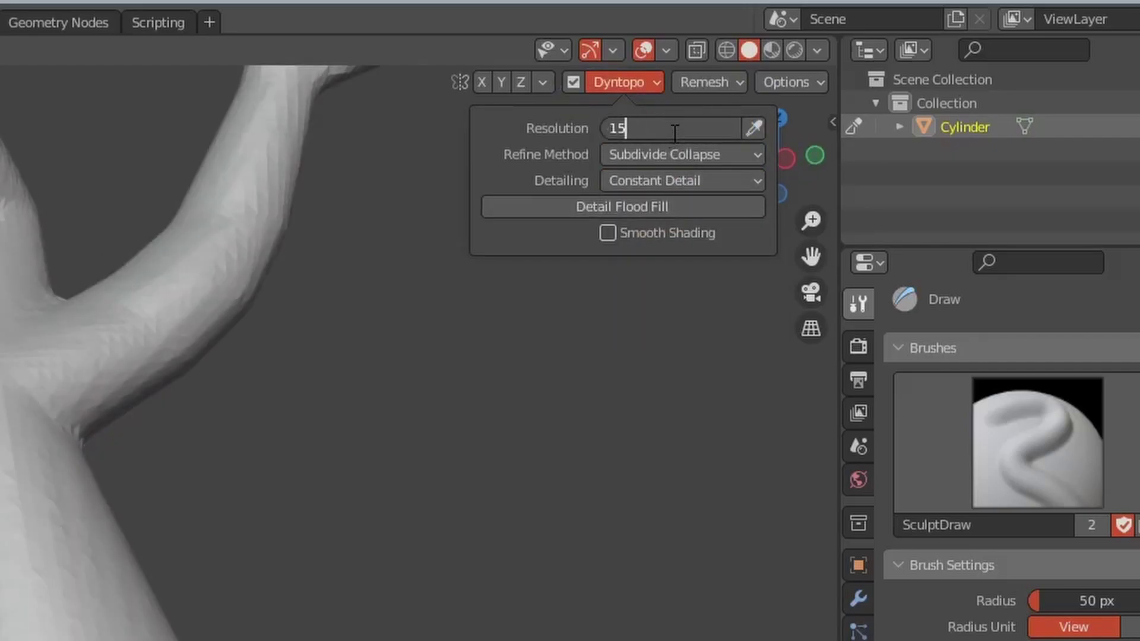
key(Return)
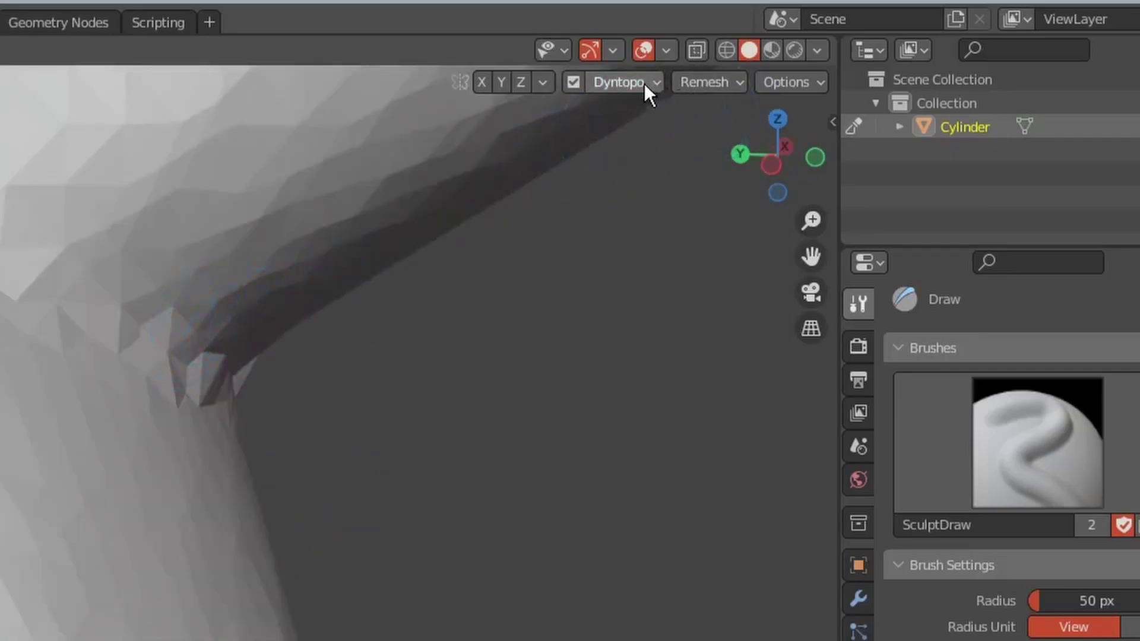
- Set the Dyntopo resolution to 12 and undo the test Draw stroke on the trunk
click(643, 83)
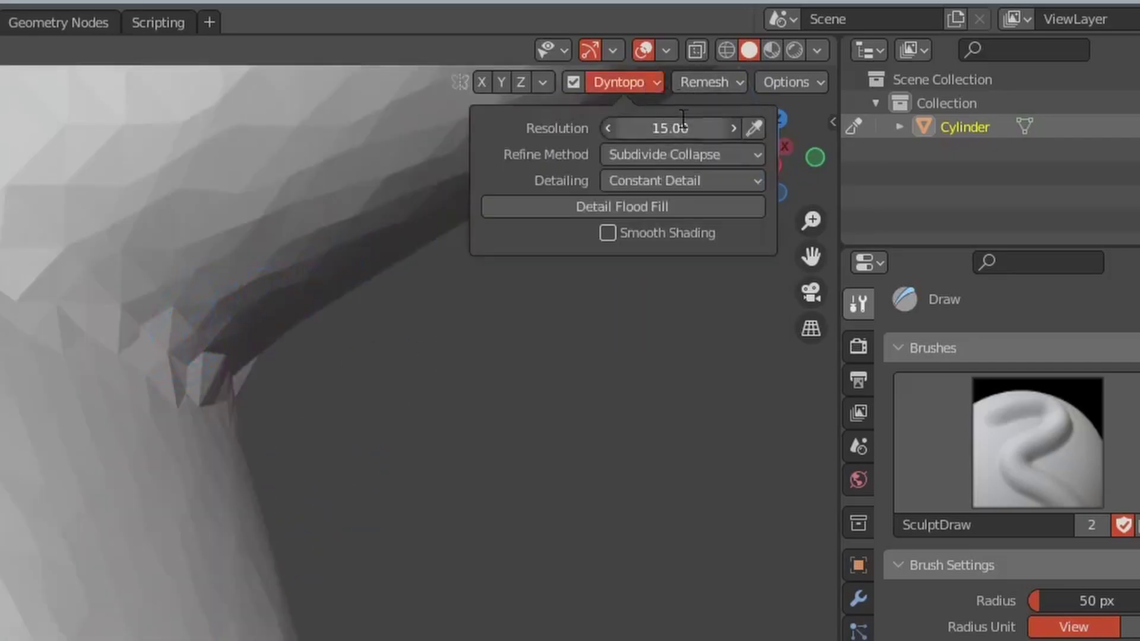
click(676, 132)
text(12)
key(Return)
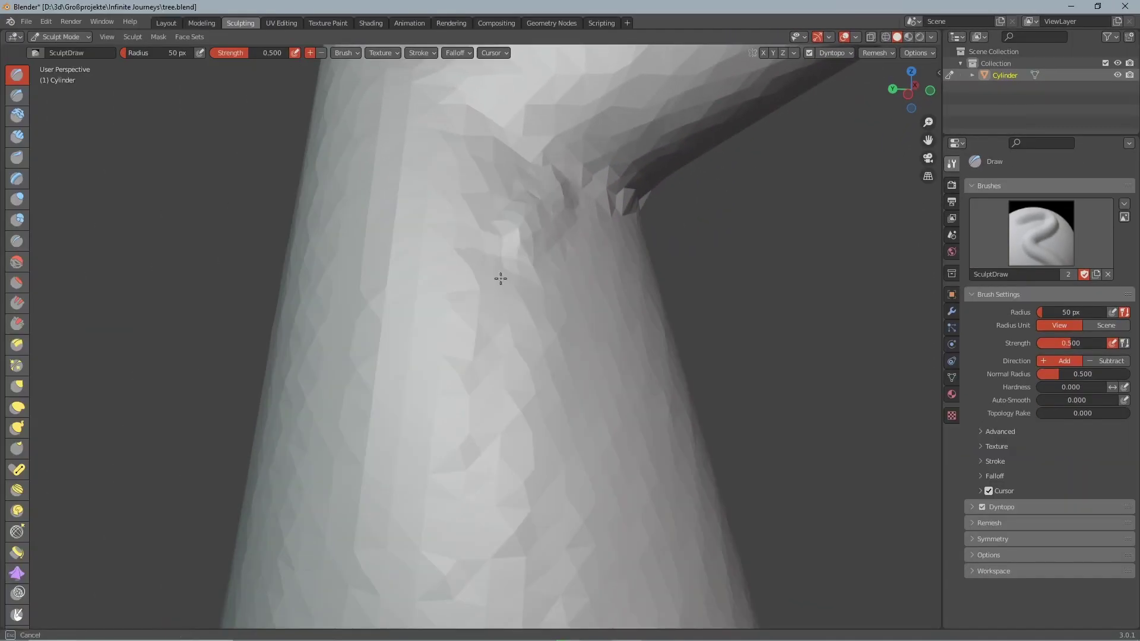
key(ctrl+z)
- Sculpt over the hard bend in the middle of the trunk to round it off
scroll(570, 237, down, 5)
middle_drag(547, 282, 639, 261)
scroll(564, 273, down, 3)
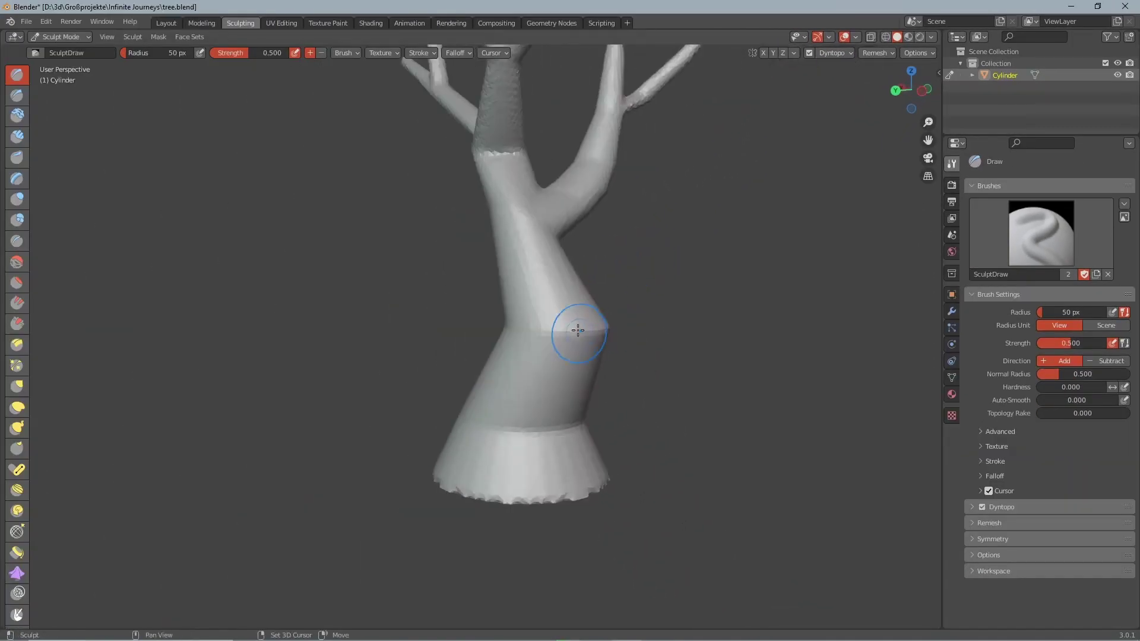
middle_drag(581, 333, 537, 324)
drag(538, 324, 582, 343)
key(f)
click(453, 399)
mouse_move(580, 343)
middle_down()
mouse_move(453, 400)
mouse_move(560, 300)
mouse_move(493, 238)
mouse_move(482, 280)
middle_up()
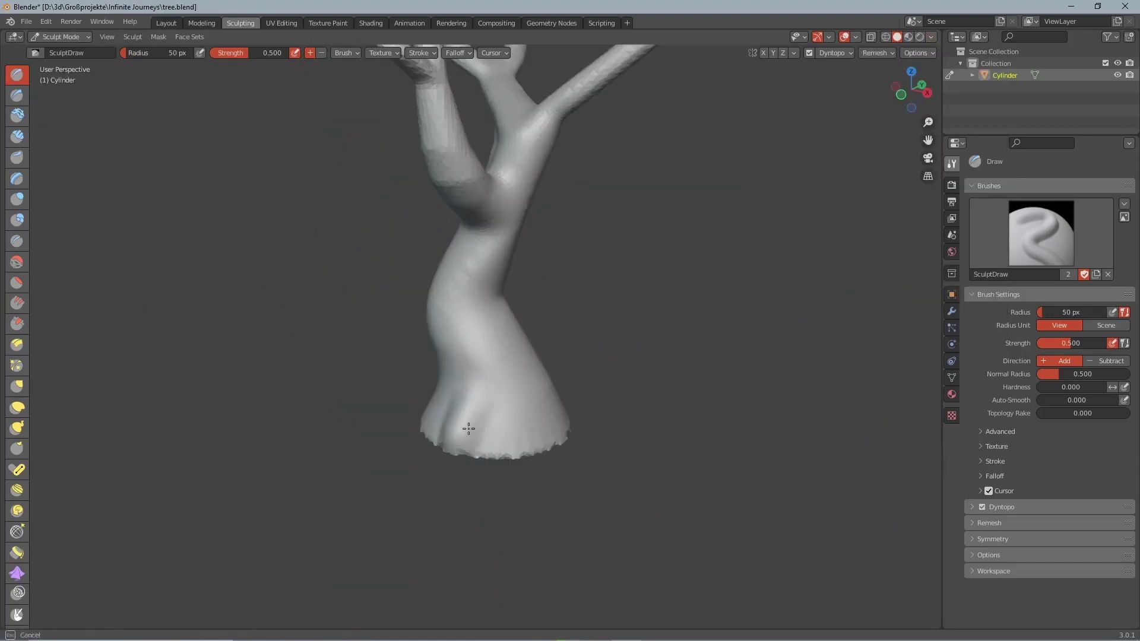
- Sculpt raised forms along the trunk's sides from the base up to the branch fork with the Draw brush
middle_drag(451, 297, 416, 279)
drag(475, 333, 389, 268)
middle_drag(389, 267, 469, 214)
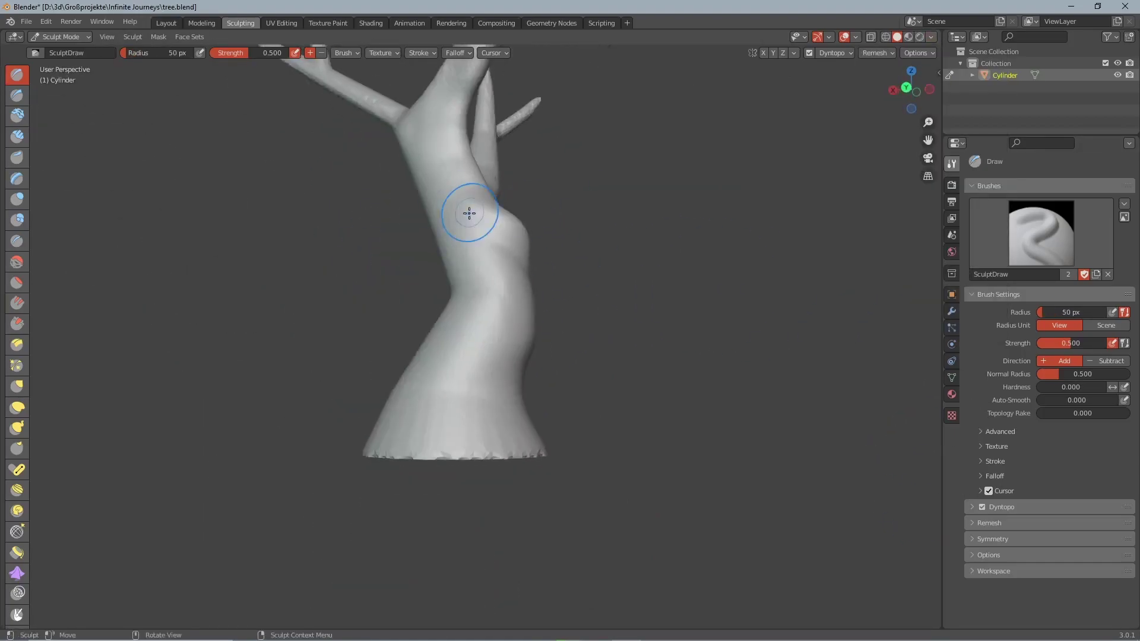
drag(468, 214, 428, 91)
- Set the Draw brush radius to 60 px and build up vertical ridges down to the trunk's base
middle_drag(428, 91, 474, 416)
key(f)
click(479, 427)
middle_drag(478, 342, 459, 420)
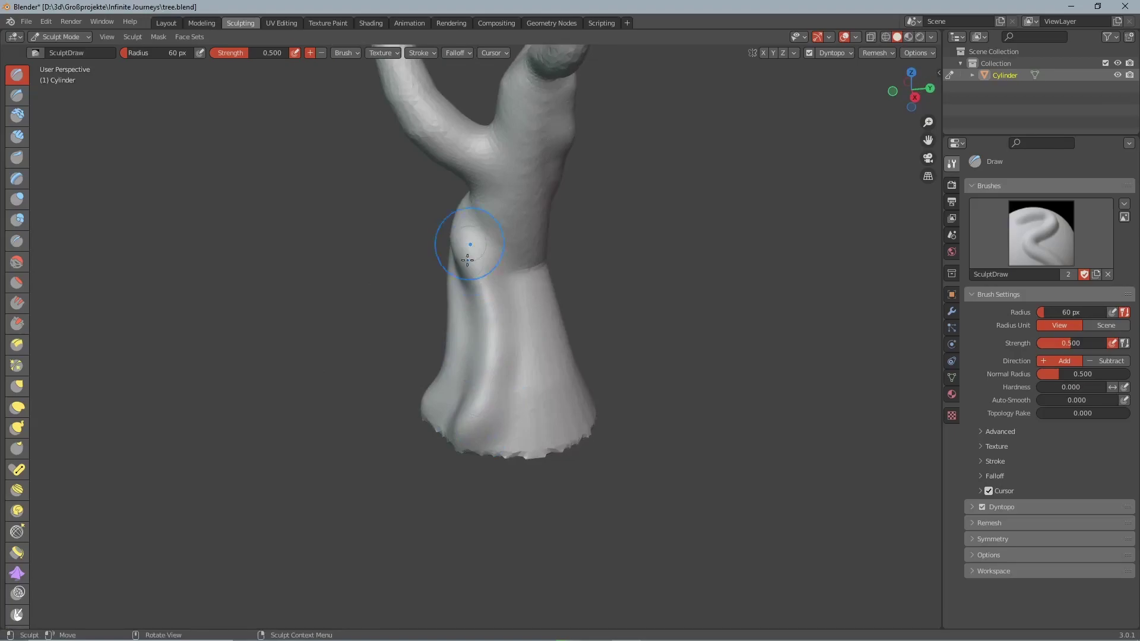
middle_drag(467, 260, 465, 319)
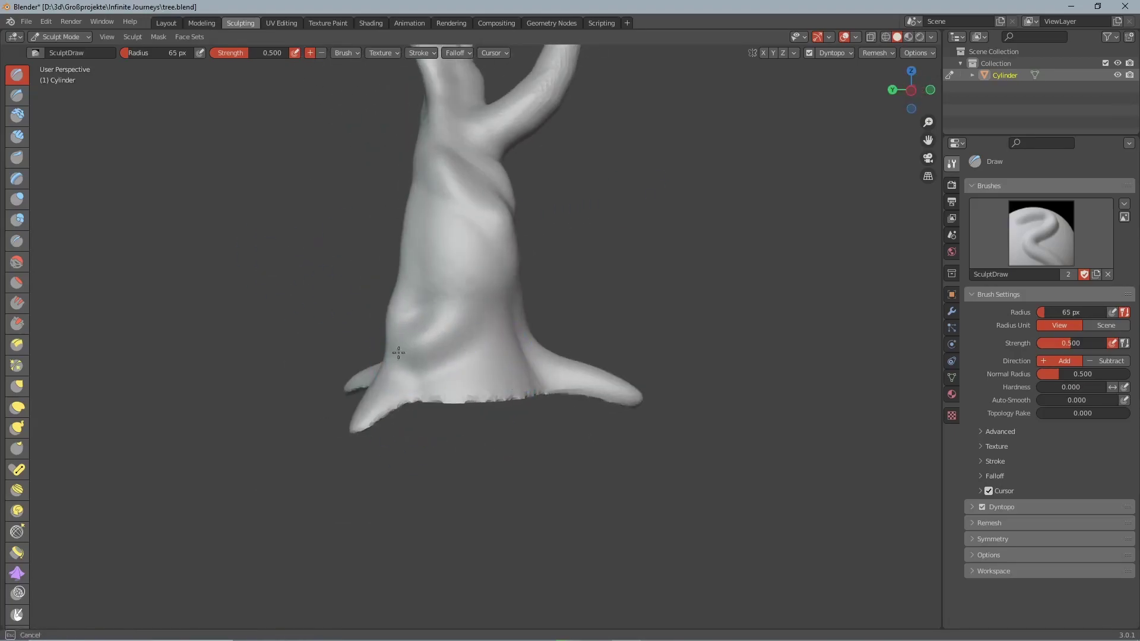
- Pull roots outward from the trunk's base with the Snake Hook brush
key(k)
middle_drag(117, 370, 338, 402)
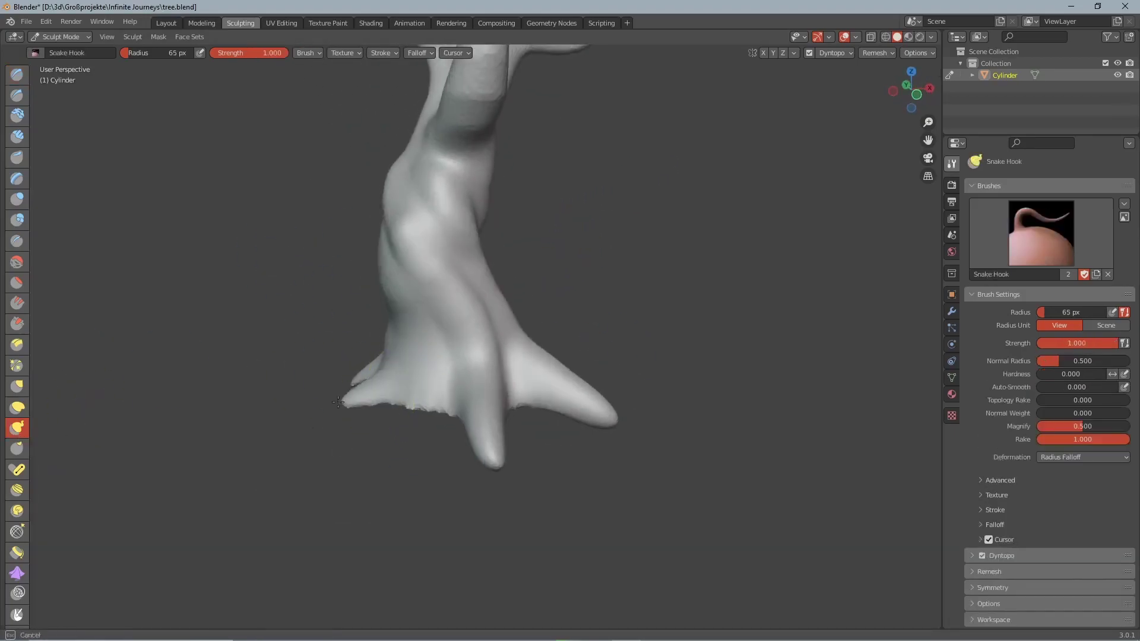
- Carve grooves along the trunk and roots with the Crease brush, and flatten the surface with the Scrape/Peaks brush
click(17, 241)
mouse_move(415, 297)
middle_down()
mouse_move(508, 328)
mouse_move(479, 262)
mouse_move(433, 231)
mouse_move(455, 386)
middle_up()
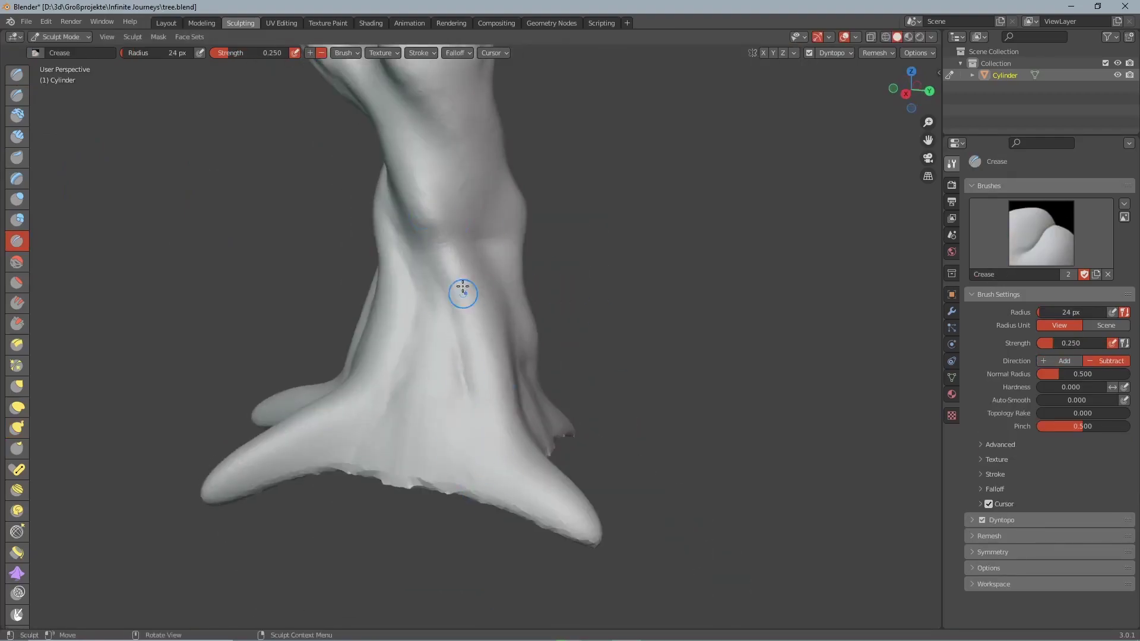
middle_drag(463, 294, 510, 158)
middle_drag(588, 133, 440, 266)
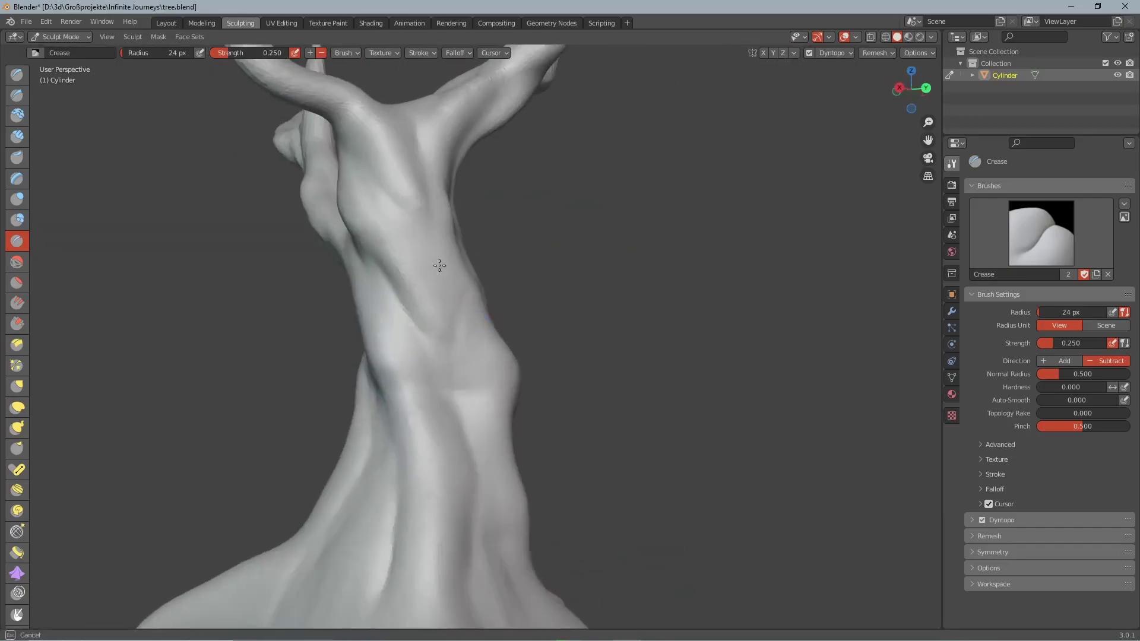
scroll(444, 251, down, 5)
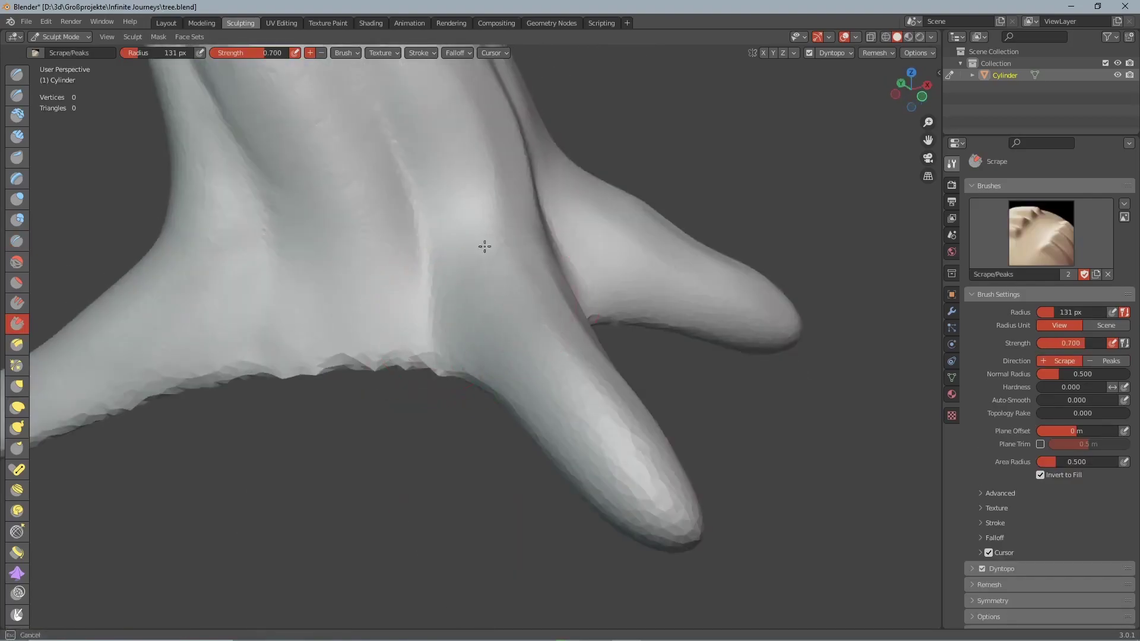
scroll(483, 247, down, 5)
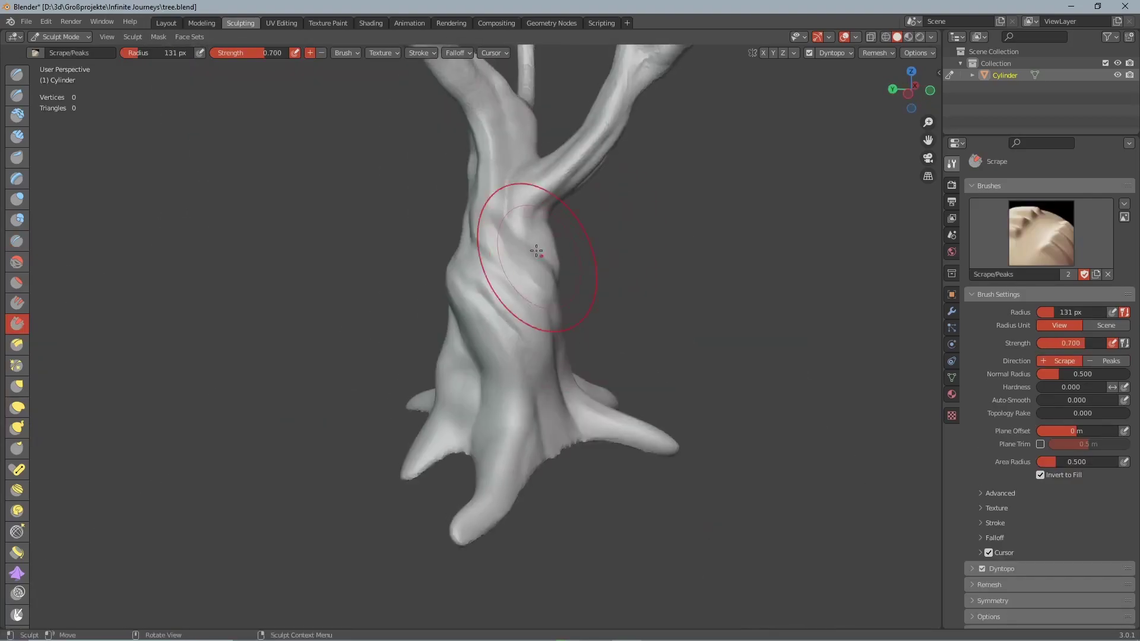
- Flatten the trunk's base and the front root with the Scrape/Peaks brush
scroll(521, 267, up, 5)
drag(520, 443, 522, 555)
middle_drag(458, 499, 493, 485)
drag(494, 486, 490, 529)
middle_drag(505, 505, 557, 491)
middle_drag(486, 475, 533, 425)
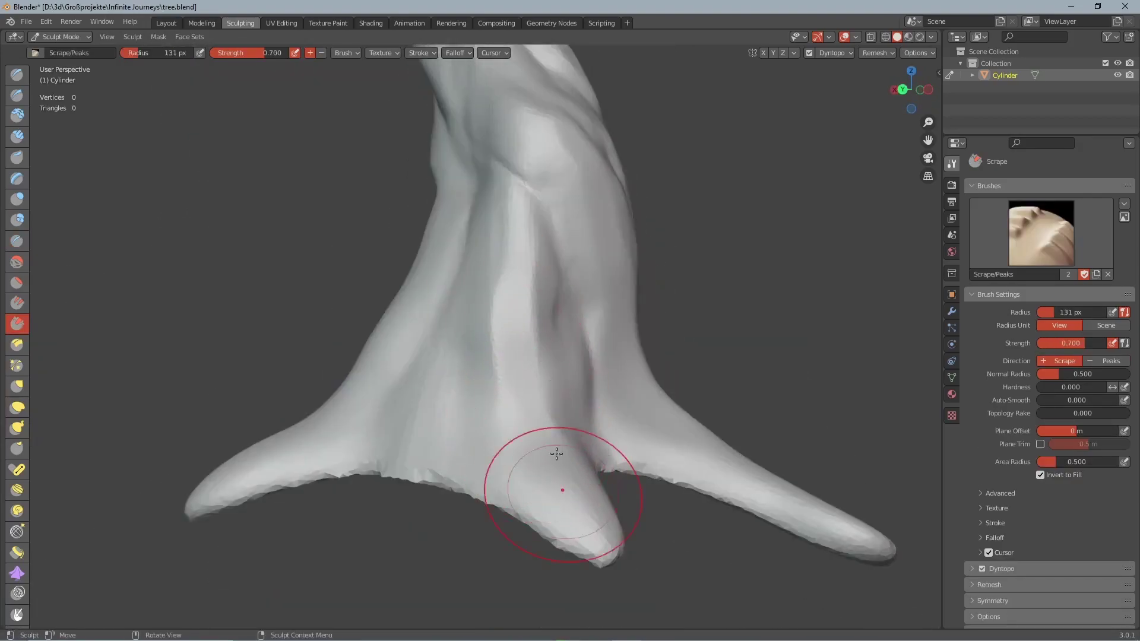
- Set the Scrape/Peaks brush radius to 48 px for work around the branch fork
middle_drag(463, 302, 413, 351)
mouse_move(445, 89)
shift+middle_down()
mouse_move(481, 229)
mouse_move(492, 195)
mouse_move(469, 267)
mouse_move(473, 326)
mouse_move(540, 234)
mouse_move(374, 319)
mouse_move(414, 333)
shift+middle_up()
scroll(415, 333, down, 8)
scroll(414, 321, up, 8)
key(f)
click(376, 252)
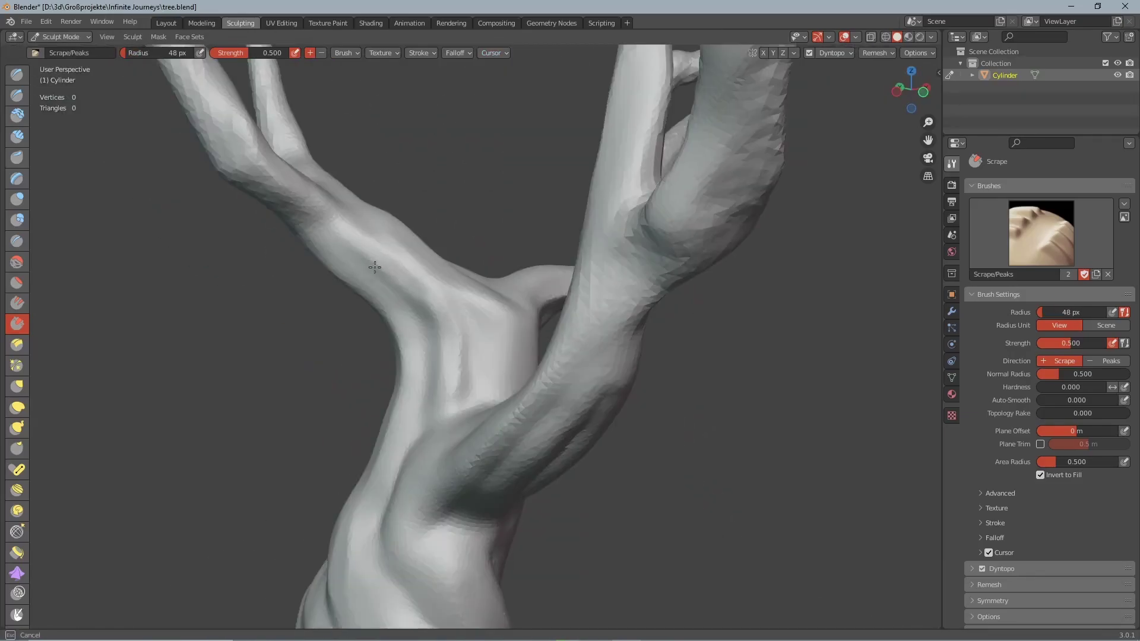
middle_drag(377, 252, 426, 330)
scroll(427, 330, down, 4)
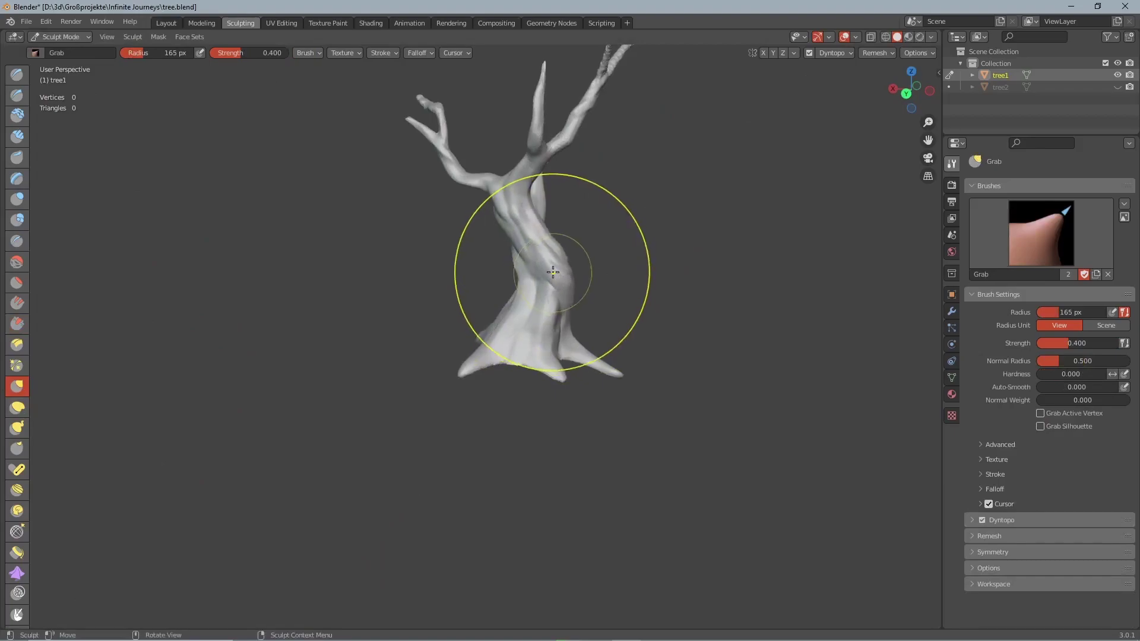
- Pull the middle of tree1's trunk slightly sideways with the Grab brush at a 165 px radius
drag(553, 272, 541, 268)
middle_drag(535, 274, 425, 190)
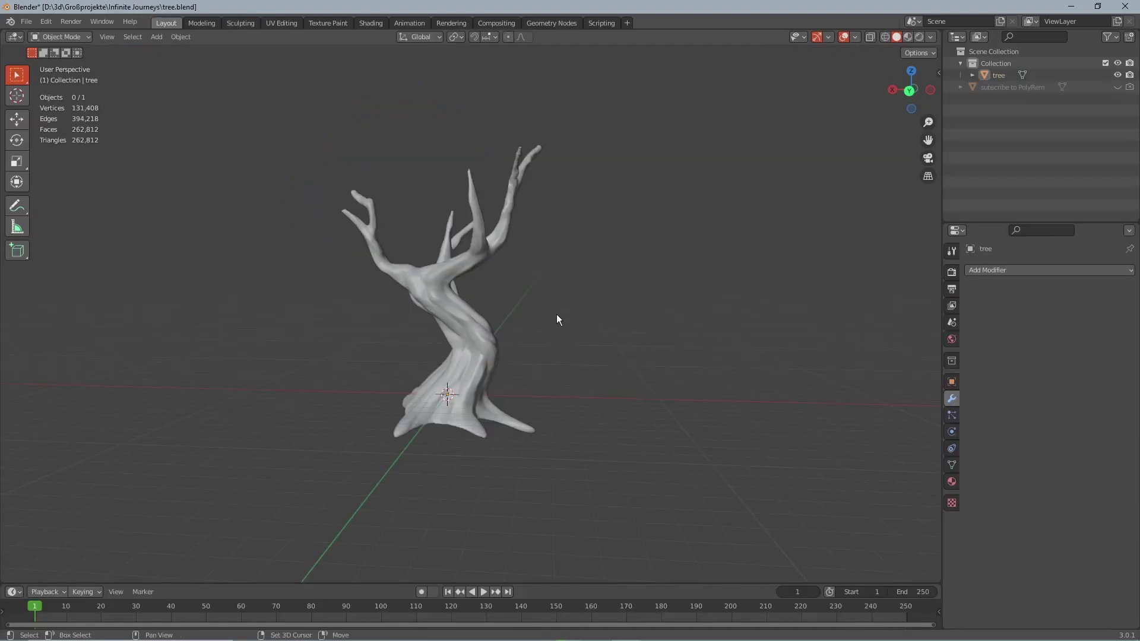
- Select the finished tree object and duplicate it in place
shift+middle_drag(619, 297, 649, 286)
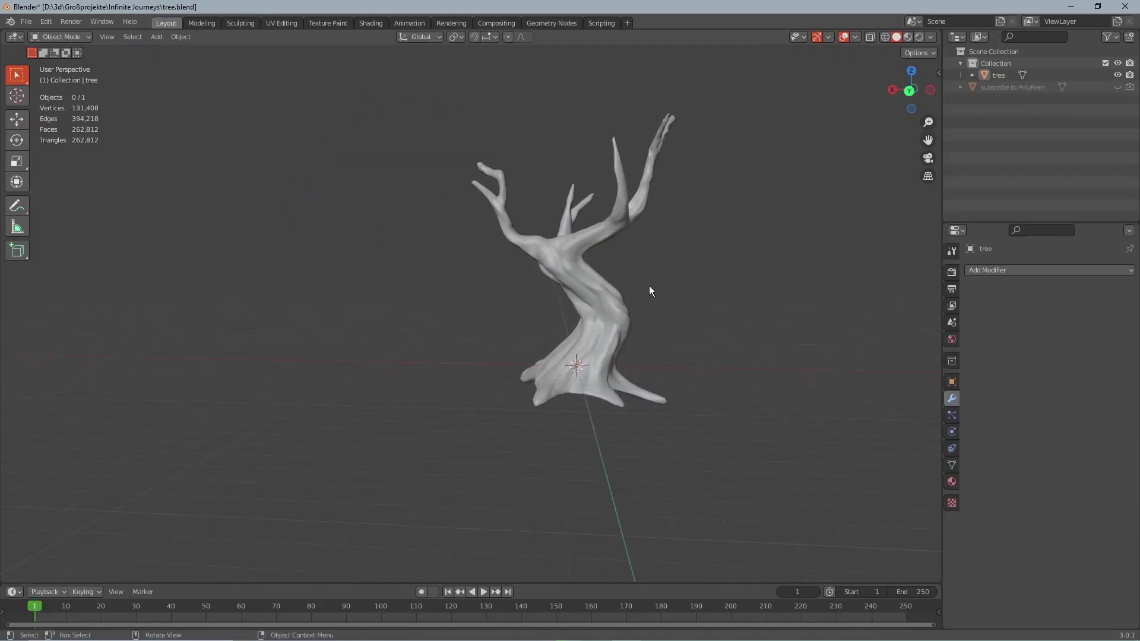
click(585, 318)
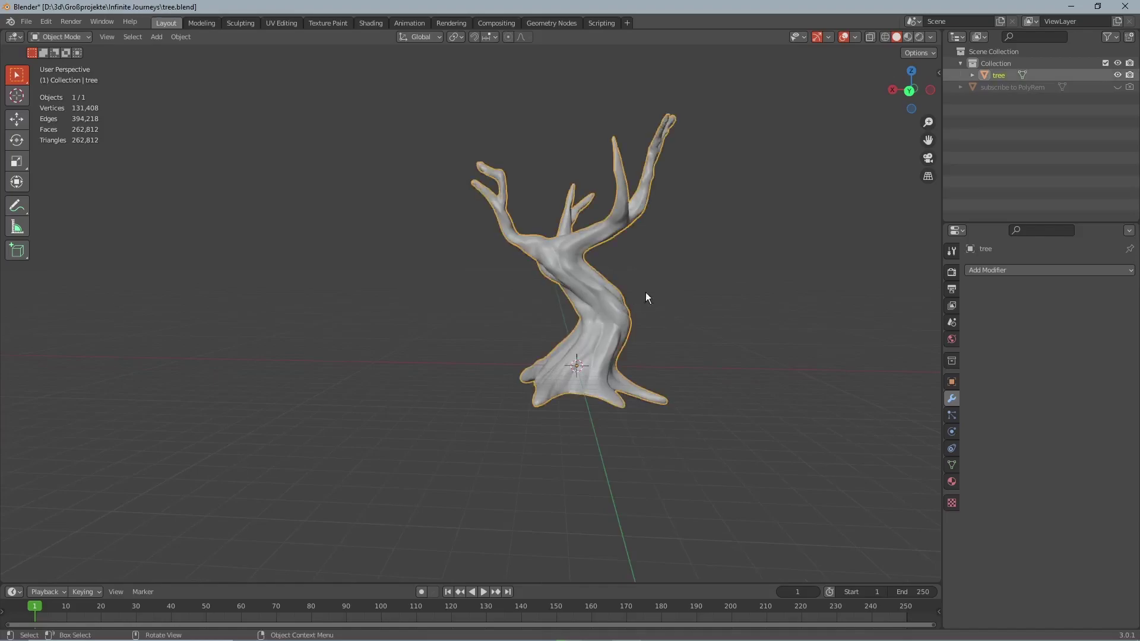
middle_drag(645, 293, 677, 301)
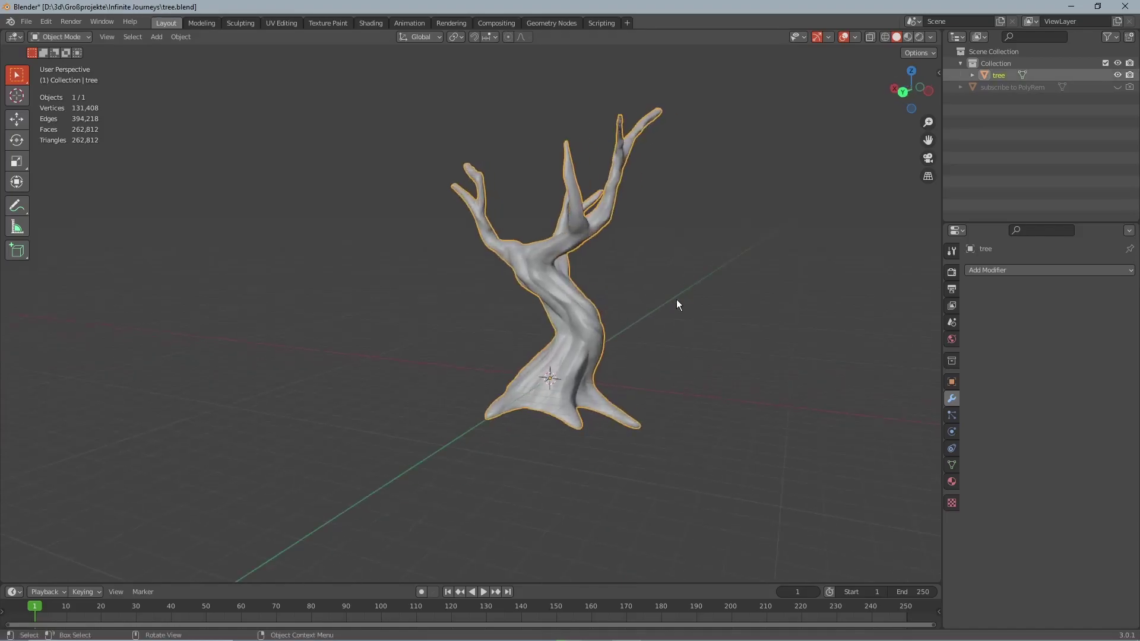
key(shift+d)
key(Escape)
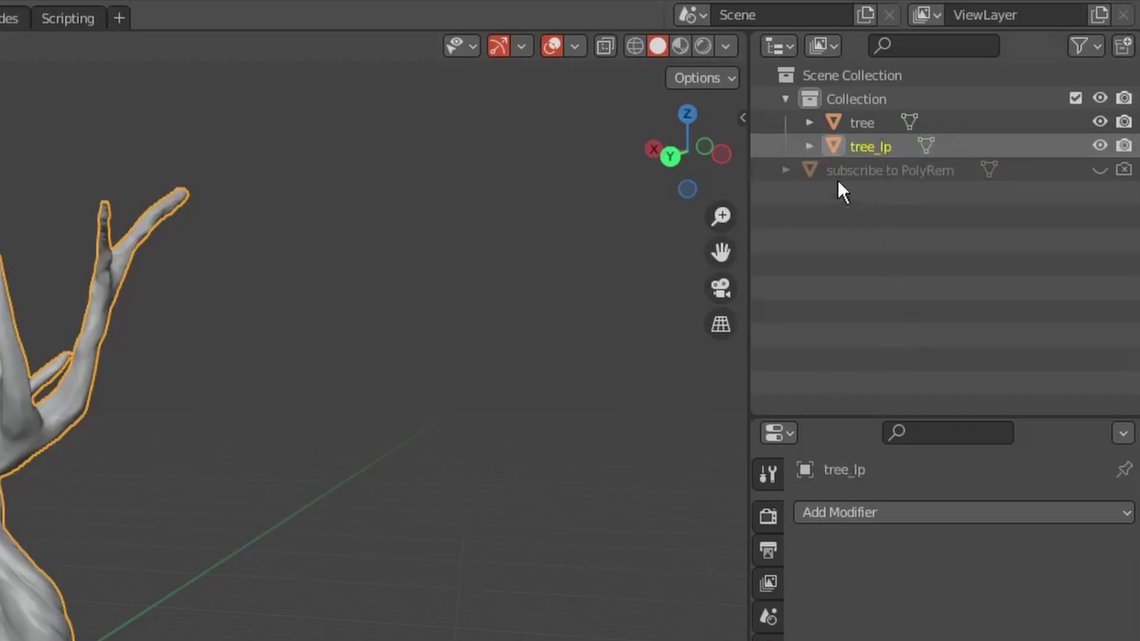
- Rename the original tree object as tree_hp
double_click(871, 121)
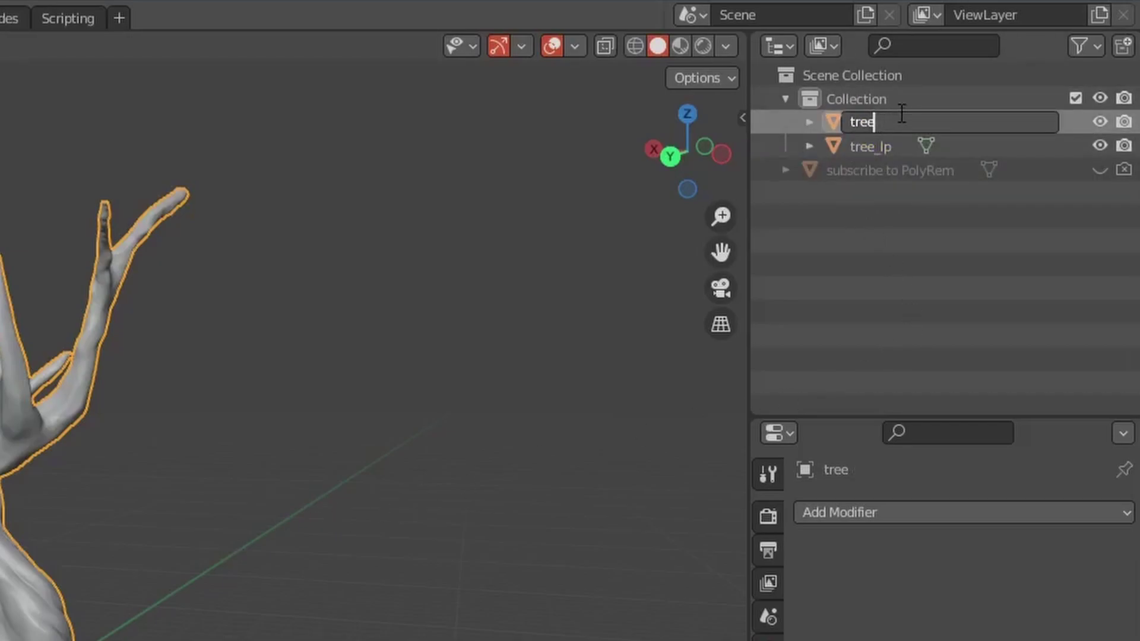
text(_hp)
key(Return)
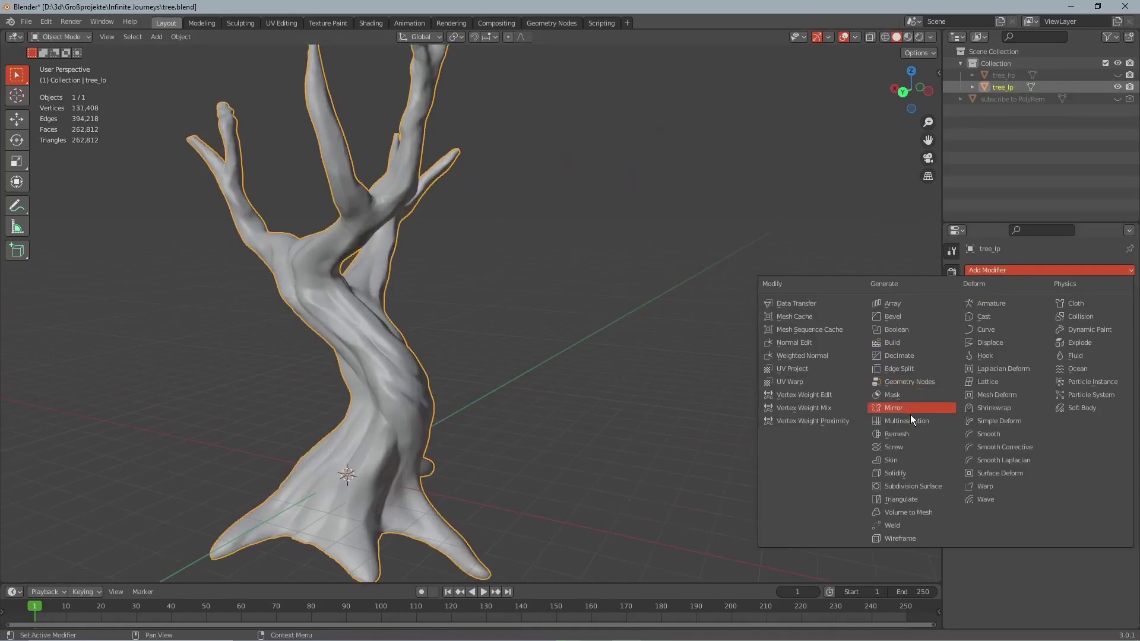
- Add a Remesh modifier to tree_lp and set its voxel adaptivity to 0.5 m
click(897, 434)
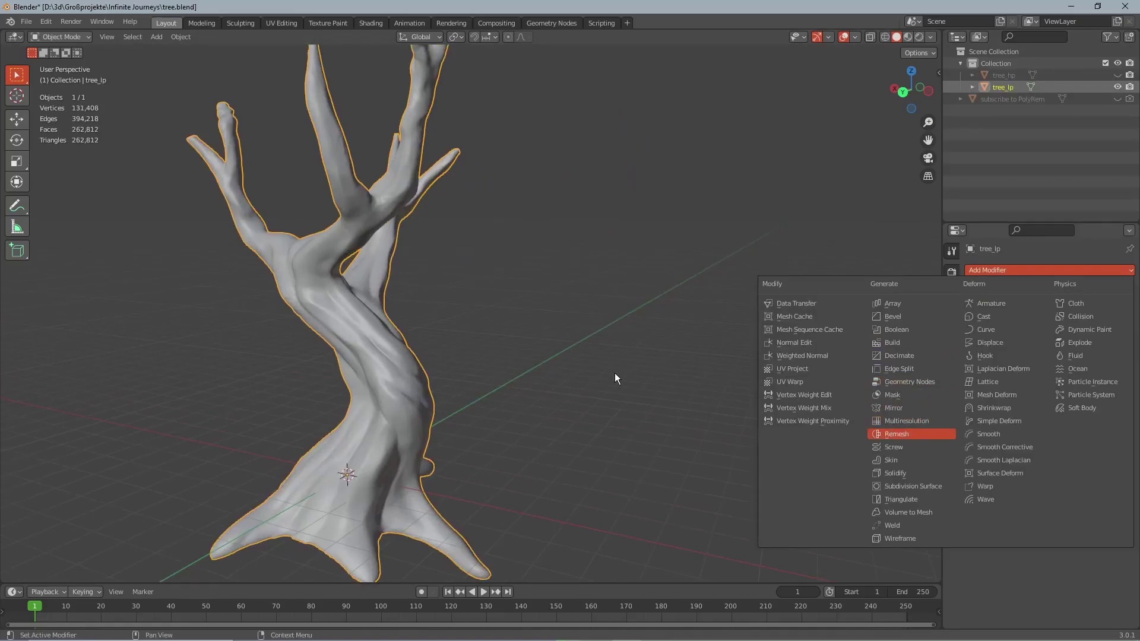
scroll(650, 358, up, 3)
middle_drag(918, 339, 878, 356)
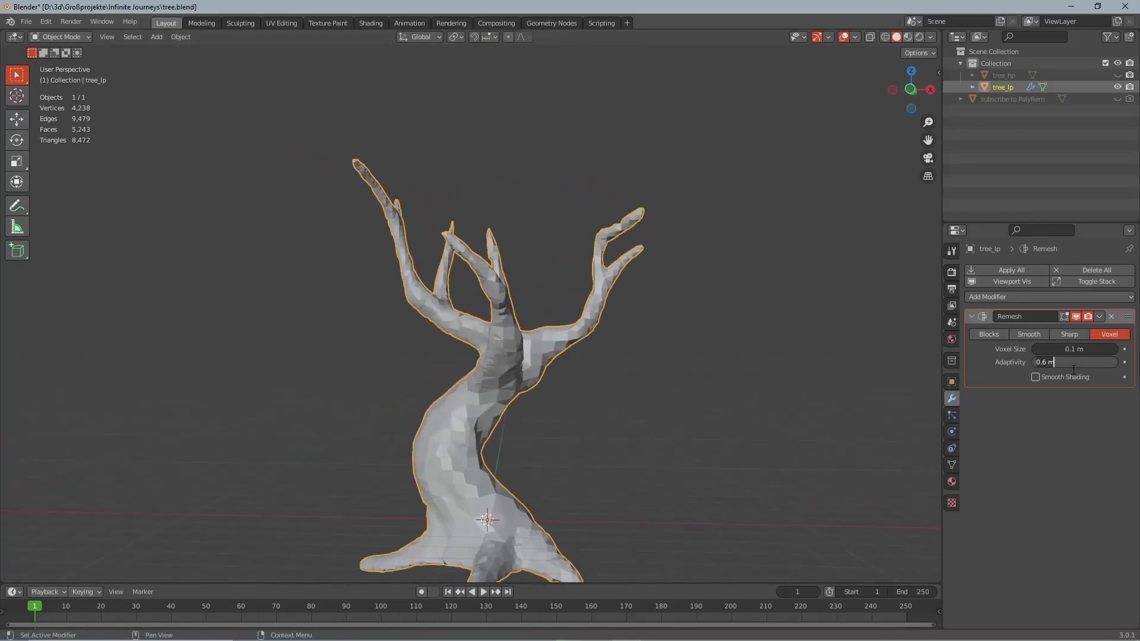
text(.5)
key(Return)
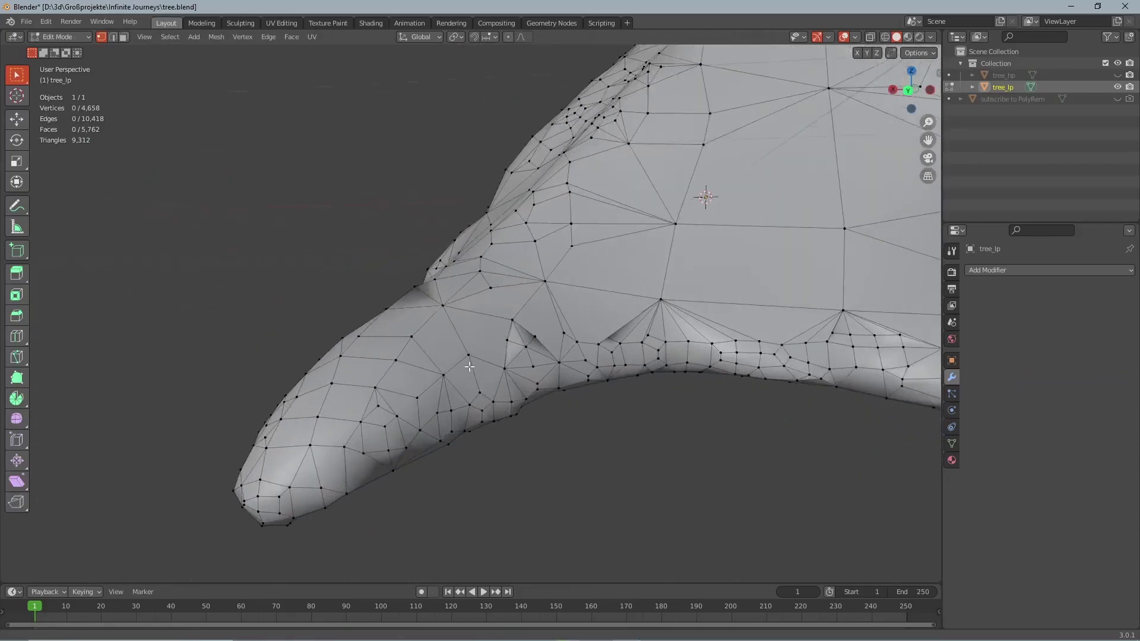
- Reposition stray vertices on tree_lp's root and the trunk's lower edge to even out the remeshed surface
scroll(469, 367, up, 1)
click(410, 273)
key(g)
click(414, 276)
click(577, 313)
key(g)
middle_drag(511, 321, 582, 284)
click(586, 311)
key(g)
click(574, 215)
key(g)
click(609, 184)
middle_drag(452, 285, 410, 312)
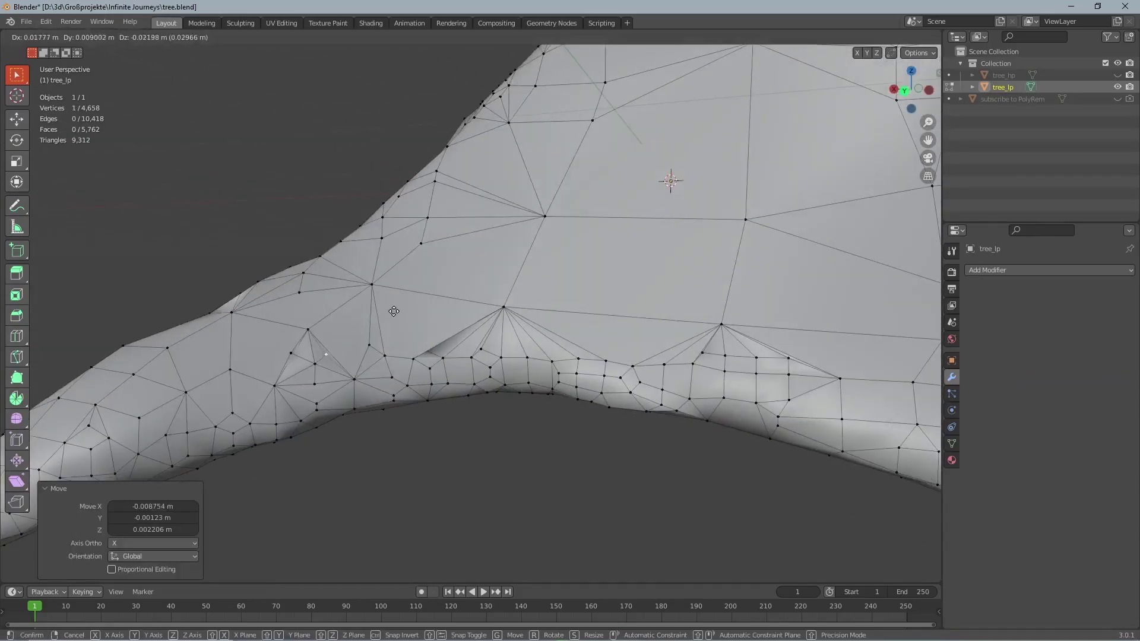
click(392, 310)
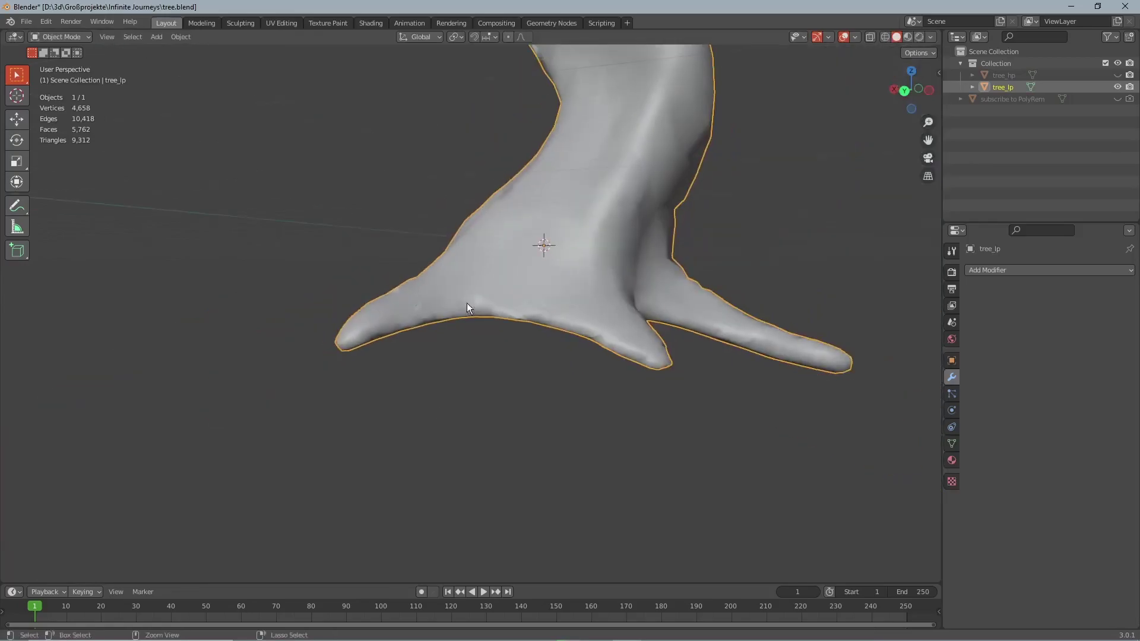
- Move the badly placed vertex on tree_lp's thick upper branch to smooth out the shading dent
middle_drag(466, 303, 599, 315)
click(630, 261)
middle_drag(635, 232, 679, 259)
scroll(534, 255, up, 4)
click(471, 252)
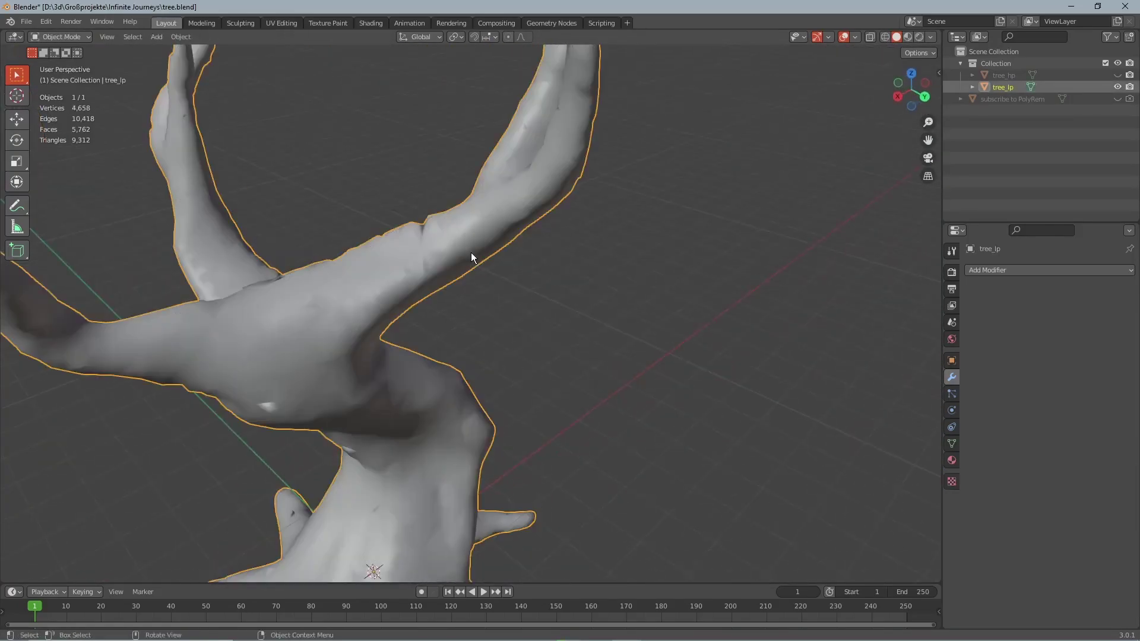
scroll(471, 252, down, 4)
middle_drag(471, 252, 481, 223)
scroll(552, 285, up, 5)
middle_drag(580, 204, 415, 157)
key(Tab)
click(541, 116)
key(g)
click(397, 156)
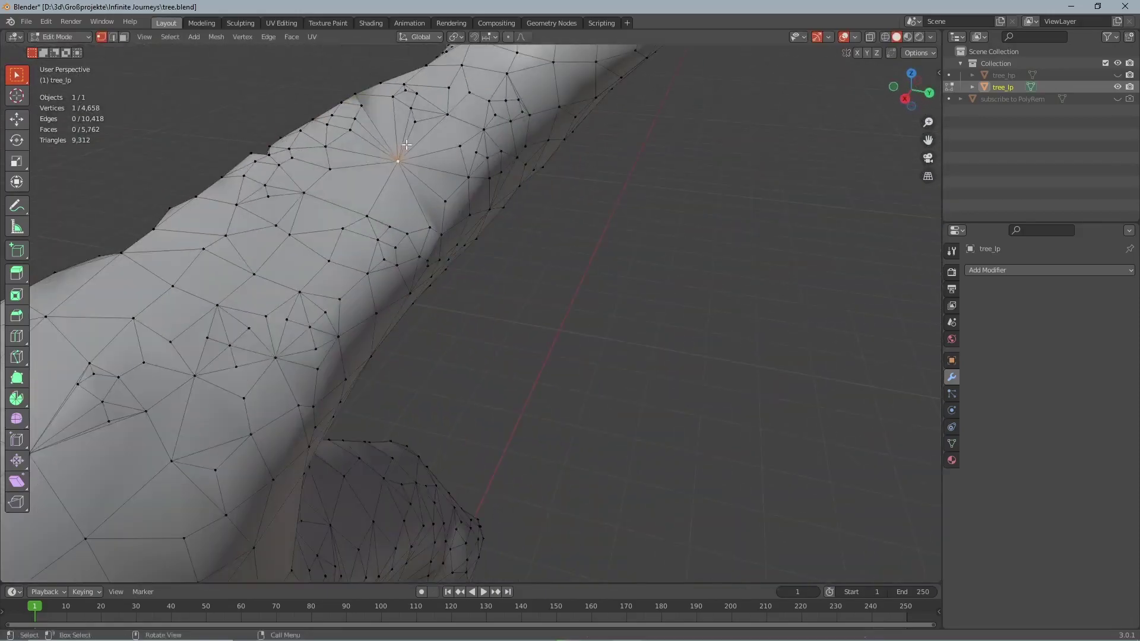
key(g)
- Move the vertex at the dent just below the branch fork to even out the trunk surface
key(Tab)
scroll(551, 173, down, 6)
middle_drag(574, 245, 555, 212)
scroll(505, 285, up, 5)
key(Tab)
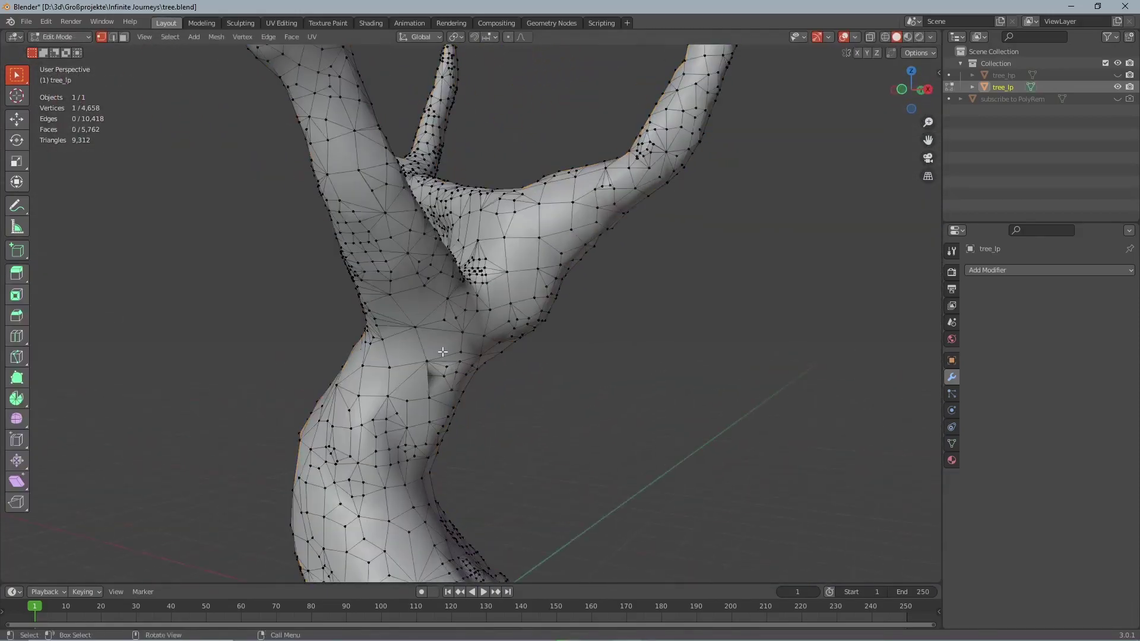
click(429, 394)
key(g)
click(430, 380)
- Move the misplaced vertex where the side branch joins the trunk's fork
key(Tab)
middle_drag(494, 291, 451, 297)
key(Tab)
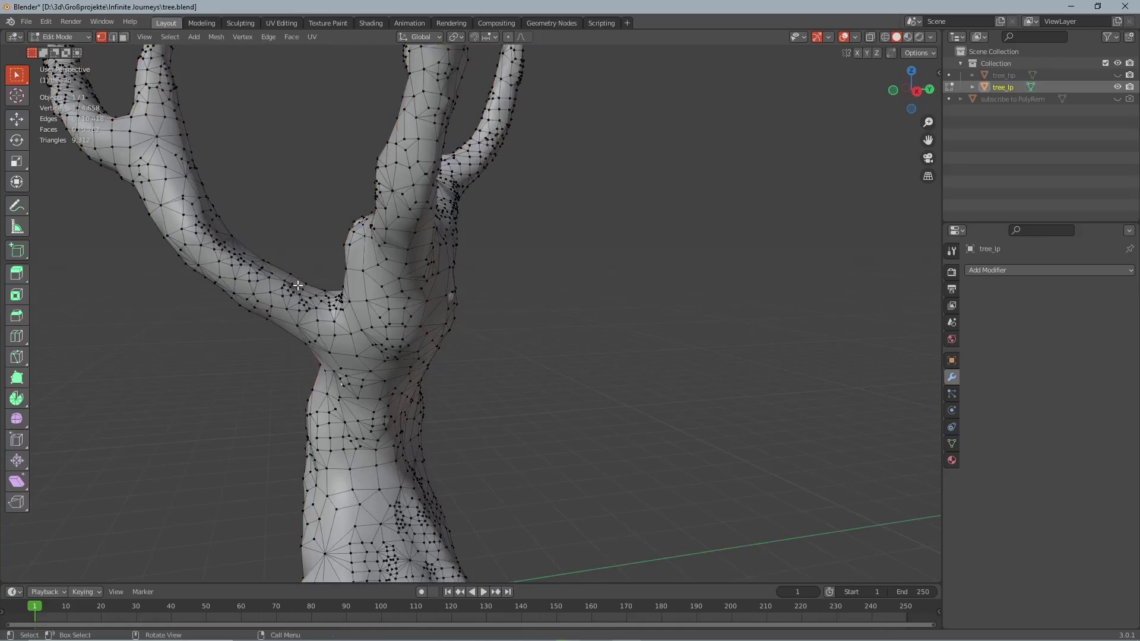
click(316, 350)
key(g)
click(314, 332)
middle_drag(314, 333, 472, 262)
- Reposition the remaining stray vertices on tree_lp, including the one on the upper edge of the branch tip
key(Tab)
scroll(579, 194, down, 7)
scroll(472, 262, up, 3)
key(Tab)
key(g)
click(463, 357)
key(Tab)
key(Tab)
key(Tab)
middle_drag(475, 333, 457, 303)
scroll(396, 255, up, 5)
key(Tab)
click(437, 389)
key(g)
click(466, 377)
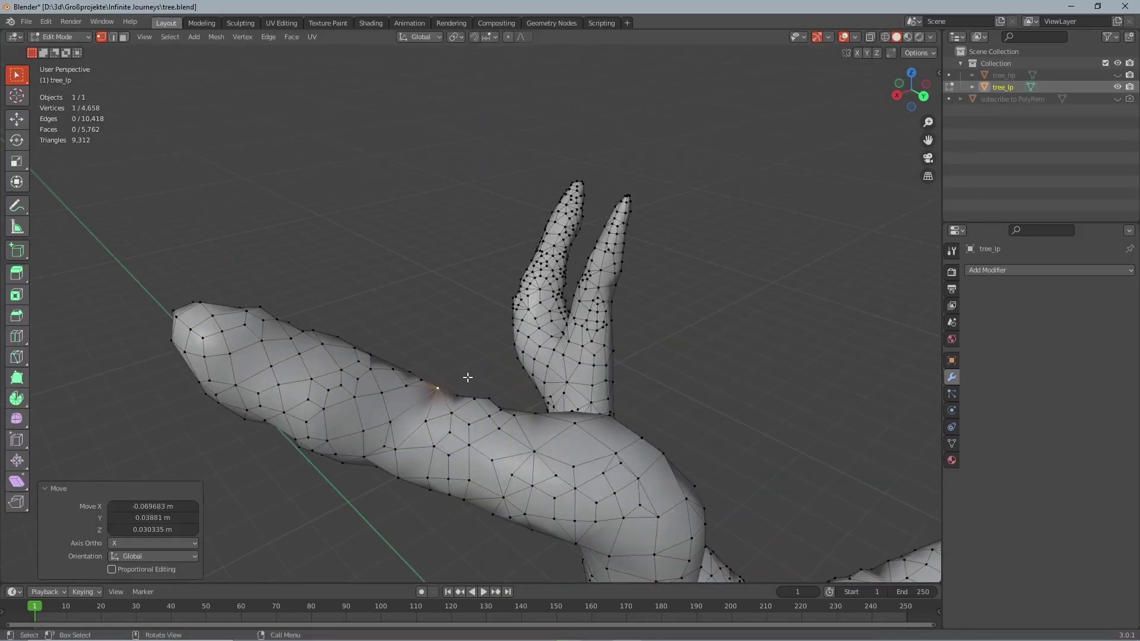
- Unwrap the whole tree_lp mesh with Smart UV Project at a 66° angle limit and zero island margin
key(Tab)
middle_drag(465, 376, 499, 337)
scroll(536, 321, down, 5)
key(Tab)
key(u)
key(Escape)
key(a)
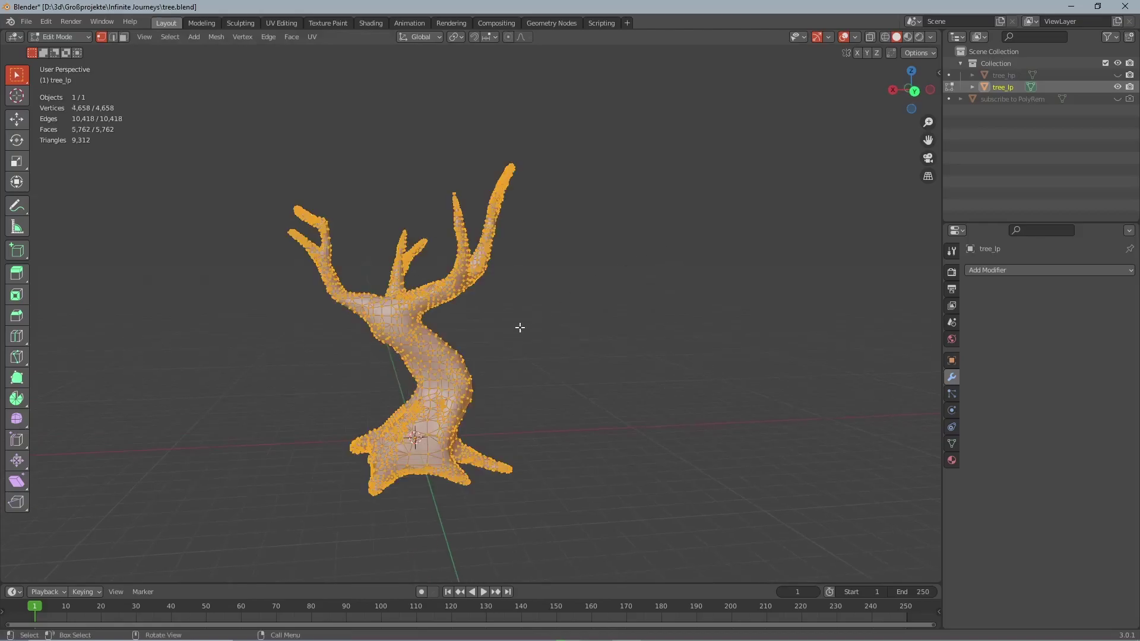
key(u)
click(472, 350)
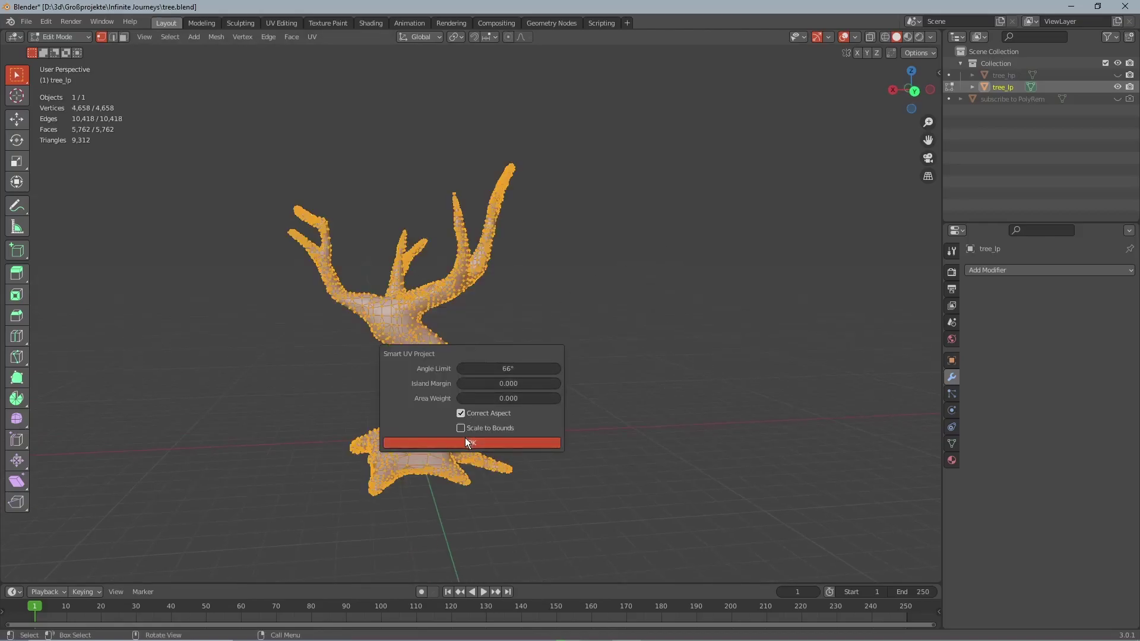
click(465, 437)
- Examine tree_lp's unwrapped UV islands in the UV Editing workspace
key(Tab)
click(281, 23)
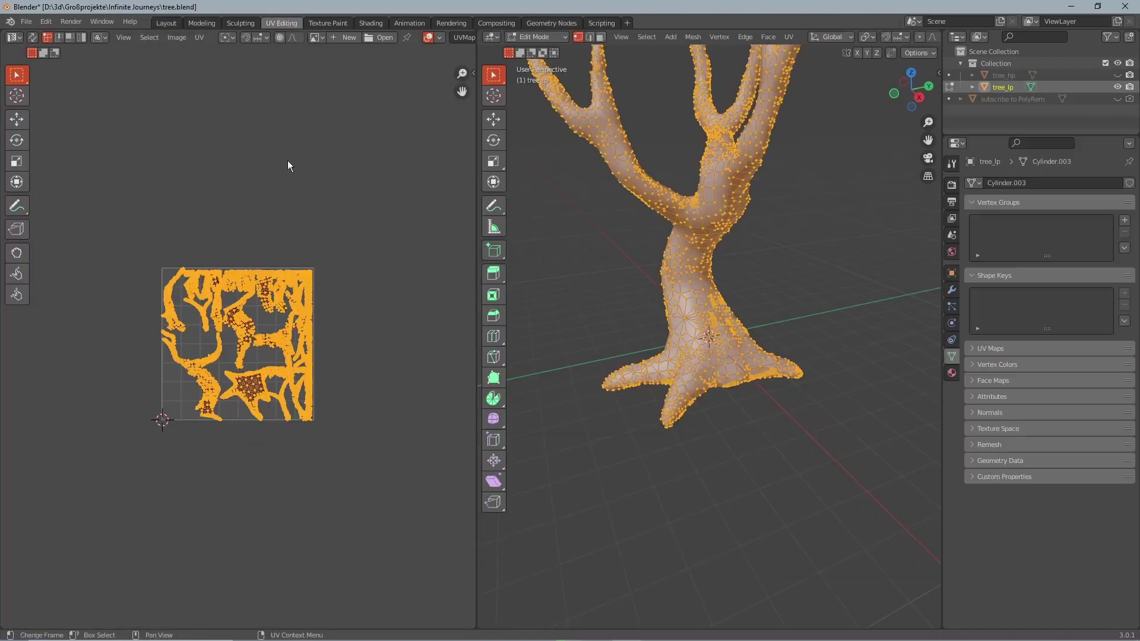
scroll(289, 355, up, 2)
click(611, 277)
middle_drag(611, 277, 639, 263)
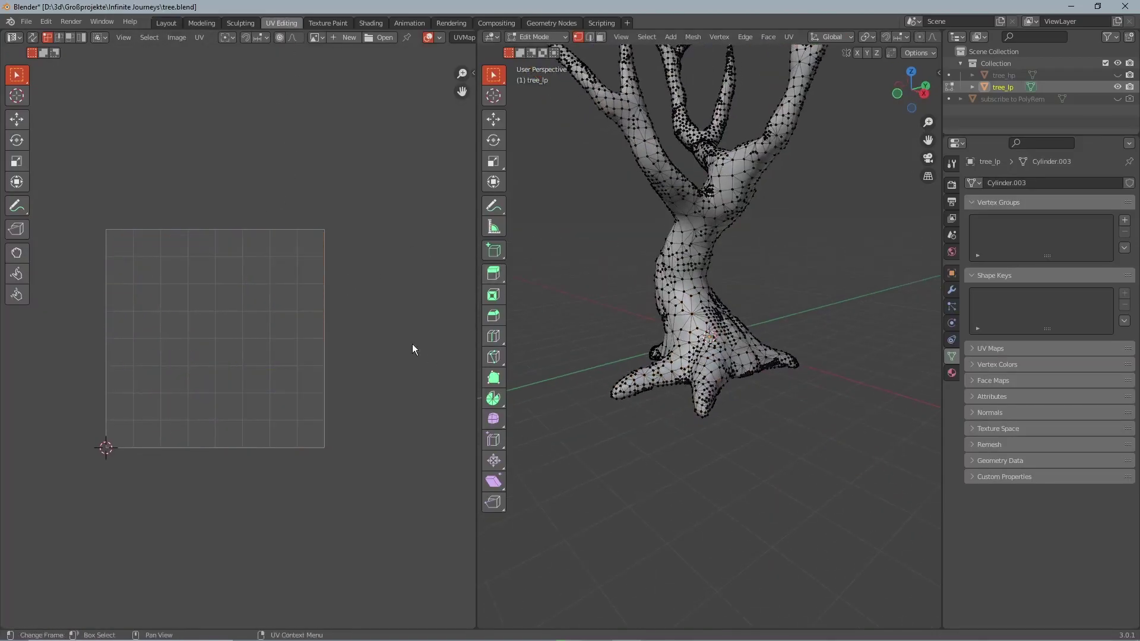
key(a)
key(alt+a)
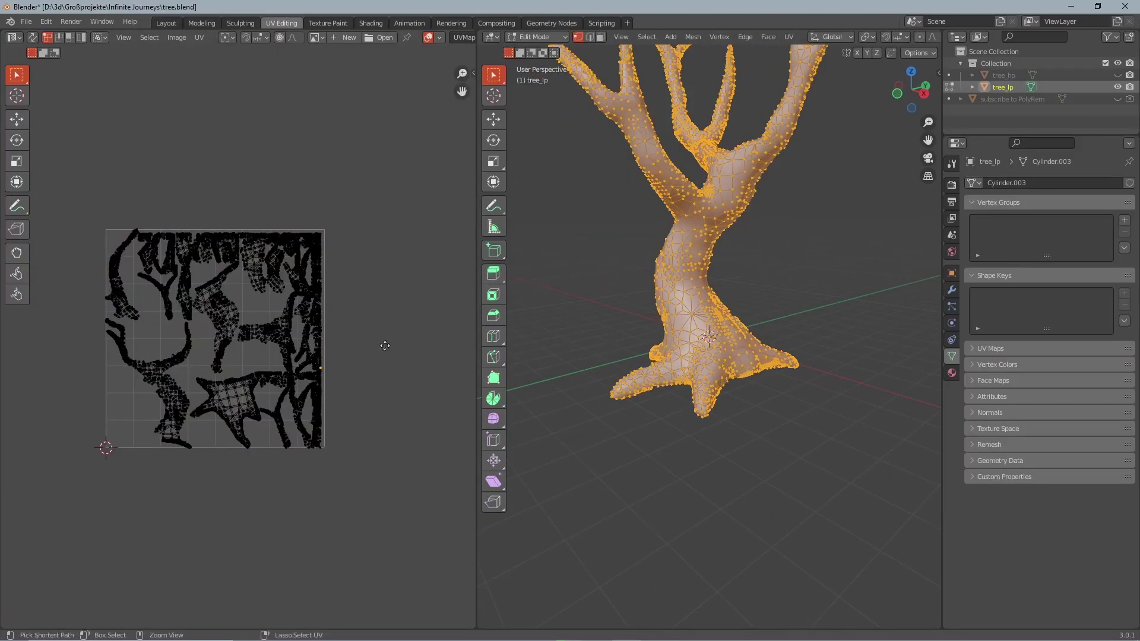
scroll(416, 296, up, 3)
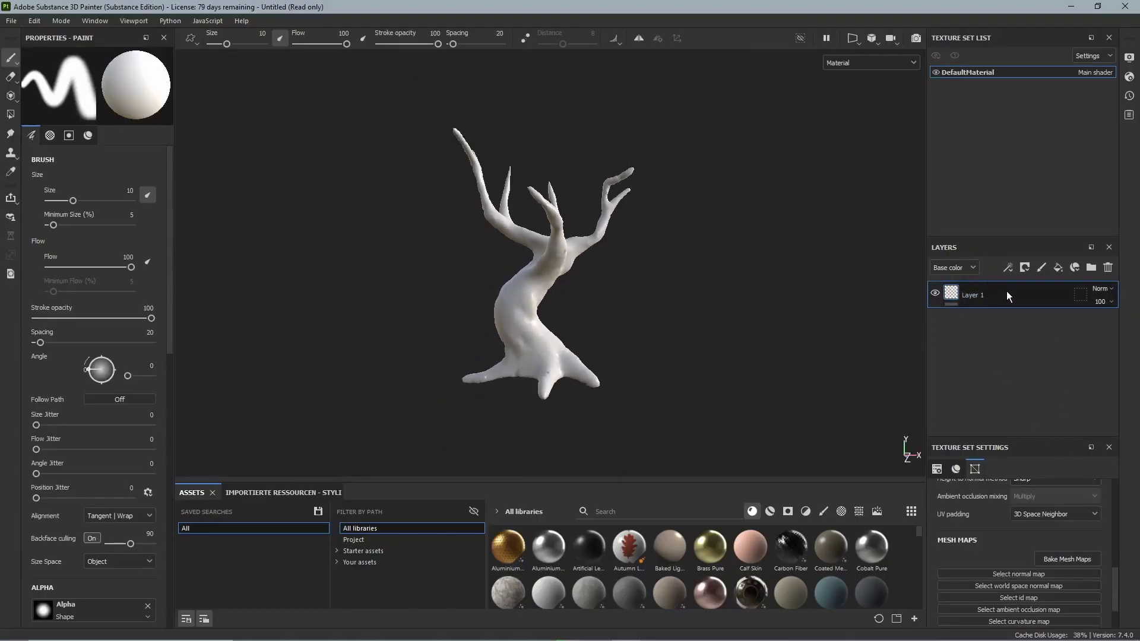
- In Substance 3D Painter, replace Layer 1 with a fill layer
key(Delete)
click(1058, 268)
key(BackSpace)
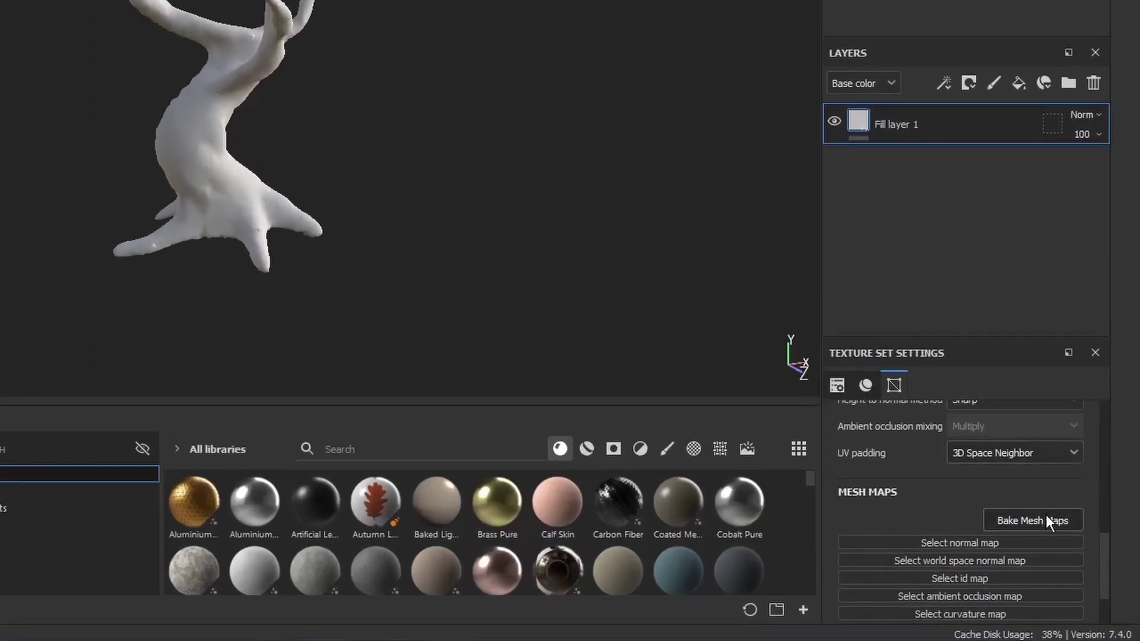
- Open the mesh map baking settings, set the output size to 2048 and add treehp.fbx as the high-definition mesh
click(1047, 515)
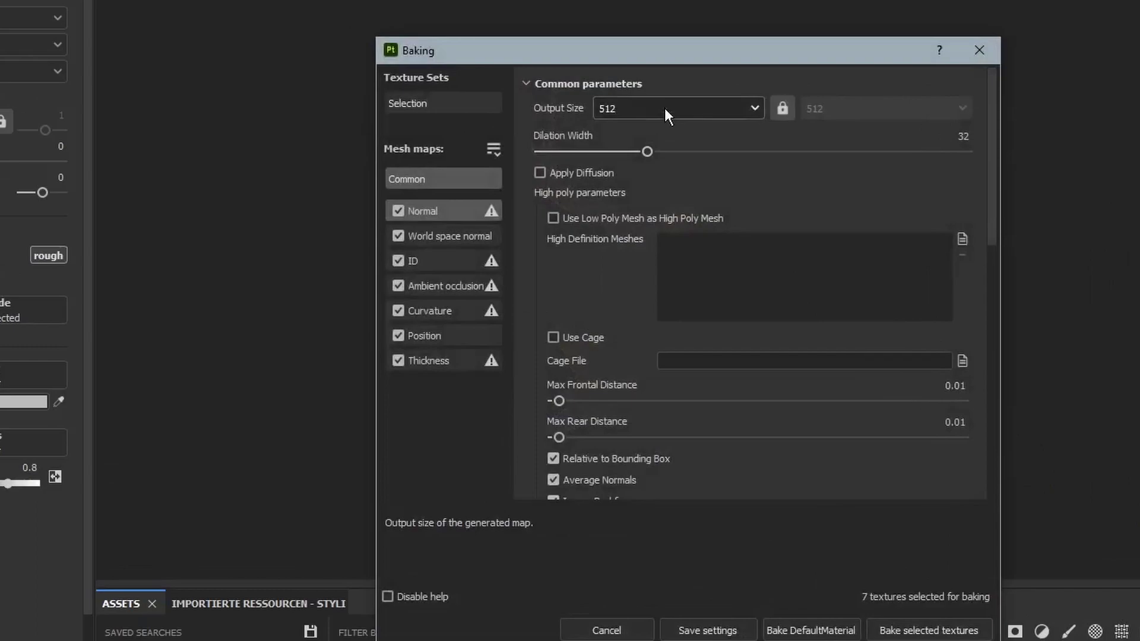
click(665, 110)
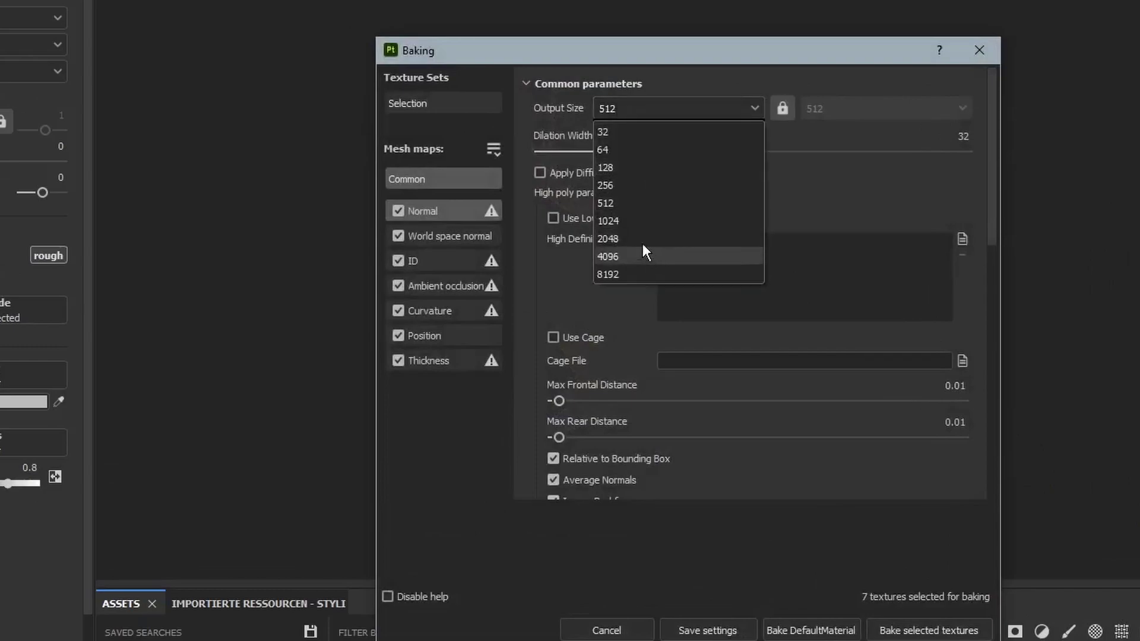
click(633, 240)
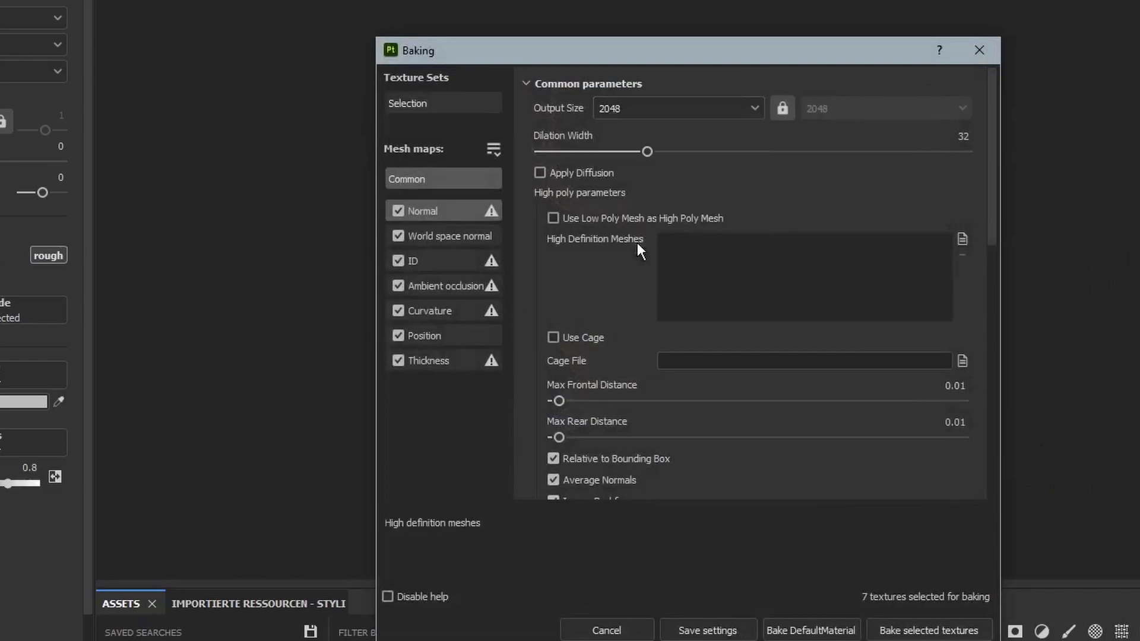
click(962, 238)
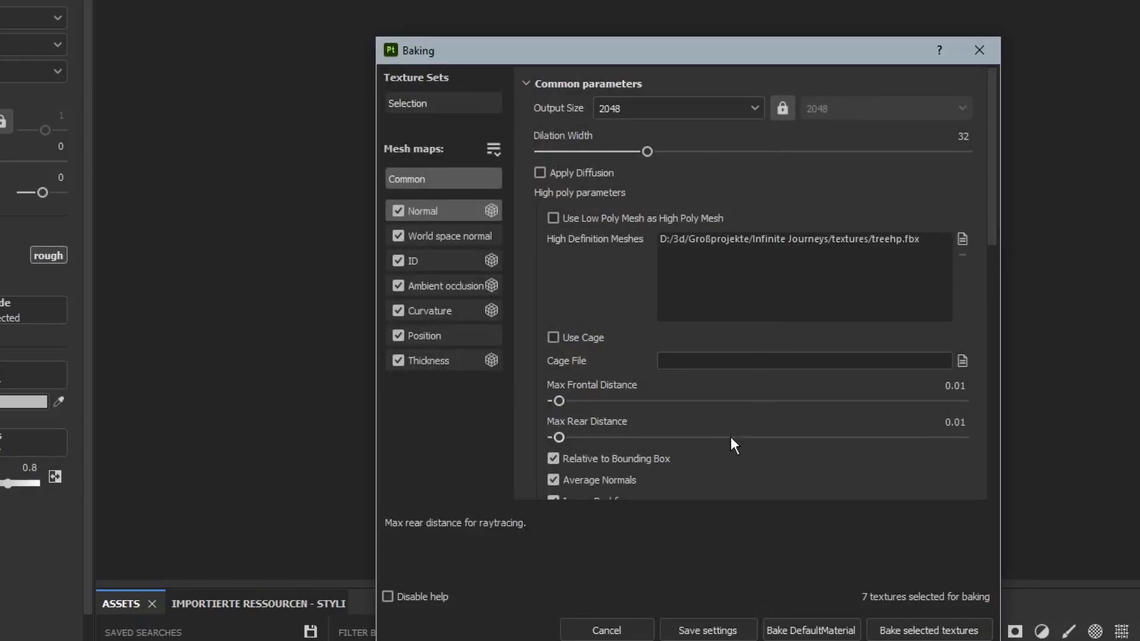
- Set both the maximum frontal distance and the maximum rear distance for baking to 0.009
scroll(655, 418, down, 3)
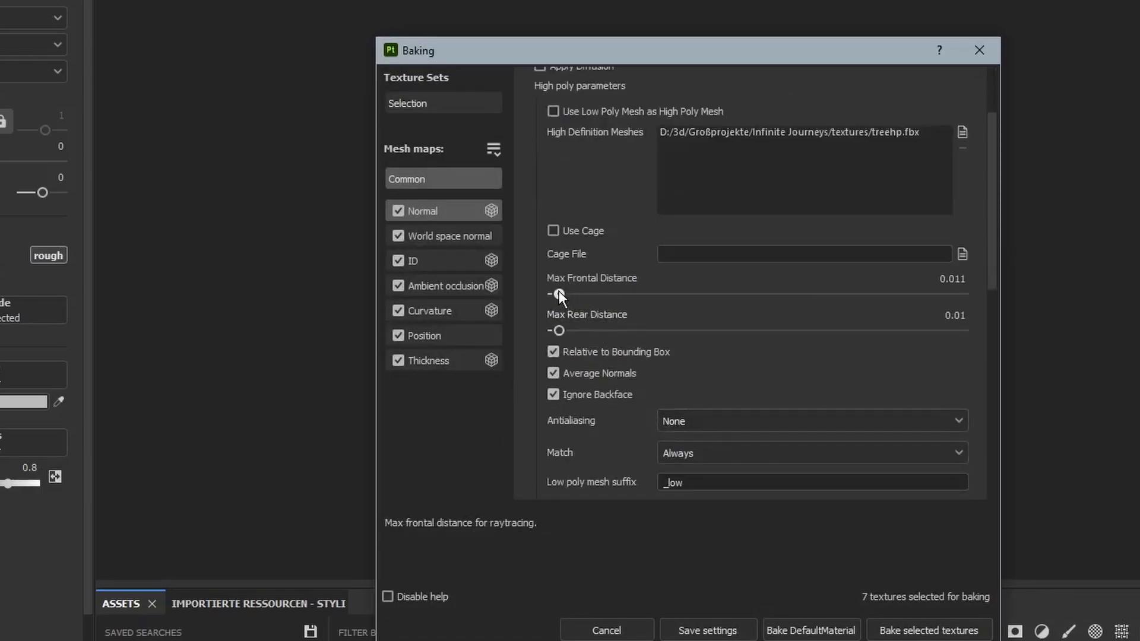
drag(558, 330, 561, 329)
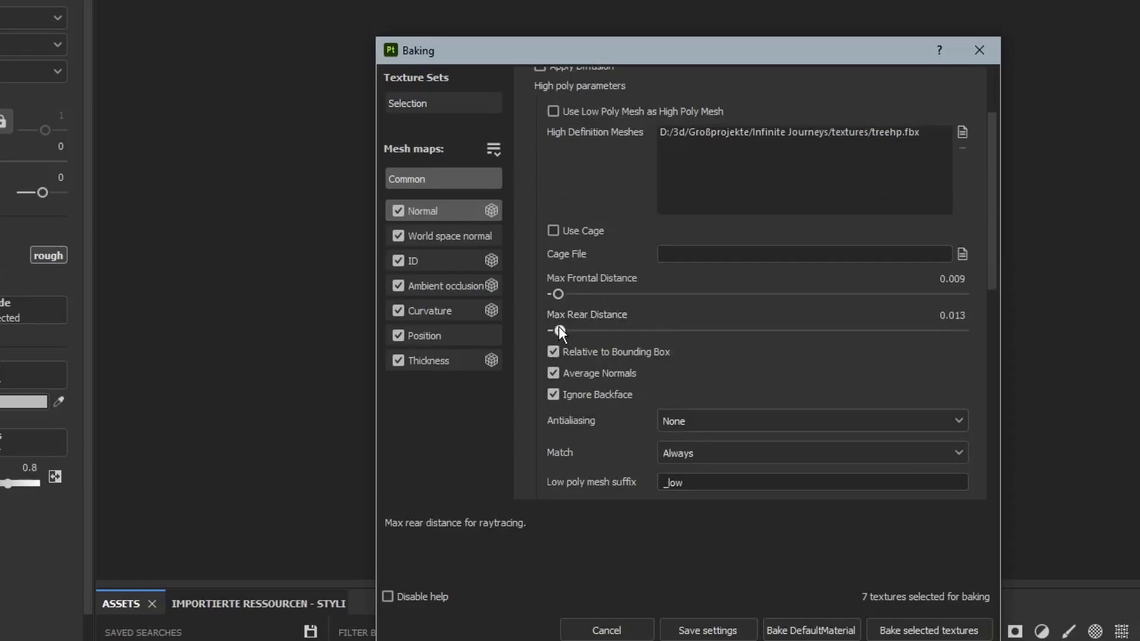
- Set the antialiasing to Subsampling 2x2 and bake the selected mesh maps
scroll(710, 396, down, 2)
click(692, 368)
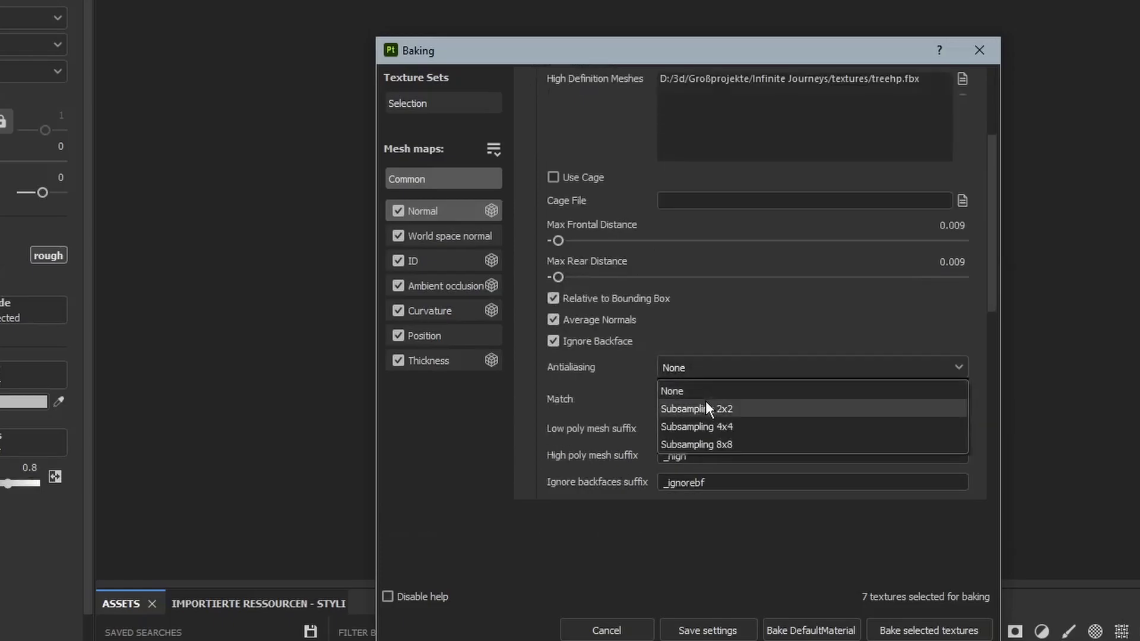
click(705, 404)
click(935, 631)
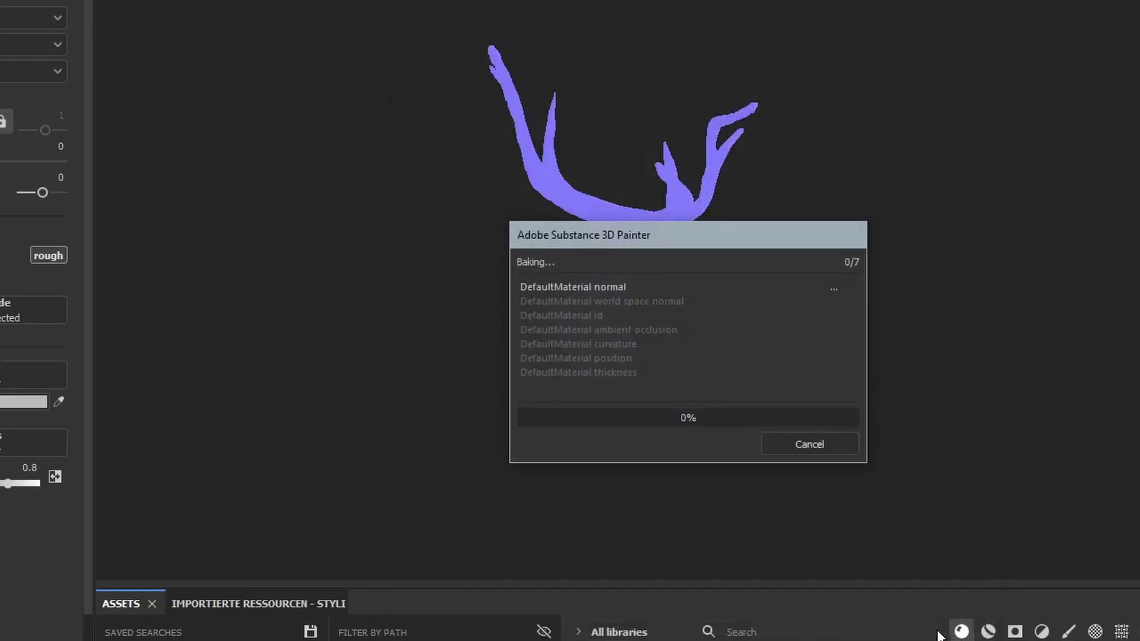
- Remove the existing fill layer and add a folder named wood
drag(768, 251, 1052, 336)
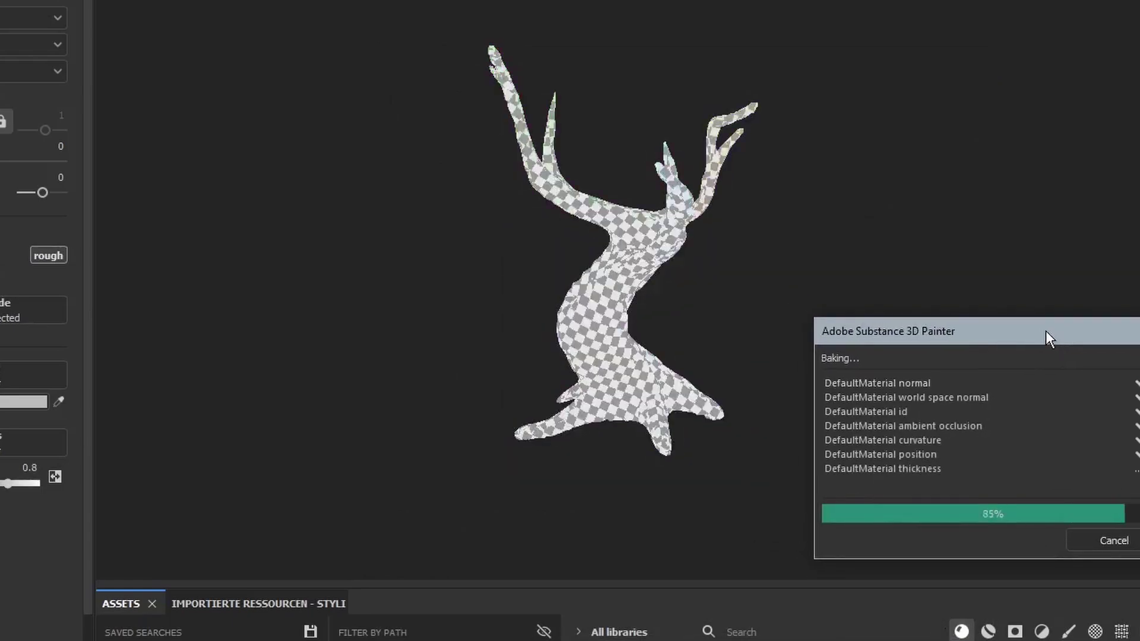
click(1108, 267)
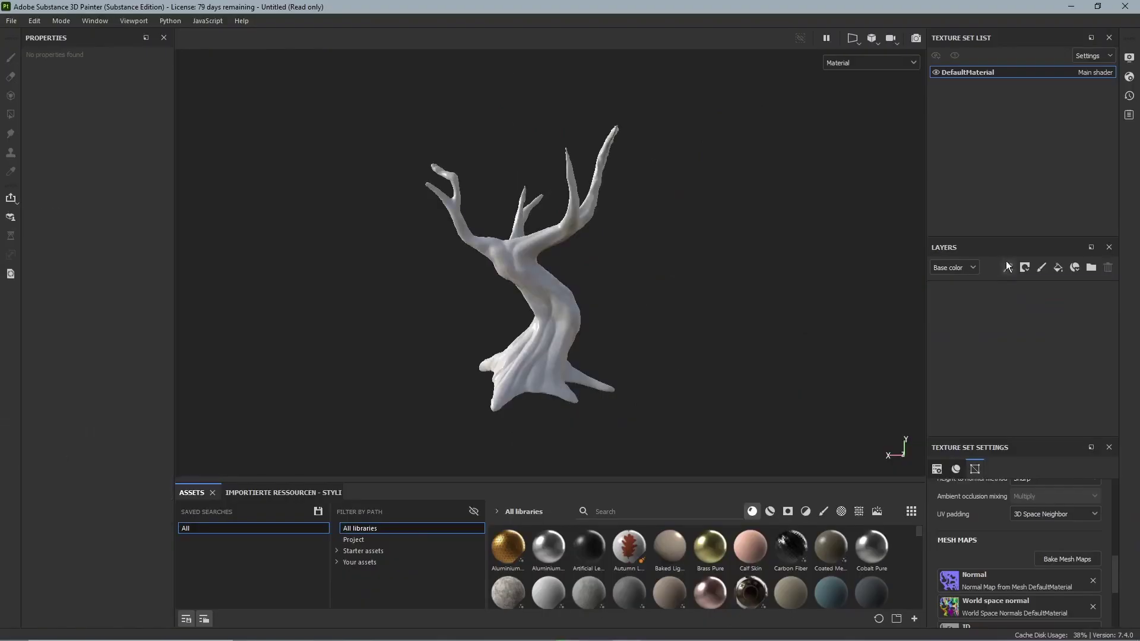
click(1091, 267)
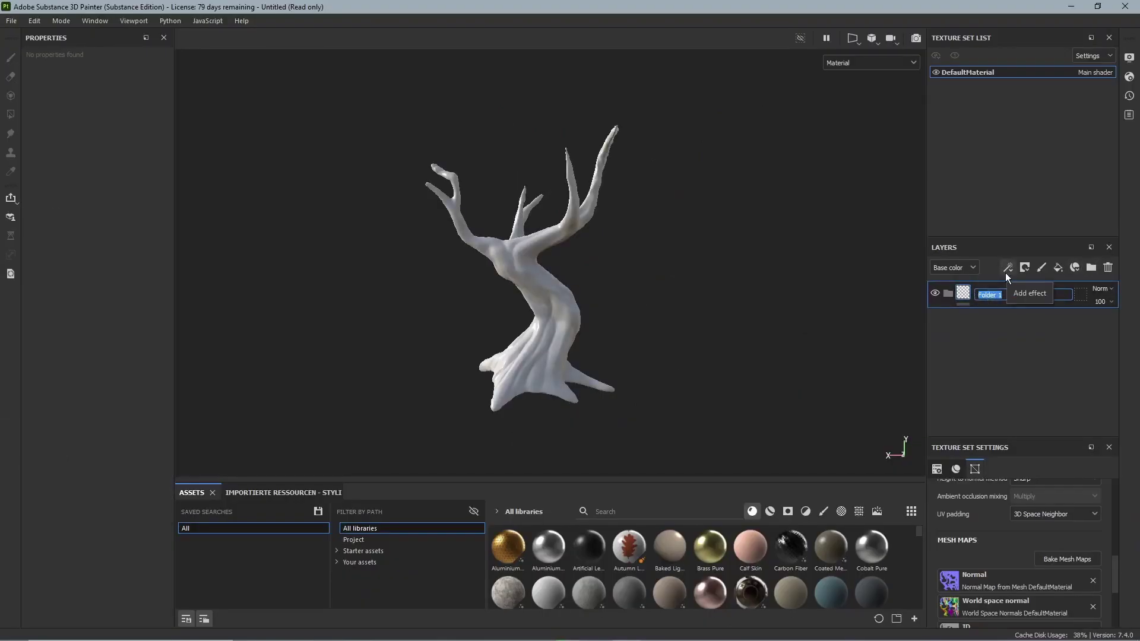
text(wood)
key(Return)
- Add a fill layer inside the wood folder with only the color and roughness channels enabled
click(1058, 267)
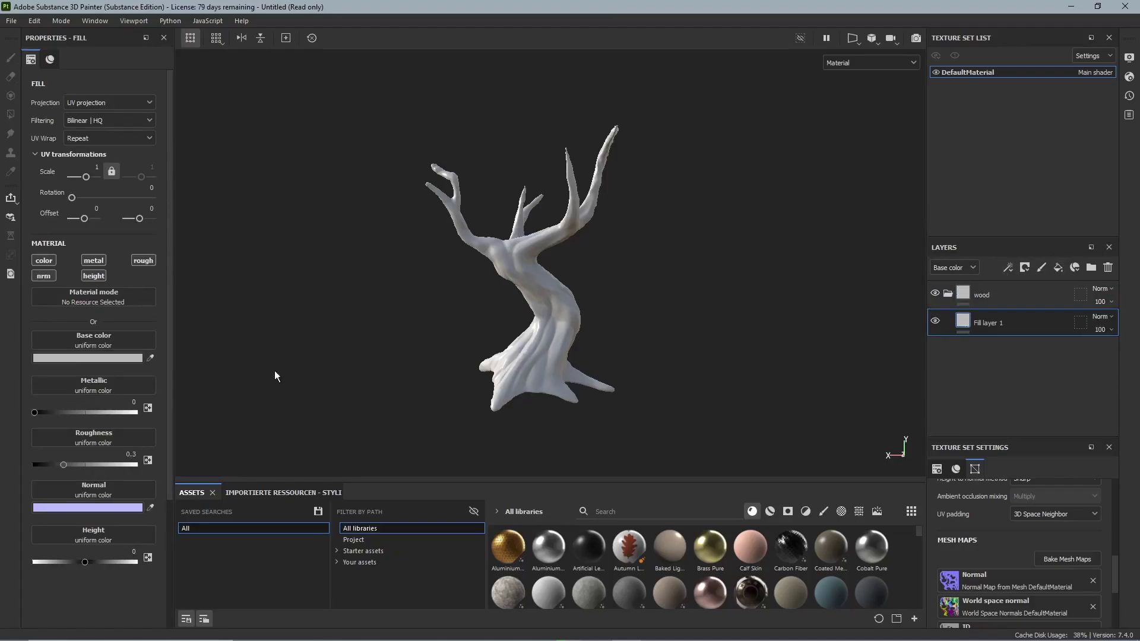
alt+click(47, 261)
click(143, 261)
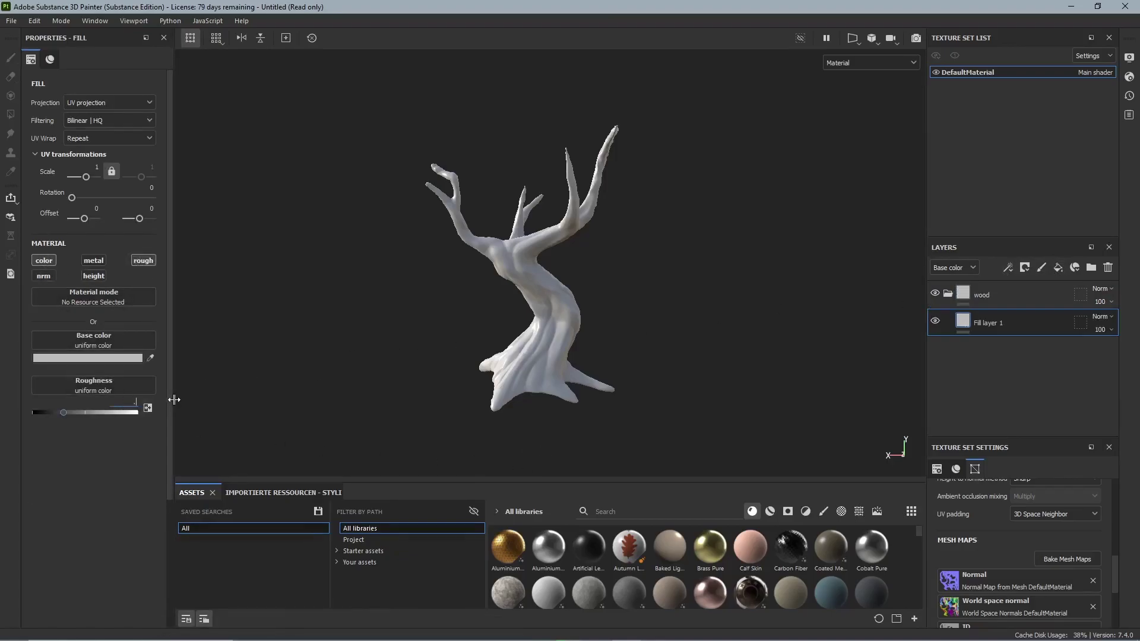
- Set the fill layer's base color to a dark brown and its roughness to 0.8
click(112, 358)
click(231, 435)
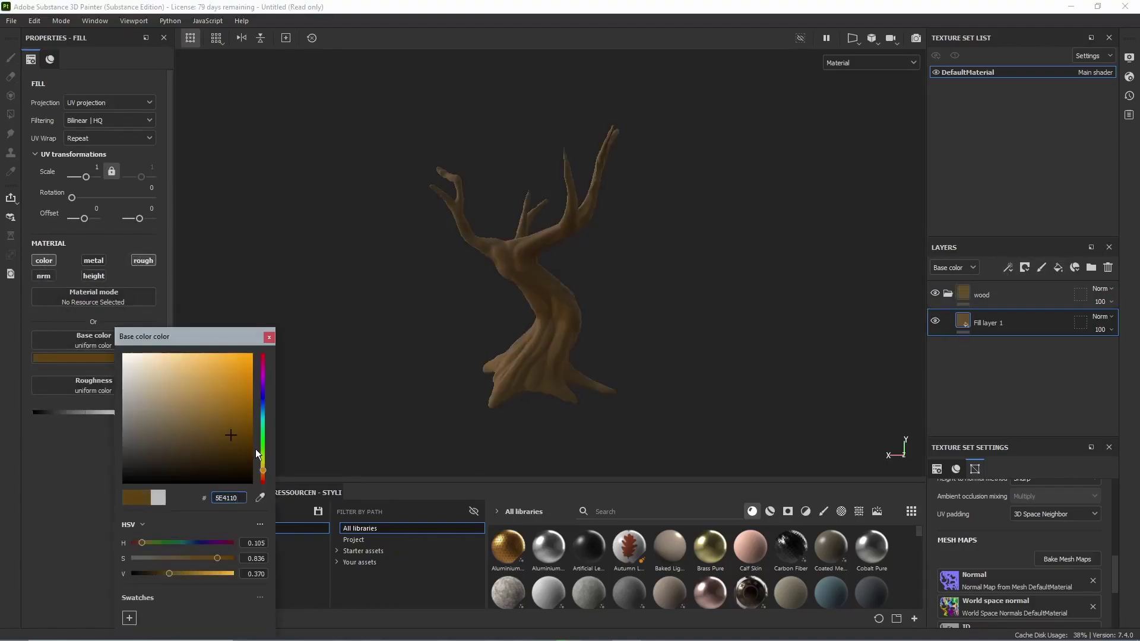
click(250, 445)
drag(265, 470, 262, 473)
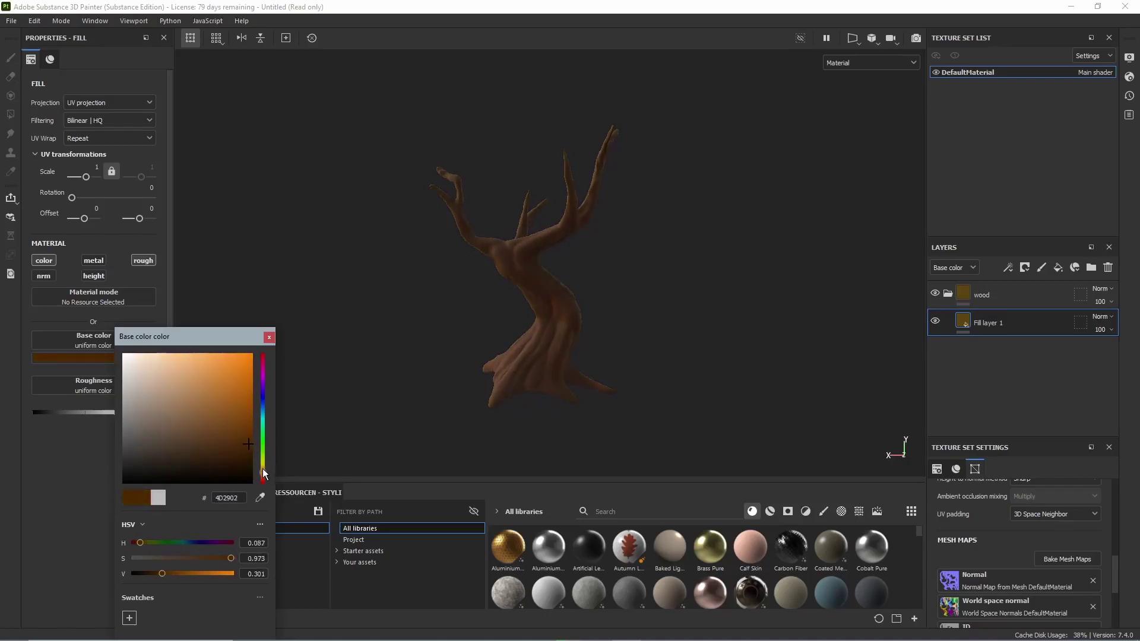
click(241, 446)
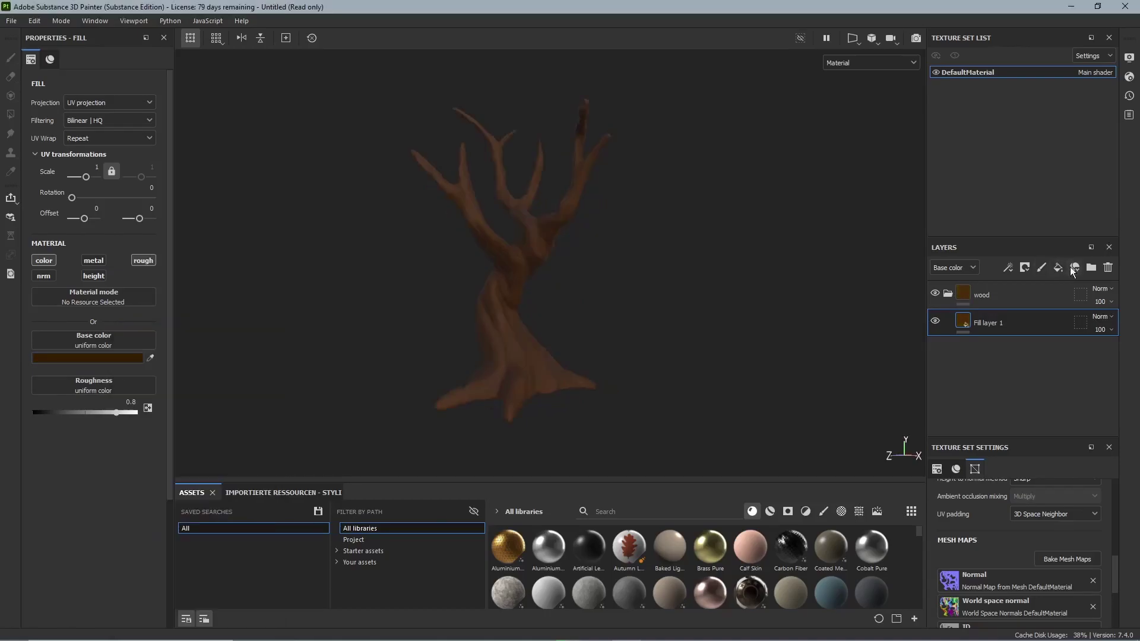
- Add a second, color-only fill layer, sample the first layer's brown and darken it to 1B0E00
click(1059, 268)
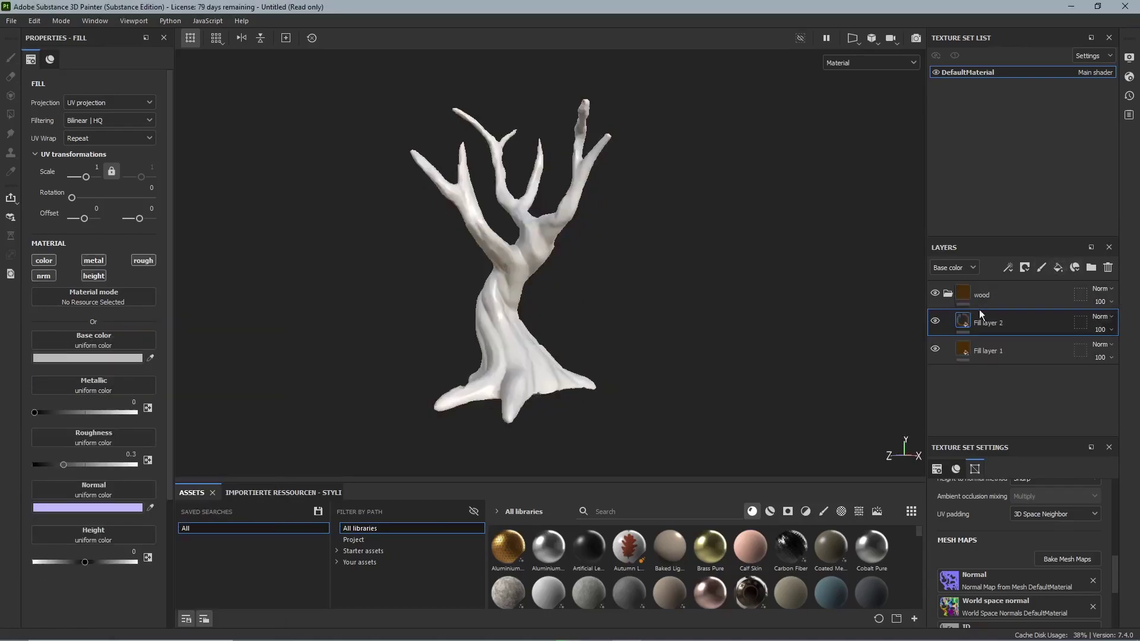
alt+click(40, 261)
drag(151, 356, 965, 347)
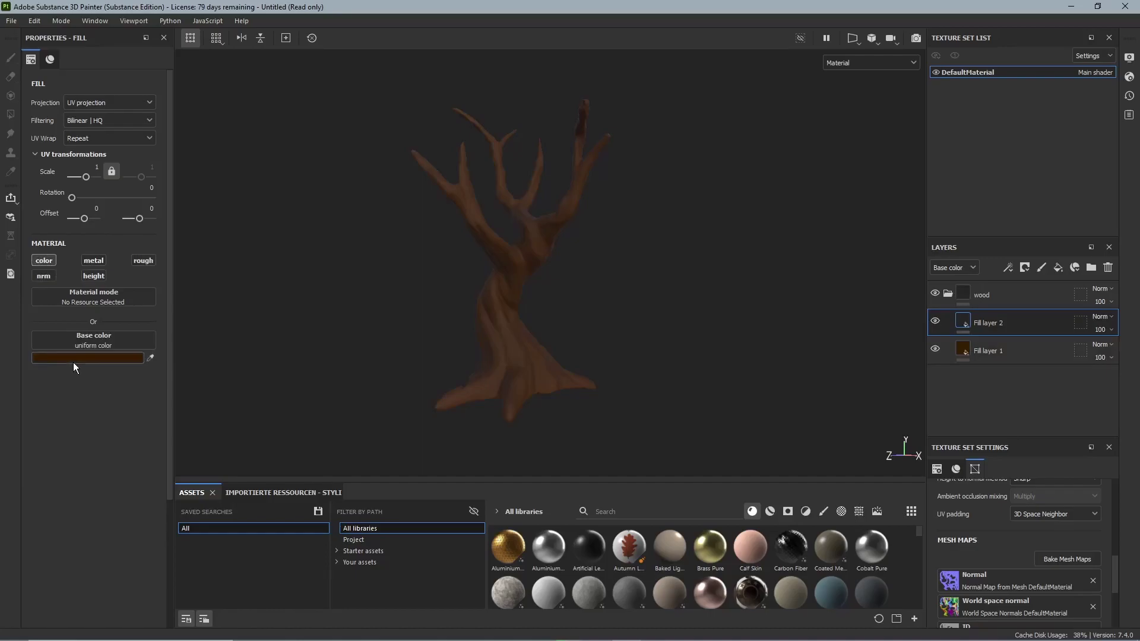
click(106, 360)
click(271, 472)
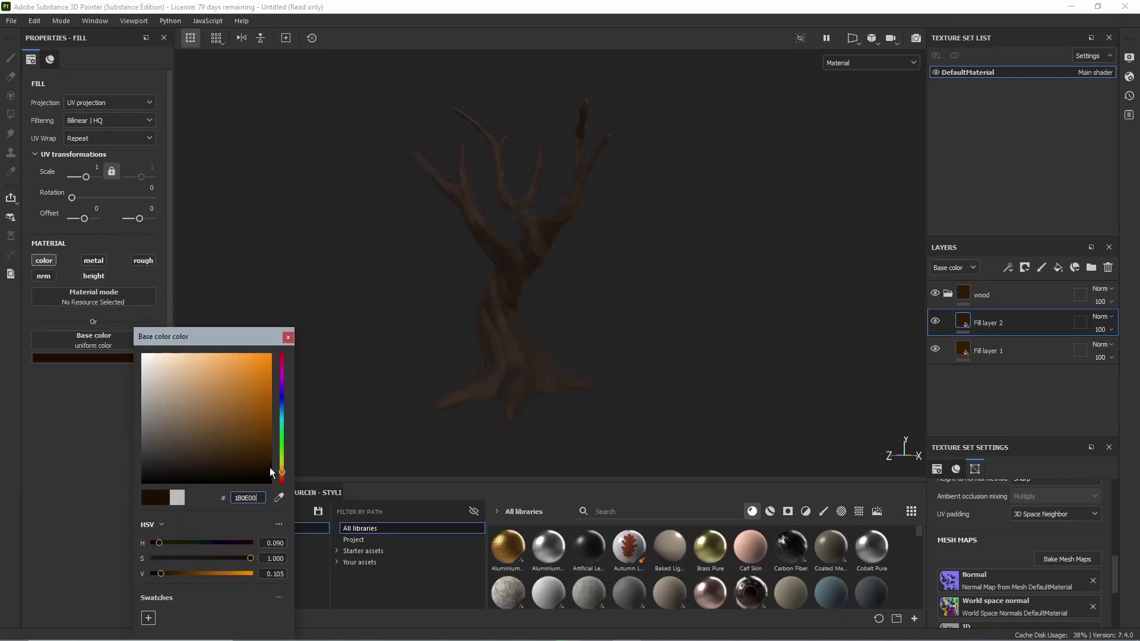
click(288, 337)
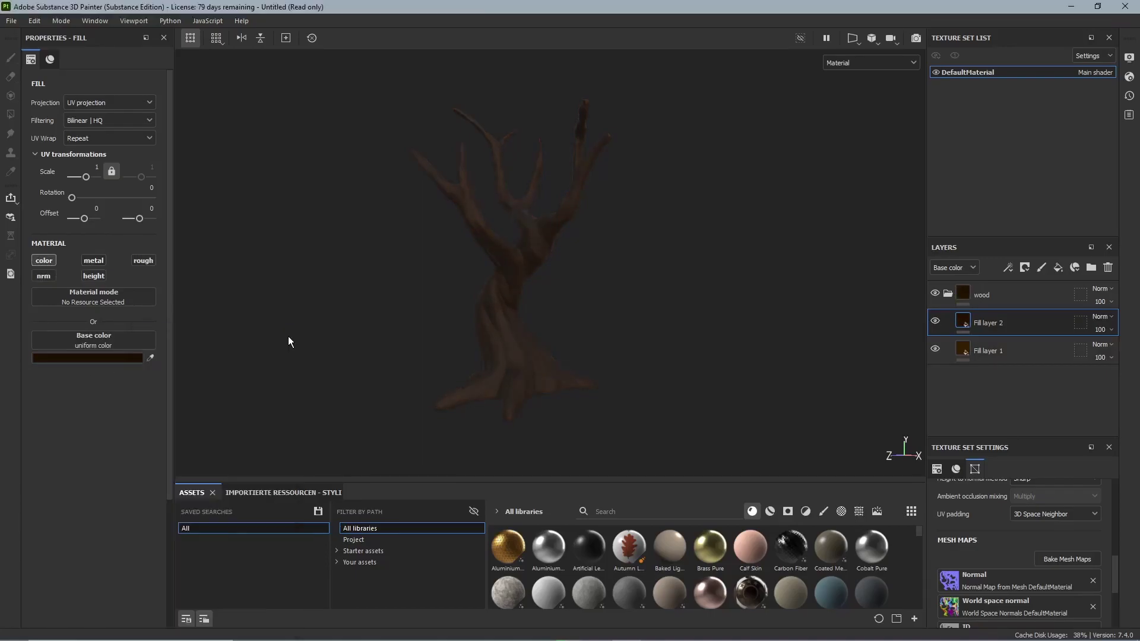
- Give the darker fill layer a black mask and add a fill effect to the mask
right_click(979, 327)
click(1011, 22)
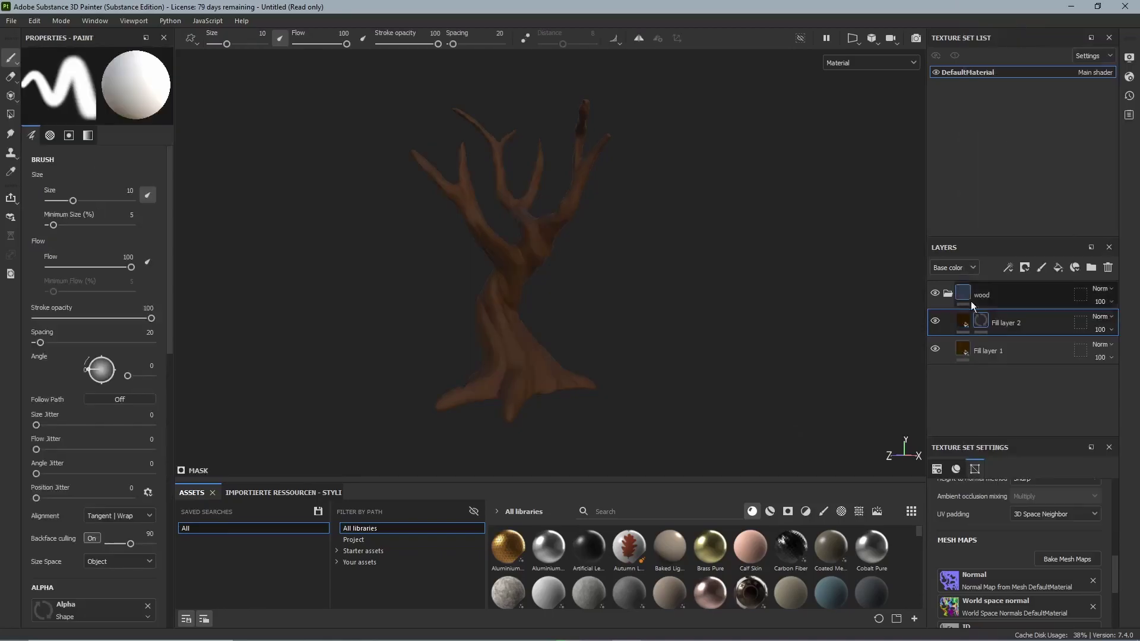
right_click(1025, 320)
click(1021, 448)
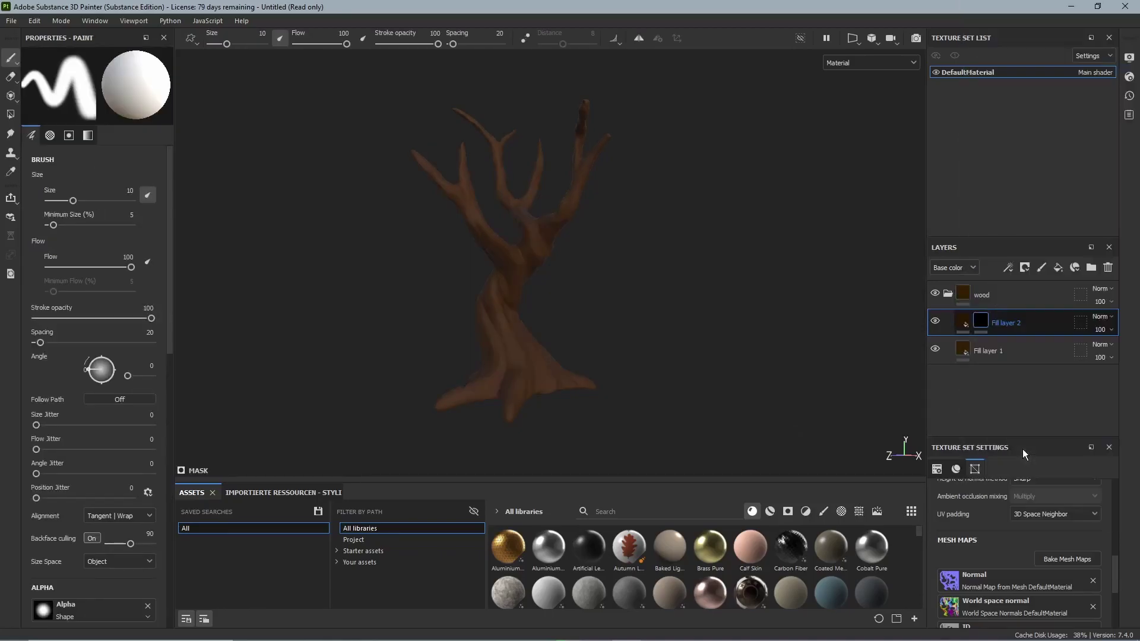
- Search the textures for grunge and assign Grunge Map 002 to the mask's fill effect
click(860, 513)
text(grunge)
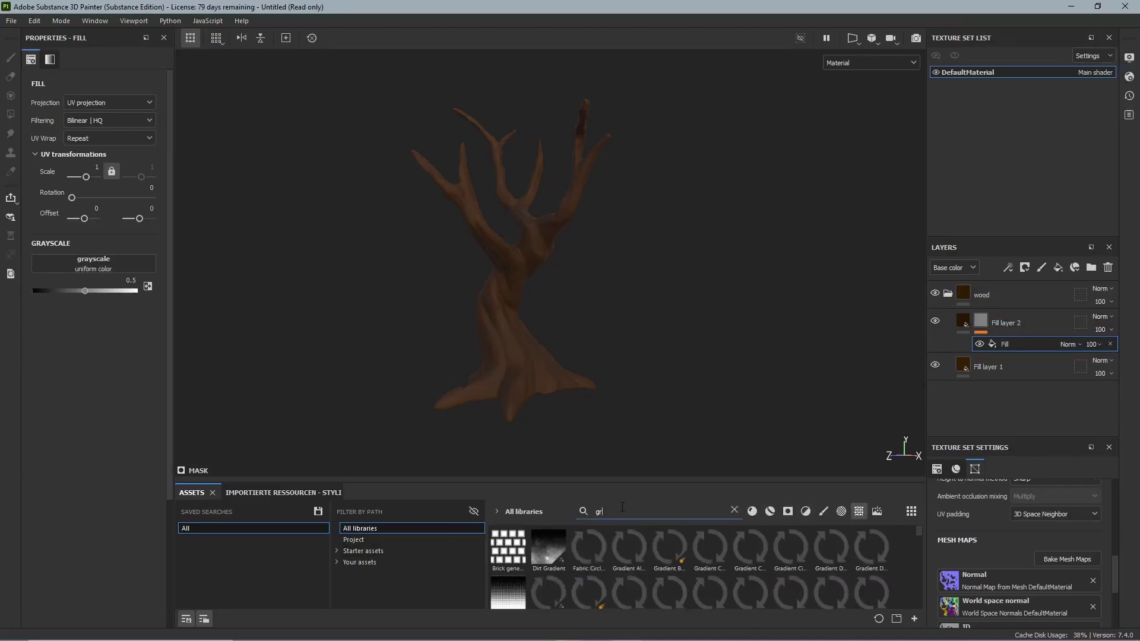
scroll(654, 546, down, 1)
scroll(655, 547, down, 1)
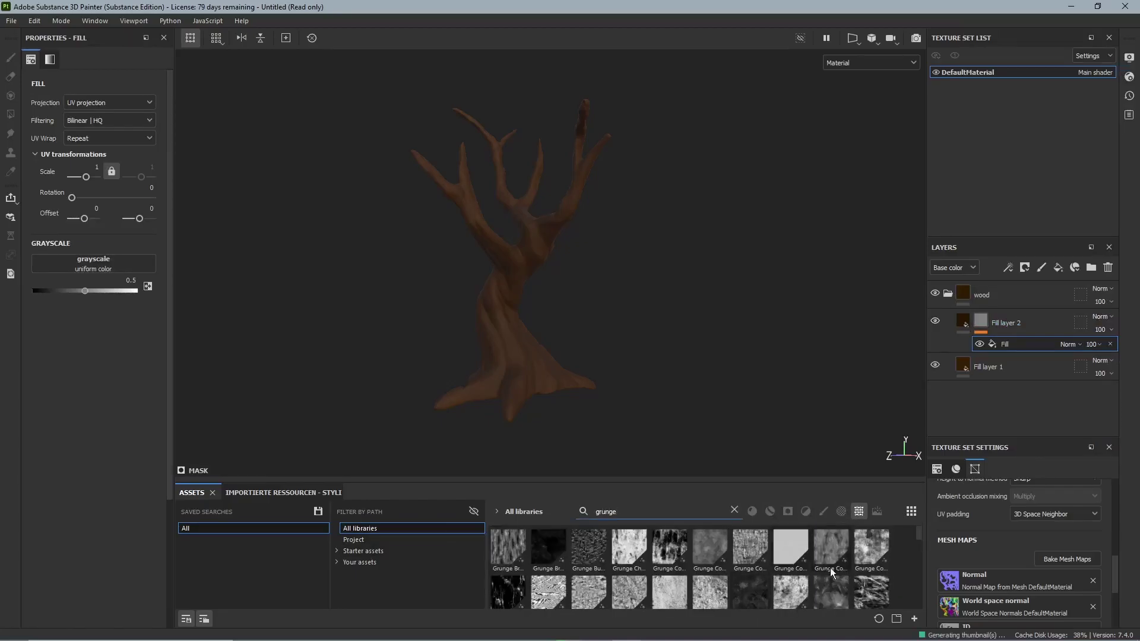
drag(918, 555, 916, 566)
drag(590, 565, 103, 265)
- Set the grunge map's rotation to 90 and check the pattern on the trunk
alt+drag(408, 319, 486, 337)
drag(72, 198, 85, 197)
click(146, 187)
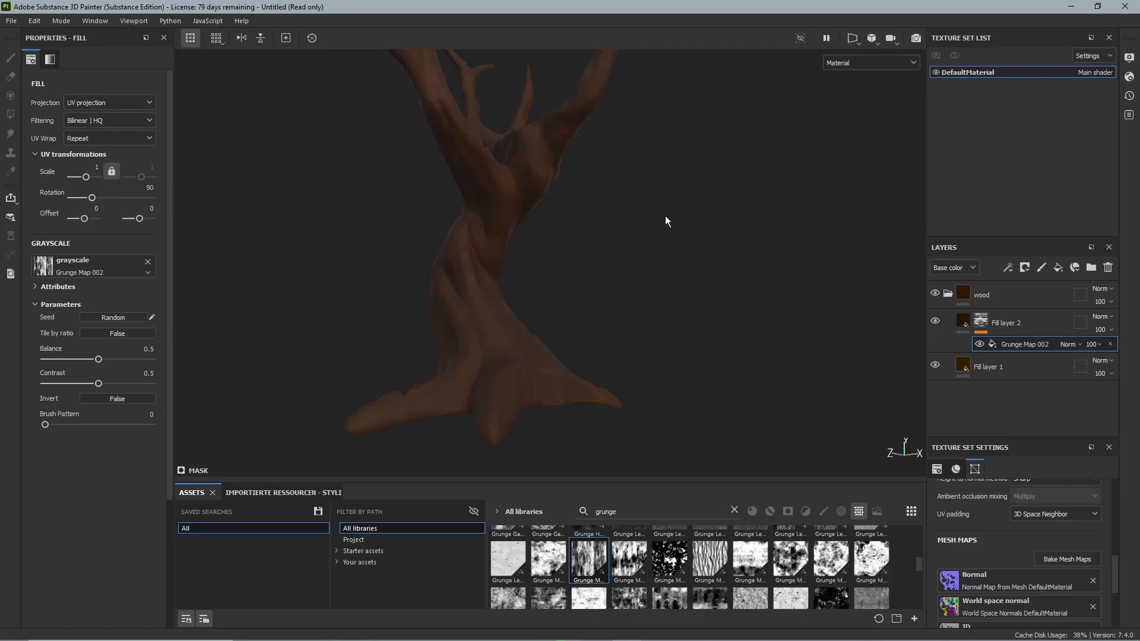
mouse_move(666, 220)
alt+mouse_down()
mouse_move(394, 250)
mouse_move(471, 265)
mouse_move(402, 265)
mouse_move(656, 315)
mouse_move(526, 288)
mouse_move(617, 315)
alt+mouse_up()
- Add a Blur Directional filter on top of the grunge map in the layer's mask
right_click(1050, 329)
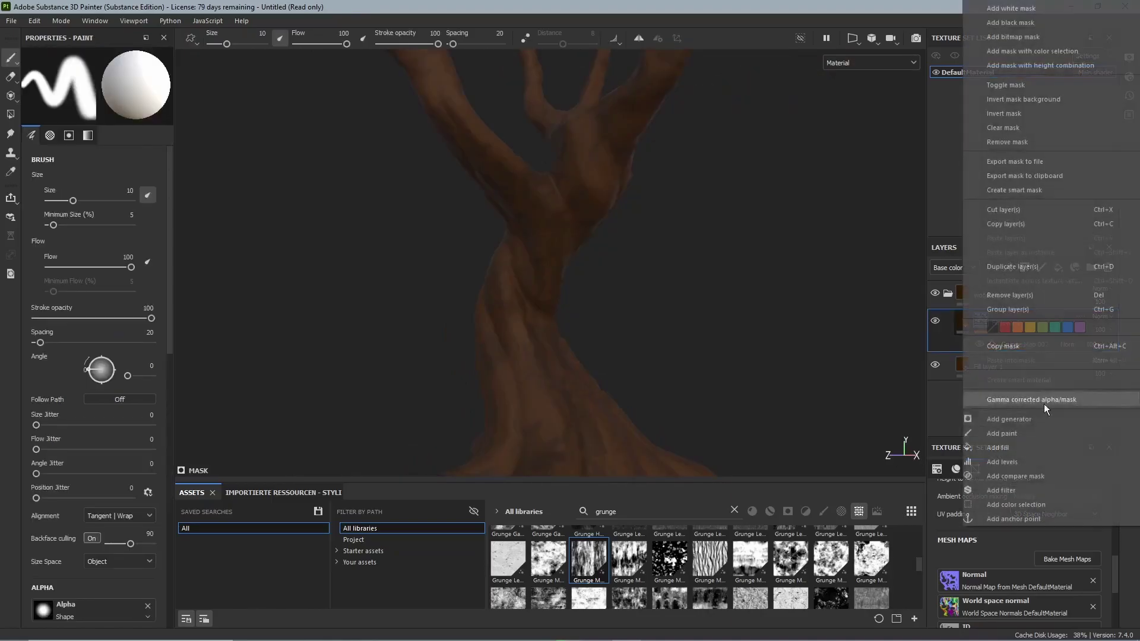
click(1011, 490)
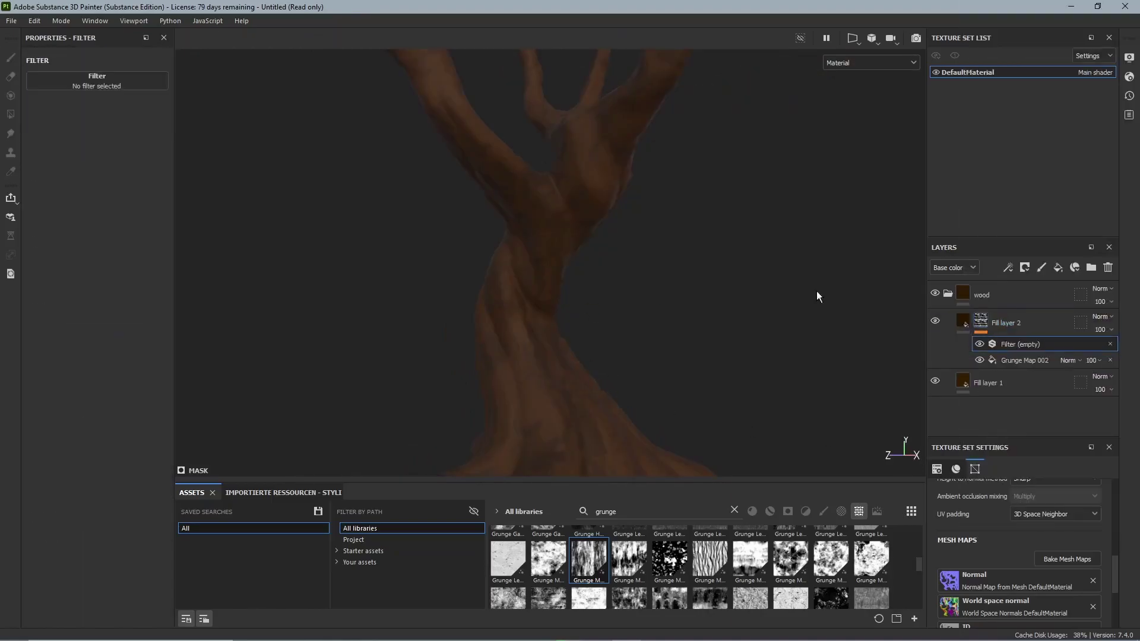
click(90, 87)
click(246, 125)
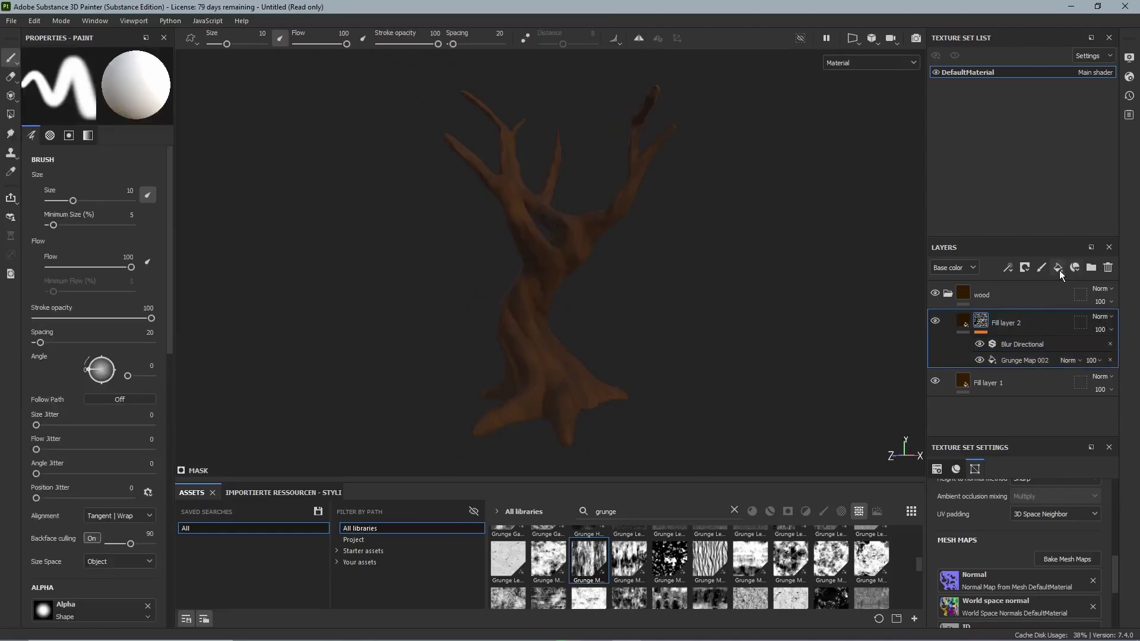
- Add a third fill layer with only the color channel and set its base color to a lighter brown
click(1060, 272)
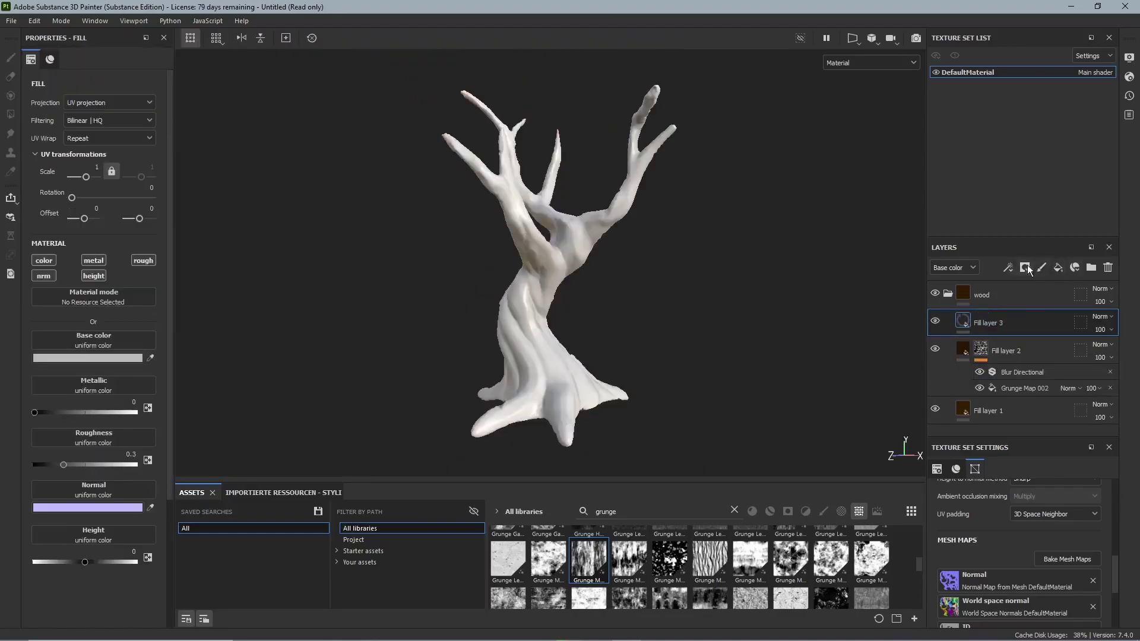
click(44, 261)
click(88, 358)
click(222, 441)
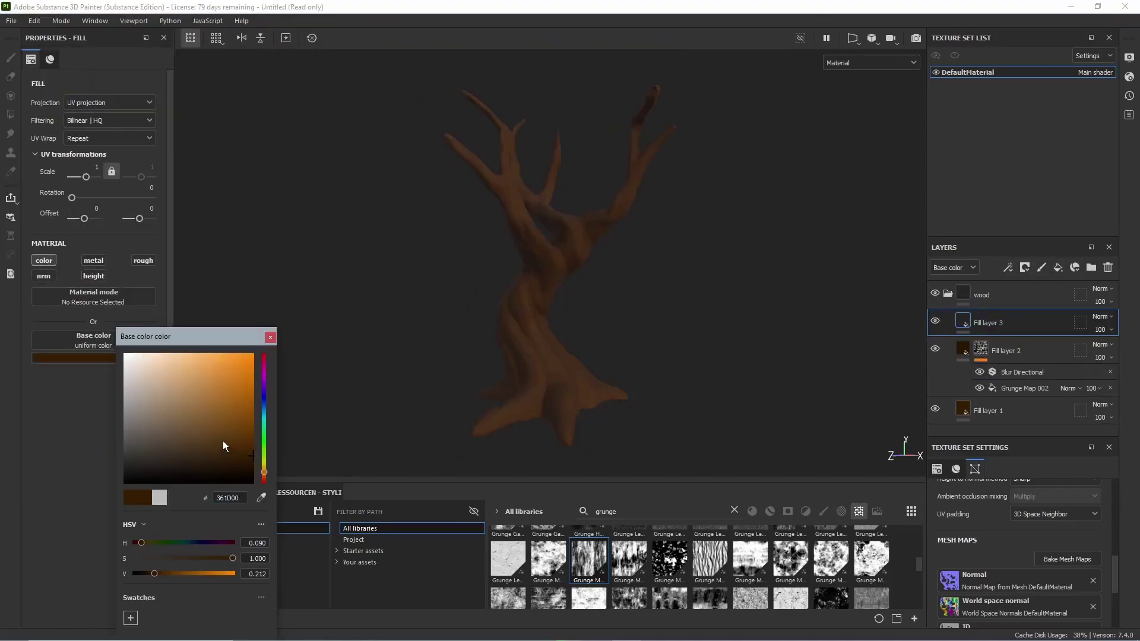
click(270, 337)
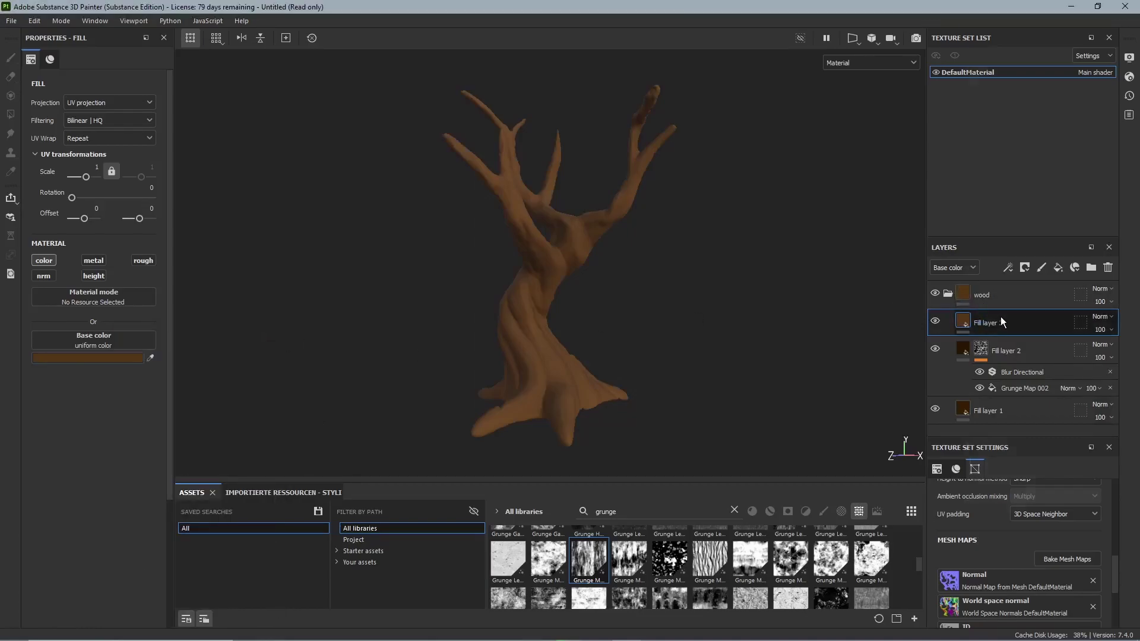
- Give the lighter brown fill layer a black mask with a Curvature generator
right_click(1000, 320)
click(1013, 22)
right_click(1054, 304)
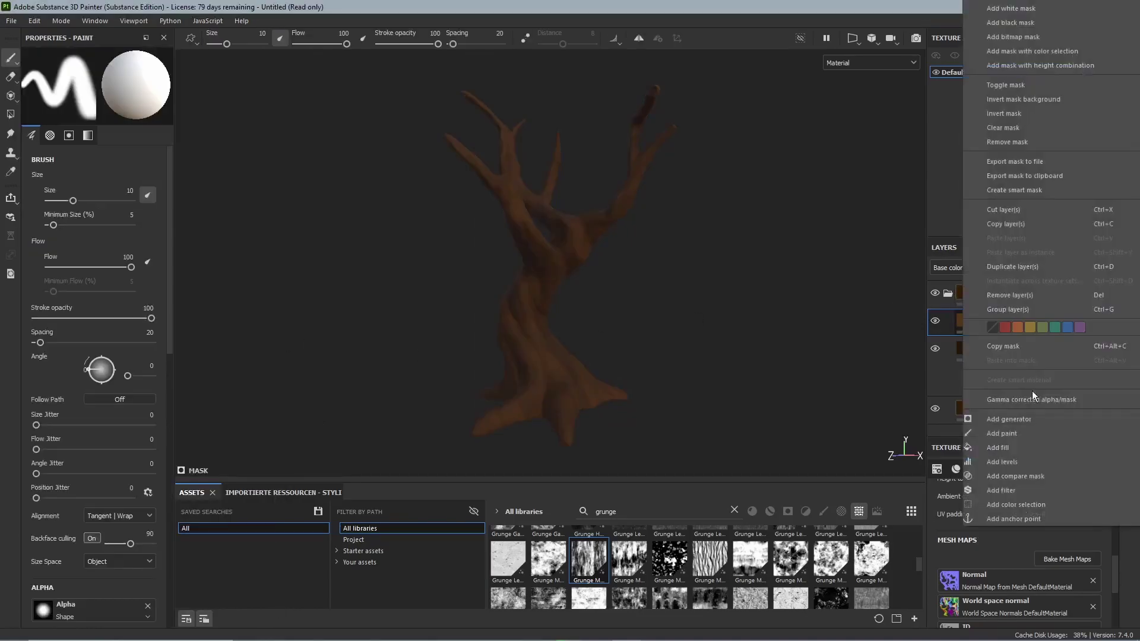
click(1017, 419)
click(98, 81)
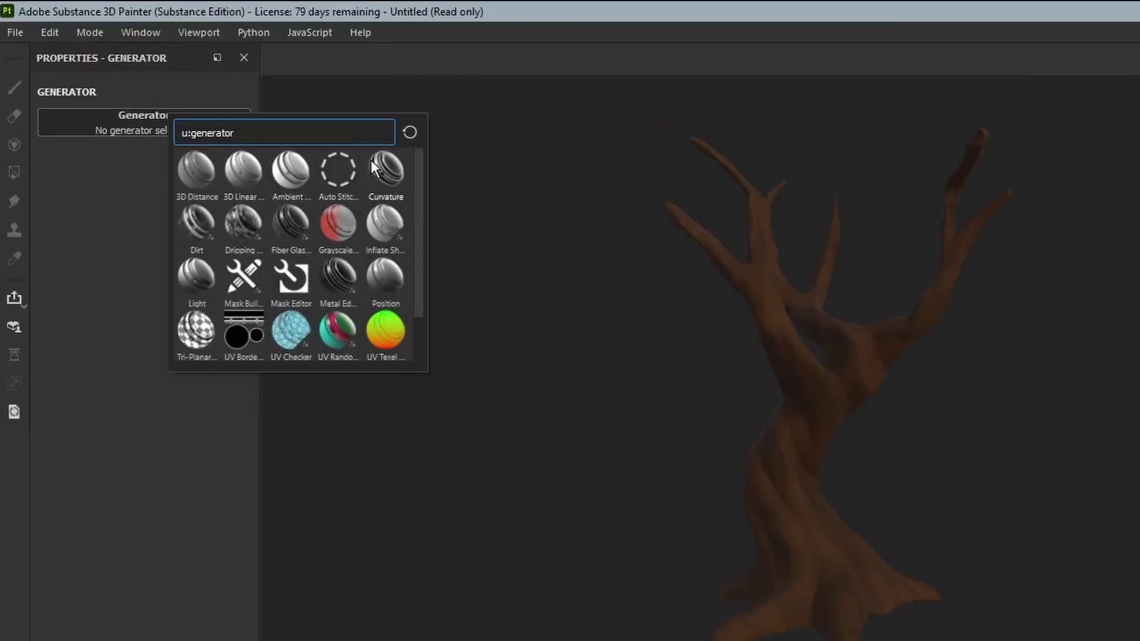
click(392, 168)
- Open the generator's detailed curvature parameters and set the lighter brown layer's opacity to 75
alt+drag(659, 237, 647, 309)
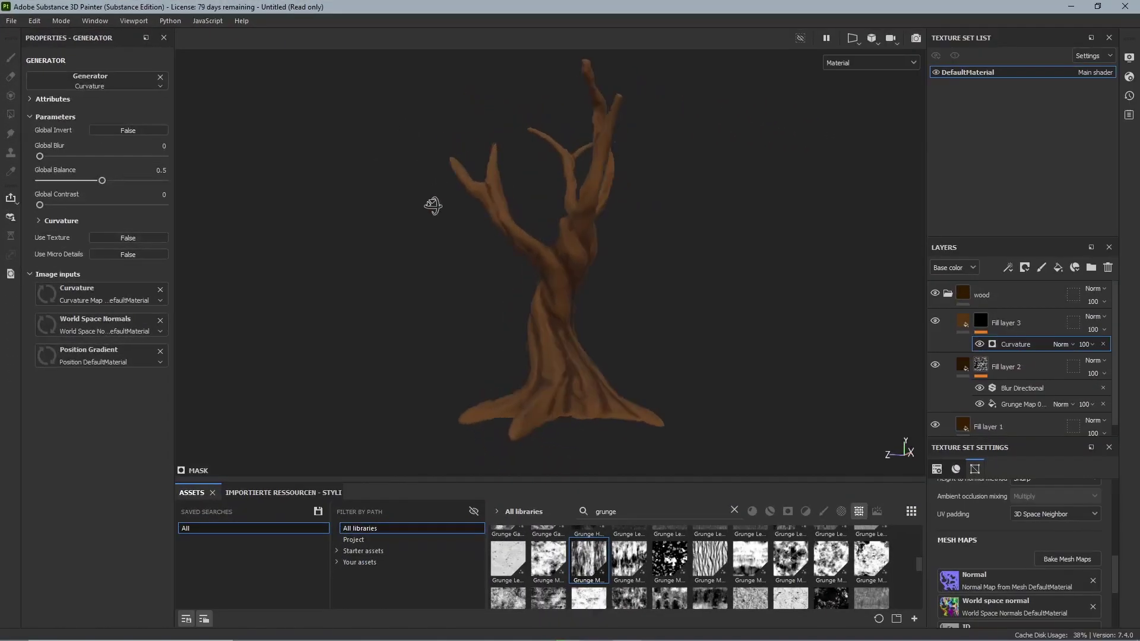
alt+right_drag(647, 308, 995, 618)
alt+middle_drag(625, 312, 640, 195)
click(58, 222)
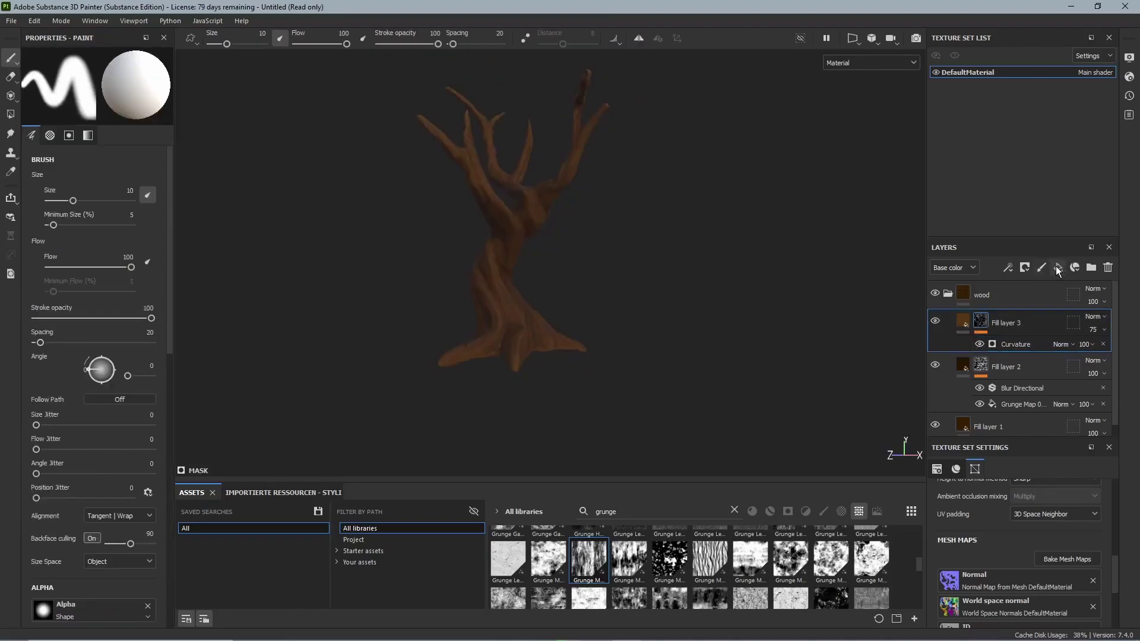
- Add a fourth, color-only fill layer and sample its base color from the dark brown second fill layer
click(1058, 267)
click(44, 261)
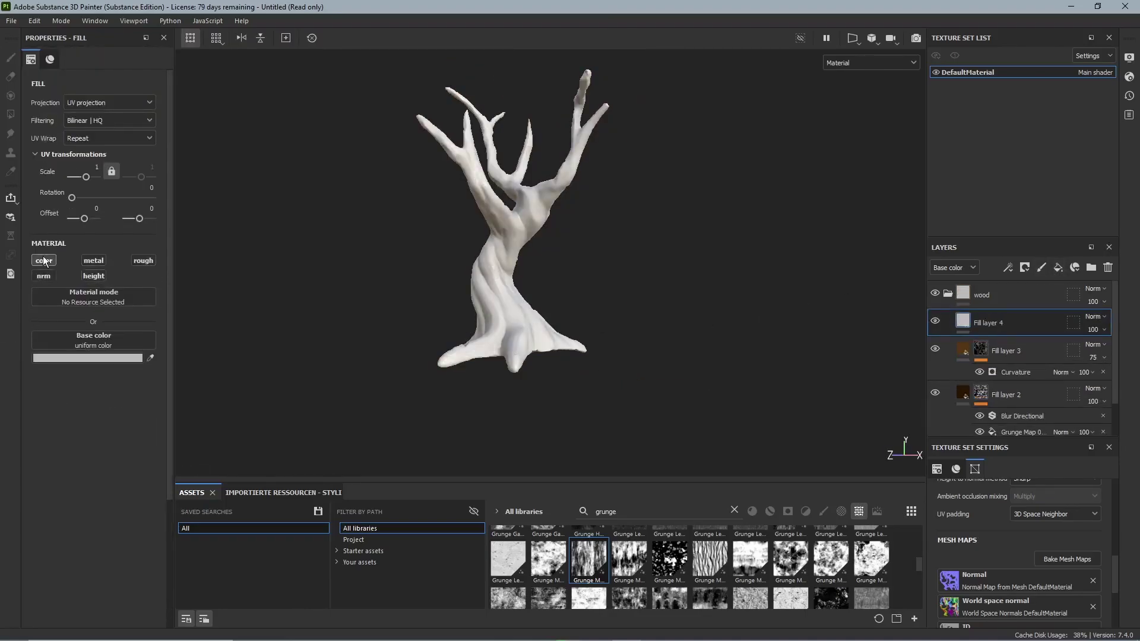
click(150, 358)
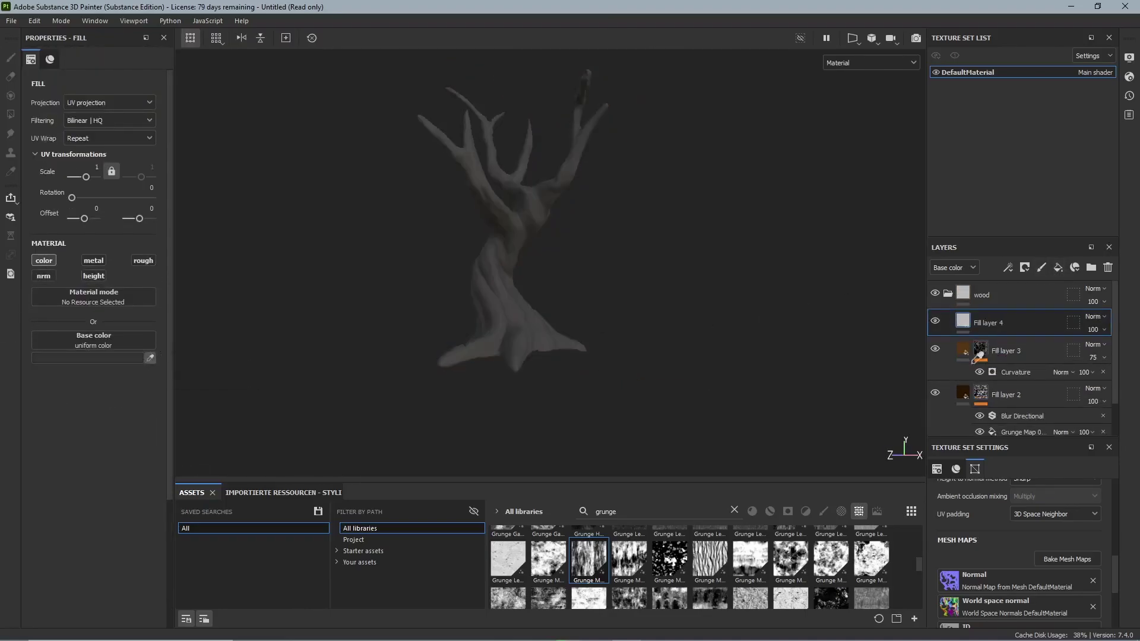
click(964, 393)
- Shift the fourth fill layer's base color to a darker reddish brown, 1E0B05
click(141, 358)
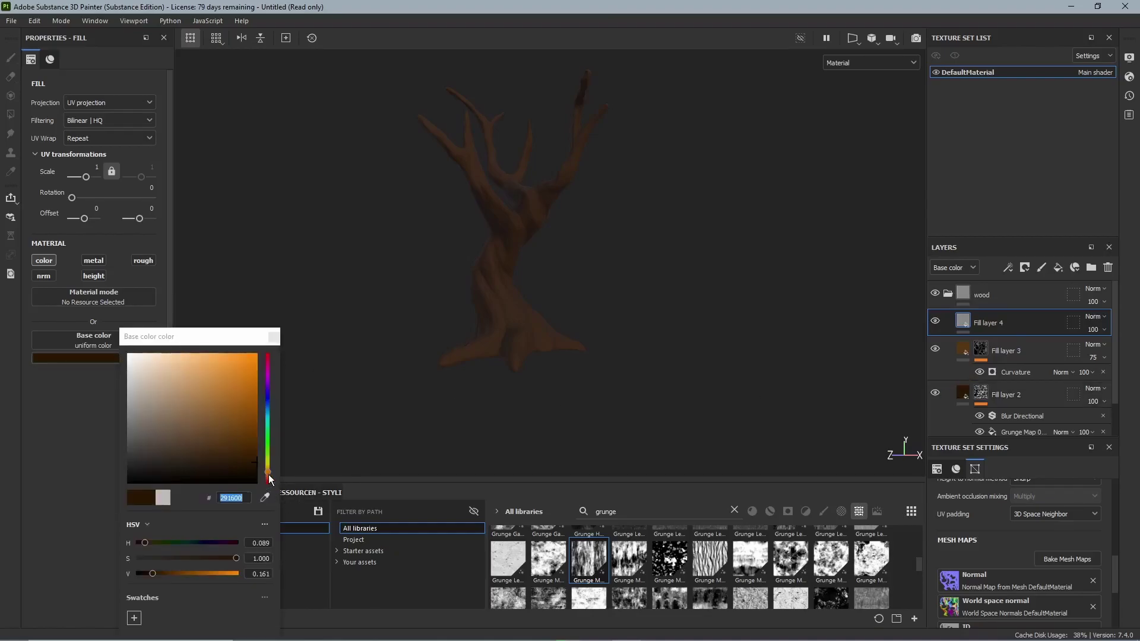
drag(268, 473, 267, 479)
click(236, 468)
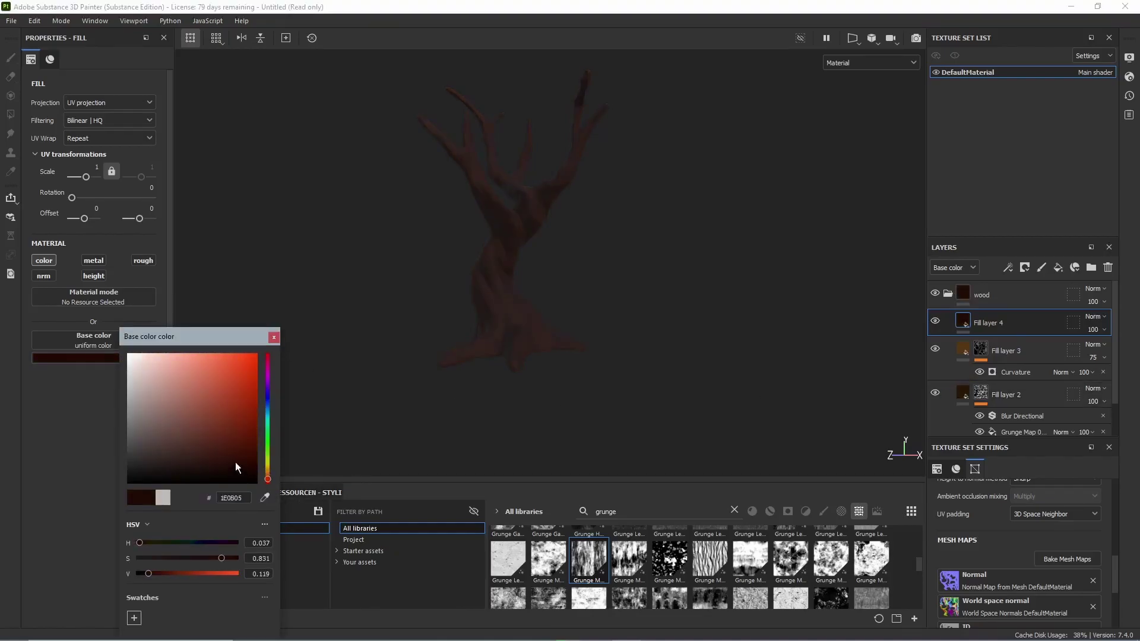
click(273, 336)
- Give the reddish-brown fill layer a black mask with a Dirt generator and inspect the trunk up close
right_click(1016, 322)
click(1034, 26)
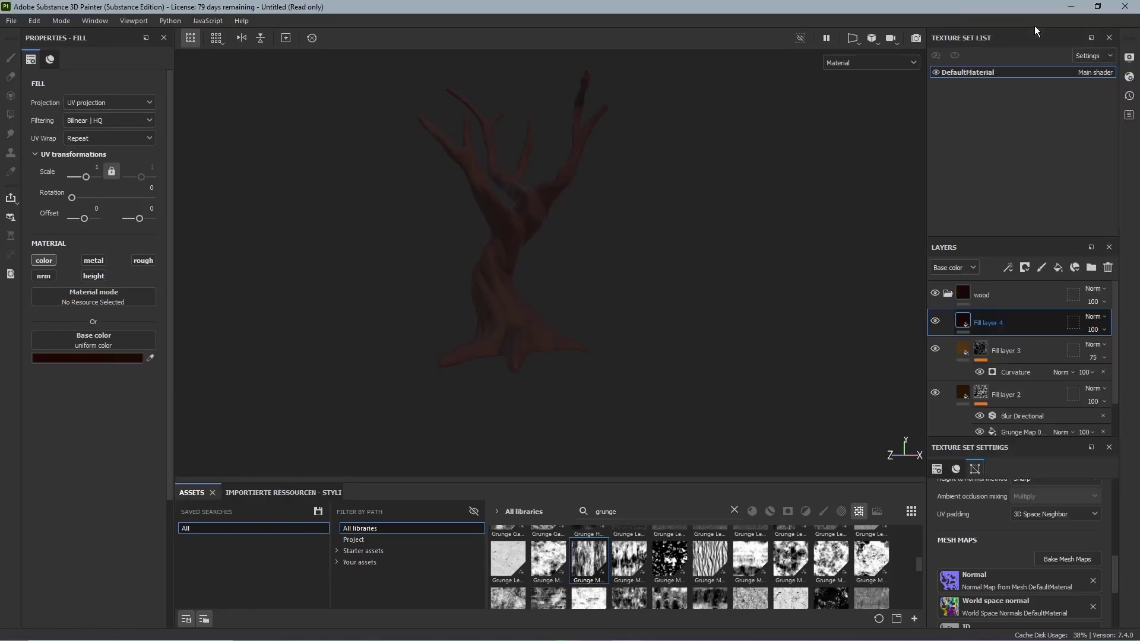
right_click(1033, 314)
click(1008, 421)
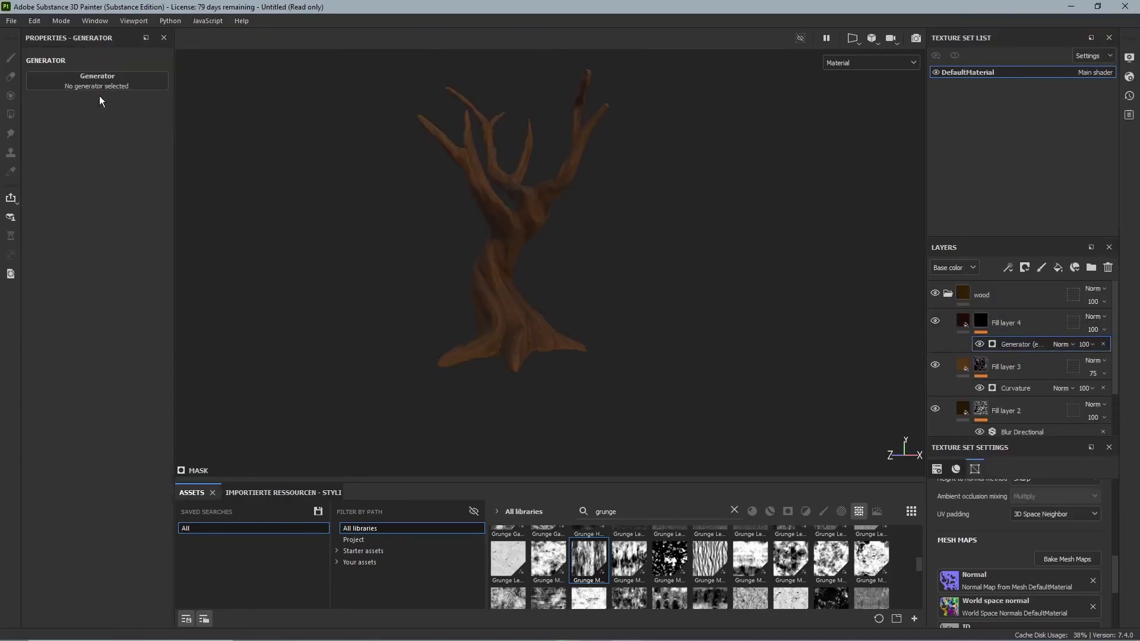
click(100, 84)
click(116, 157)
scroll(491, 346, up, 5)
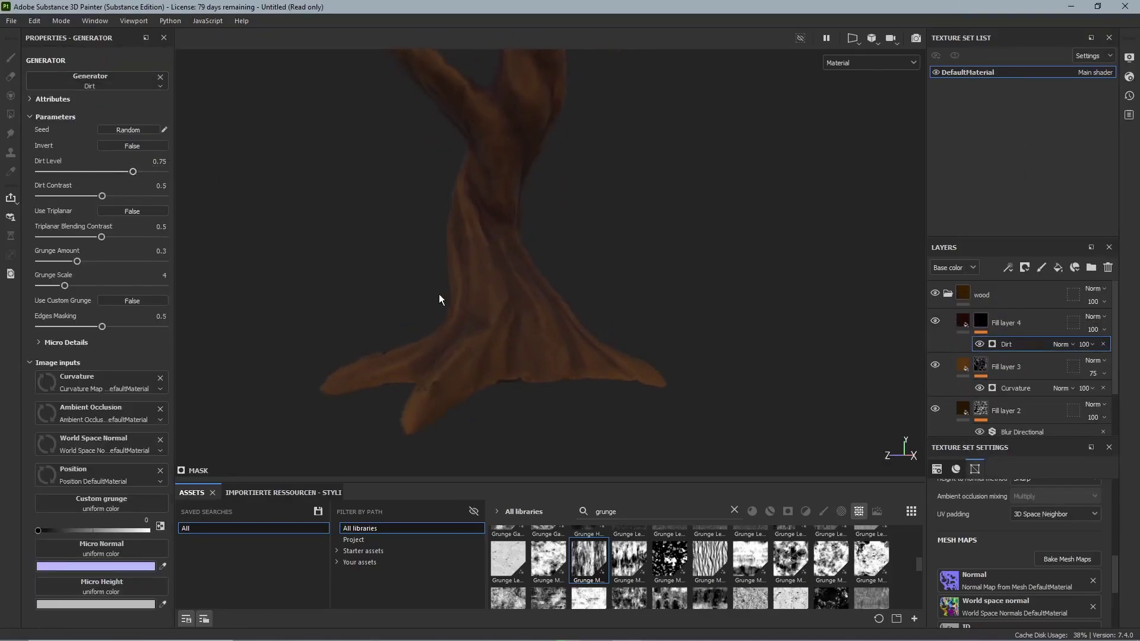
alt+drag(491, 346, 530, 423)
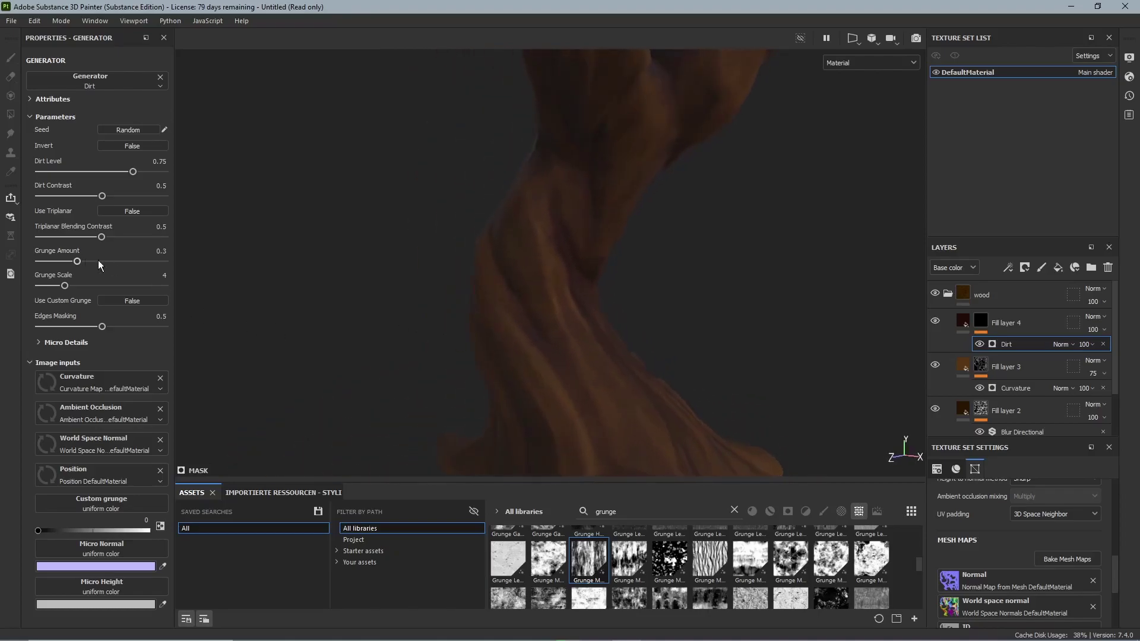
- Lower the Dirt Level of the Dirt generator masking the reddish-brown fill layer and frame the whole tree
click(48, 172)
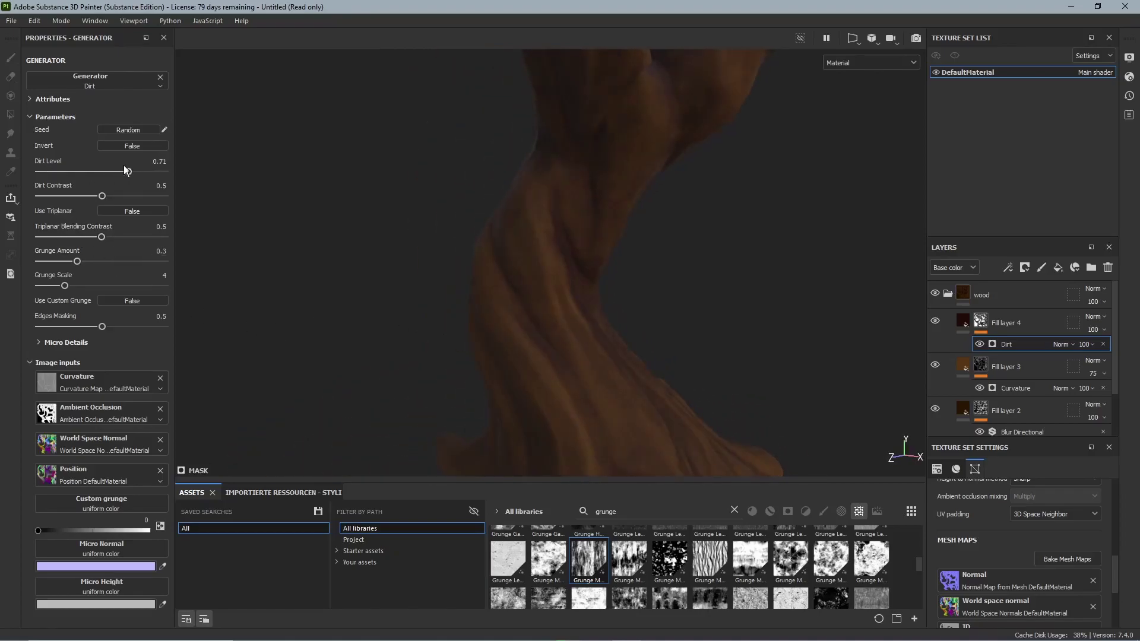
drag(119, 171, 91, 172)
key(f)
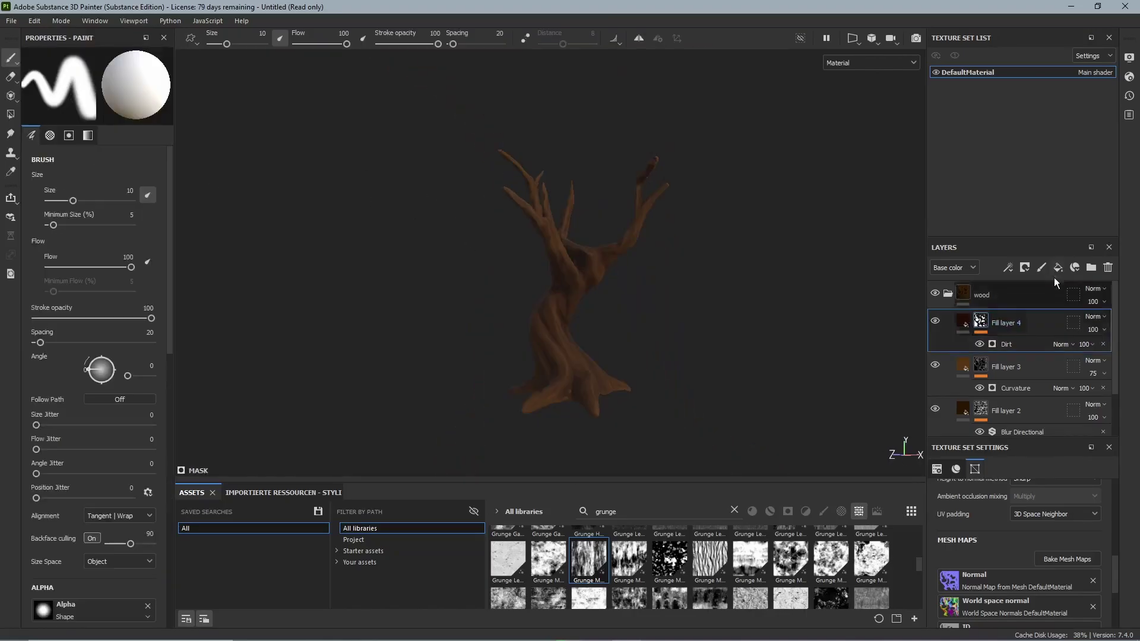
- Add a fifth, color-only fill layer with its base color sampled from the third fill layer, and give it a black mask
click(1058, 267)
drag(158, 360, 963, 392)
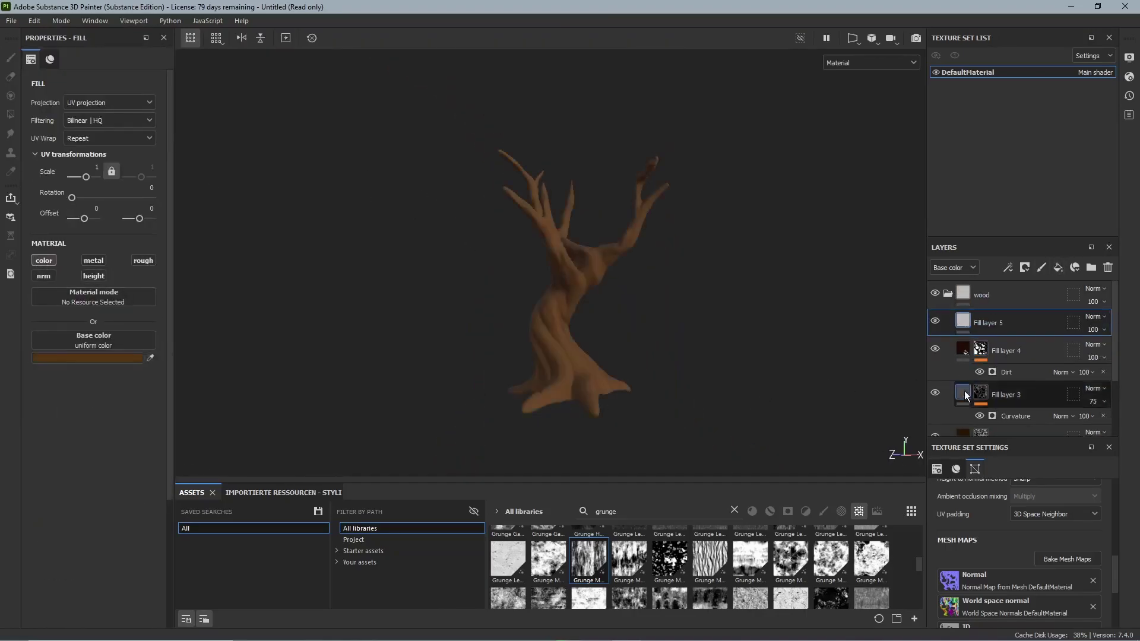
right_click(1024, 322)
click(1020, 24)
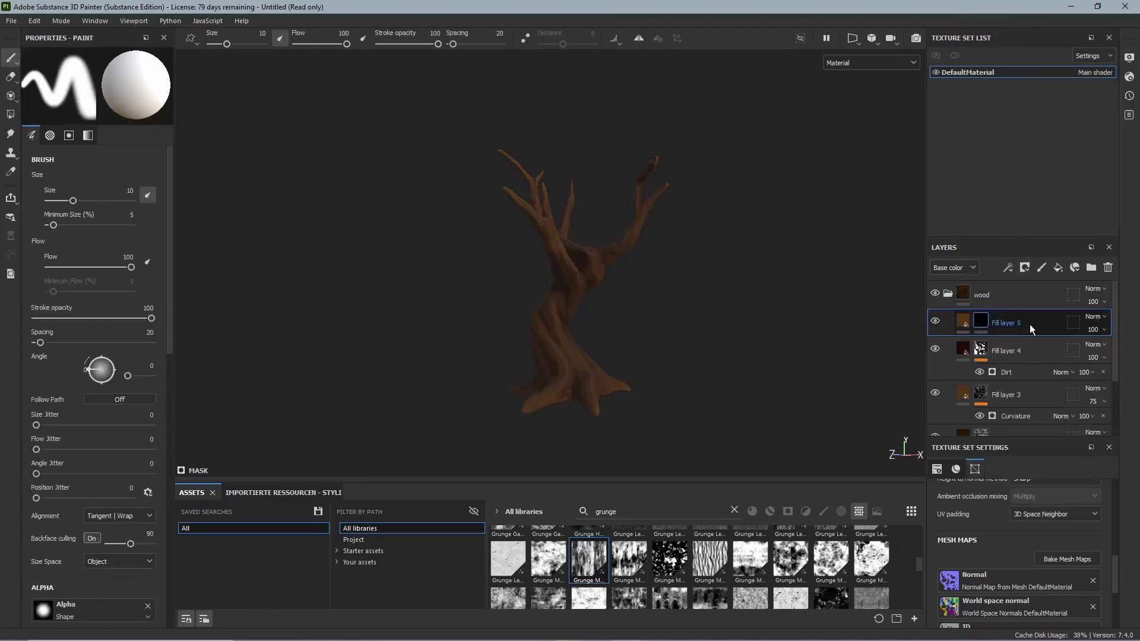
- Add a Position generator to the fifth fill layer's mask and lower its Global Balance to about 0.39
right_click(1030, 325)
click(1032, 423)
click(112, 81)
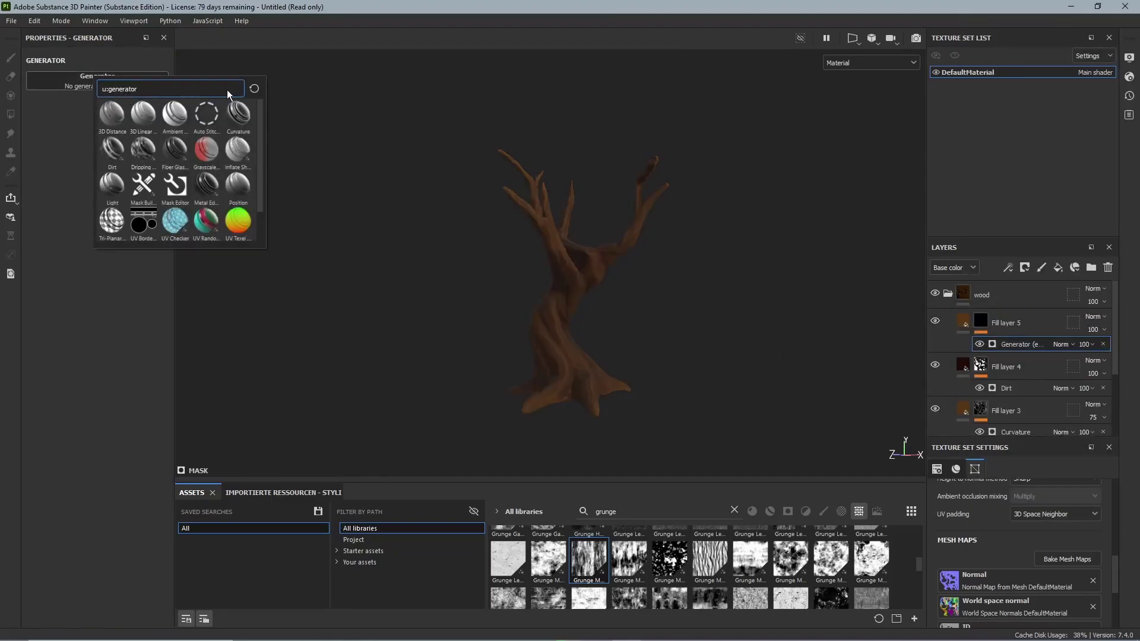
click(240, 184)
alt+right_drag(356, 228, 470, 311)
mouse_move(102, 180)
mouse_down()
mouse_move(62, 185)
mouse_move(88, 180)
mouse_up()
- Set the fifth fill layer's opacity to 50 and its Position generator's Global Balance to about 0.46
click(1102, 331)
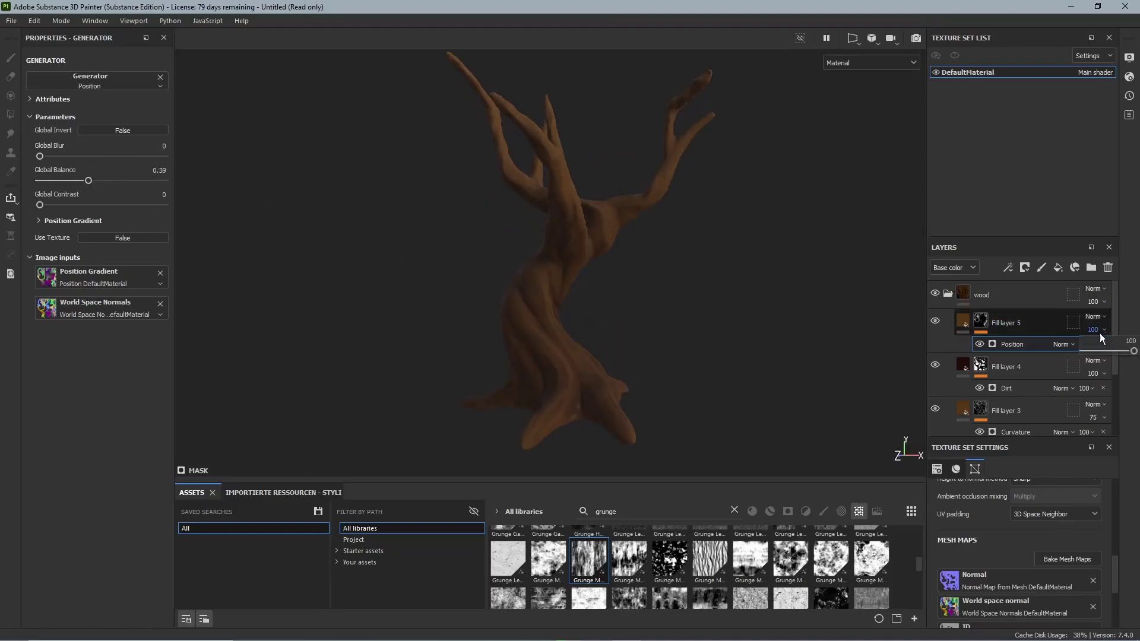
text(50)
key(Return)
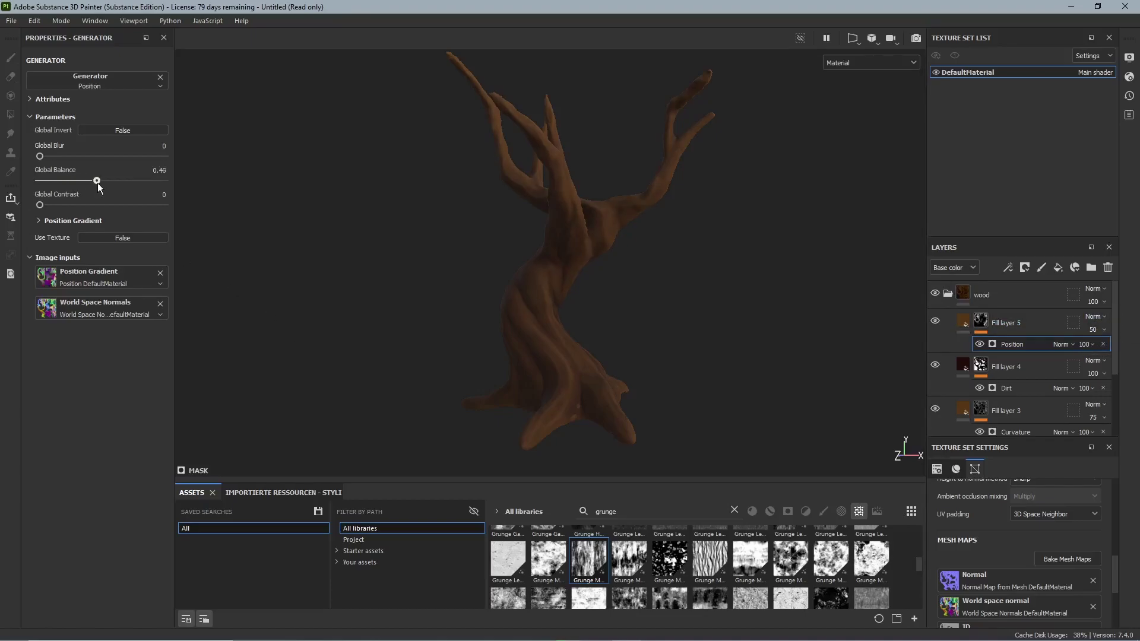
mouse_move(333, 221)
alt+mouse_down()
mouse_move(535, 280)
mouse_move(491, 295)
alt+mouse_up()
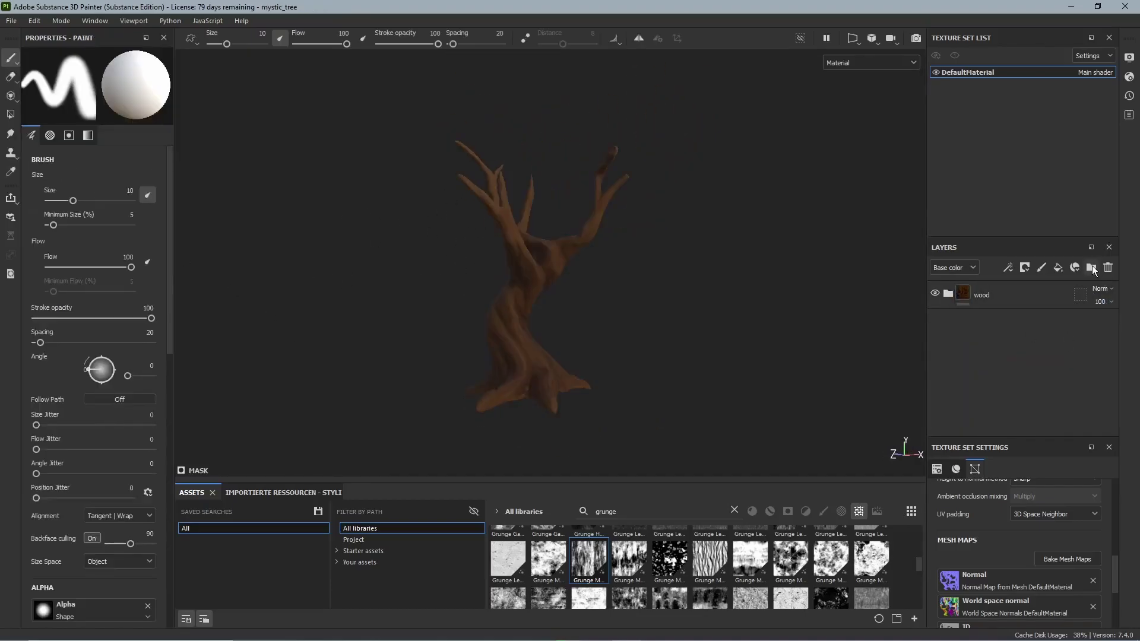
- Create a new layer folder above the wood folder and name it moss
click(1092, 267)
double_click(985, 294)
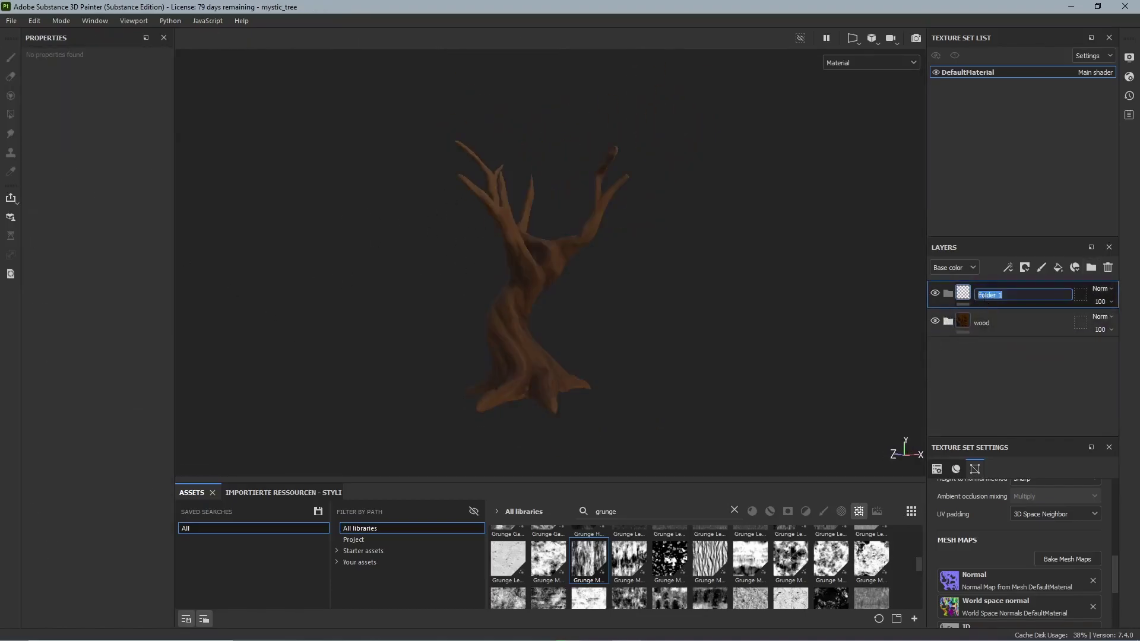
text(moss)
key(Return)
- Add a color-only fill layer in the moss folder and set its base color to dark green, 102500
alt+drag(621, 262, 659, 265)
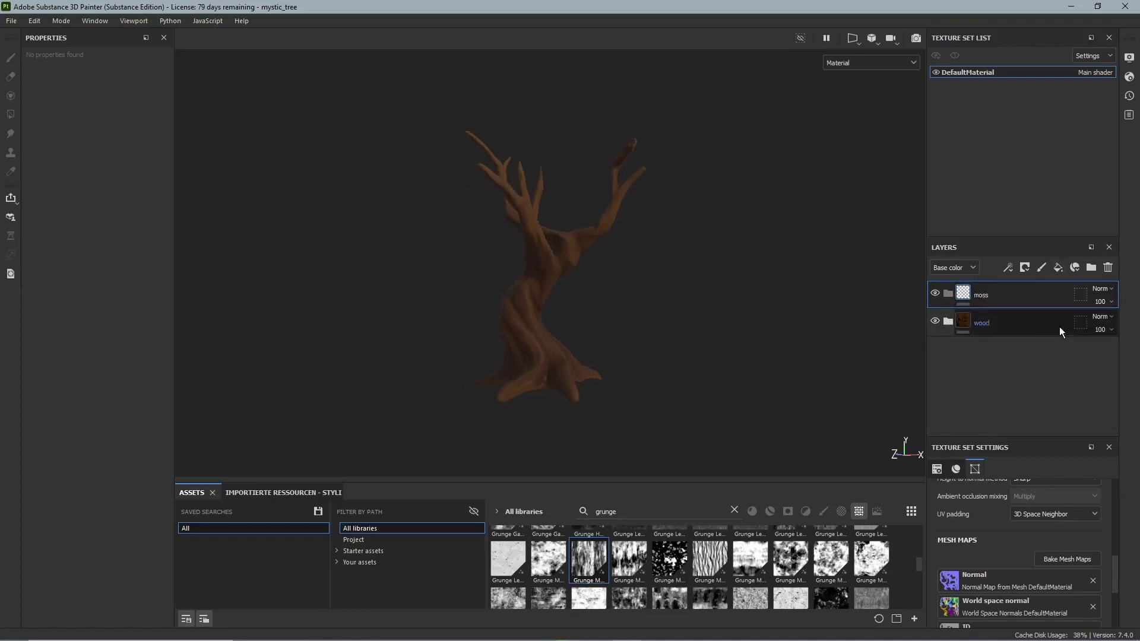
click(1056, 270)
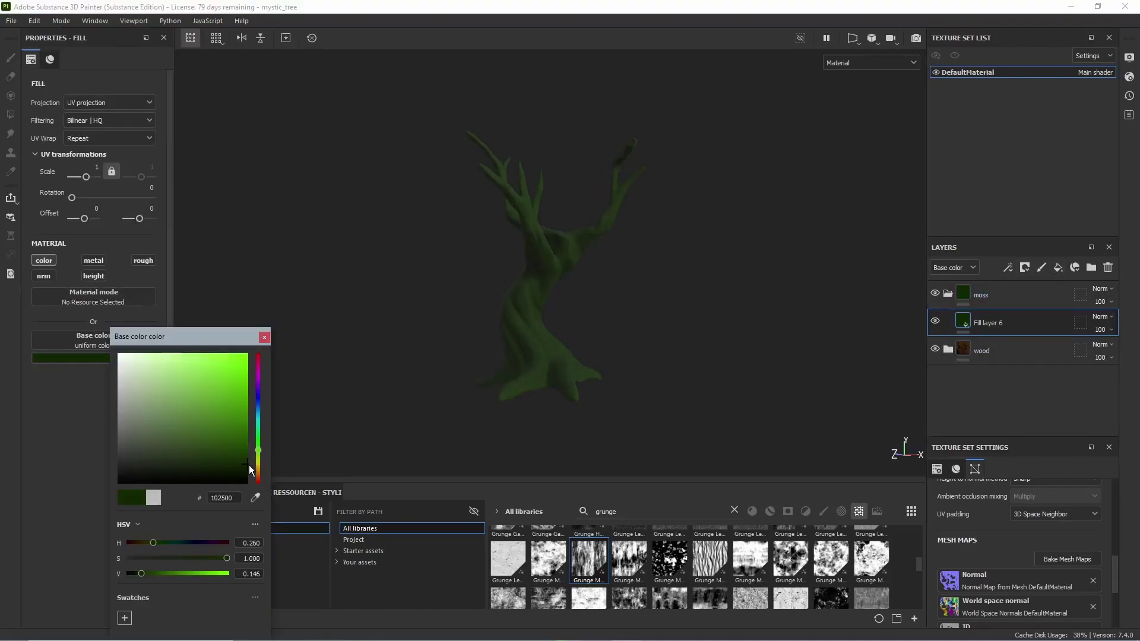
click(263, 336)
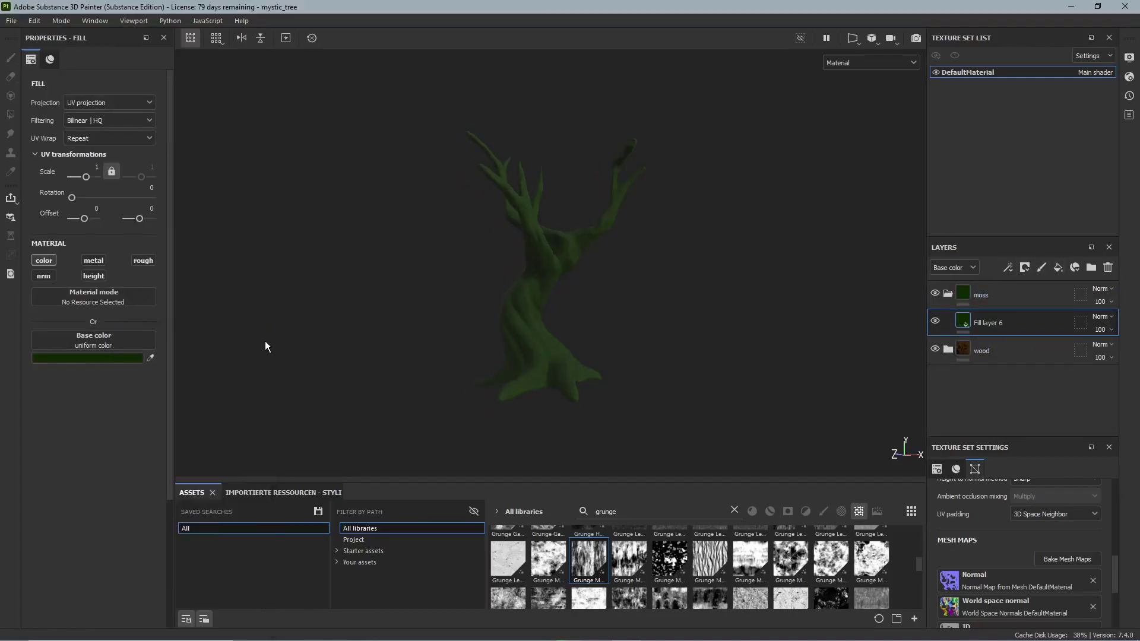
- Mask the green fill layer with an inverted Position generator at Global Balance 0.96 and set the layer's opacity to 75
right_click(1031, 322)
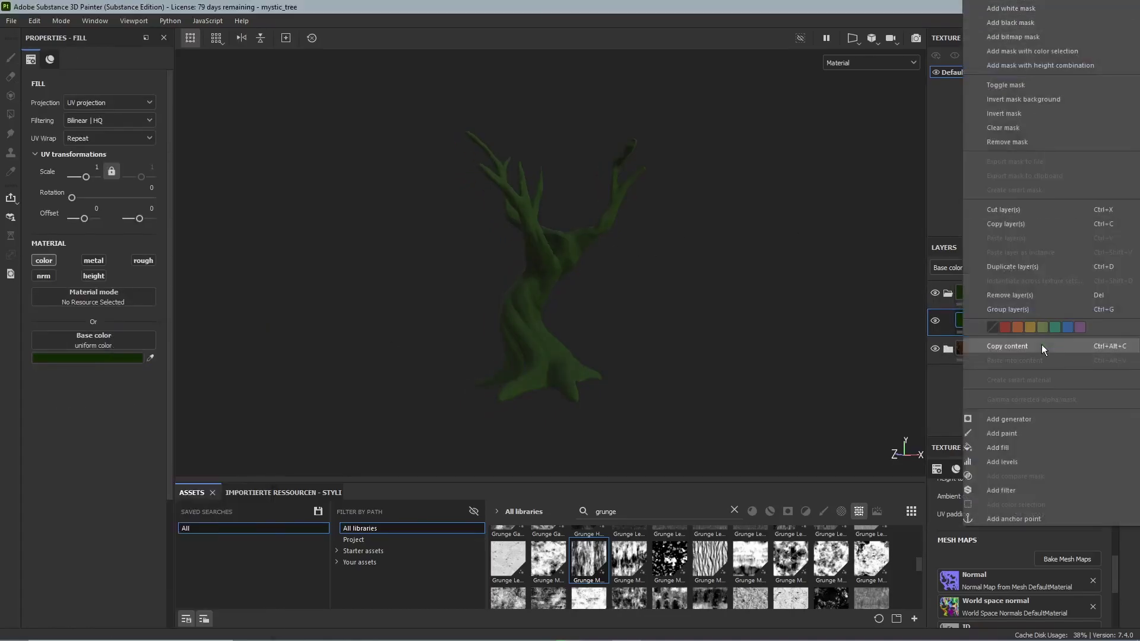
click(1014, 419)
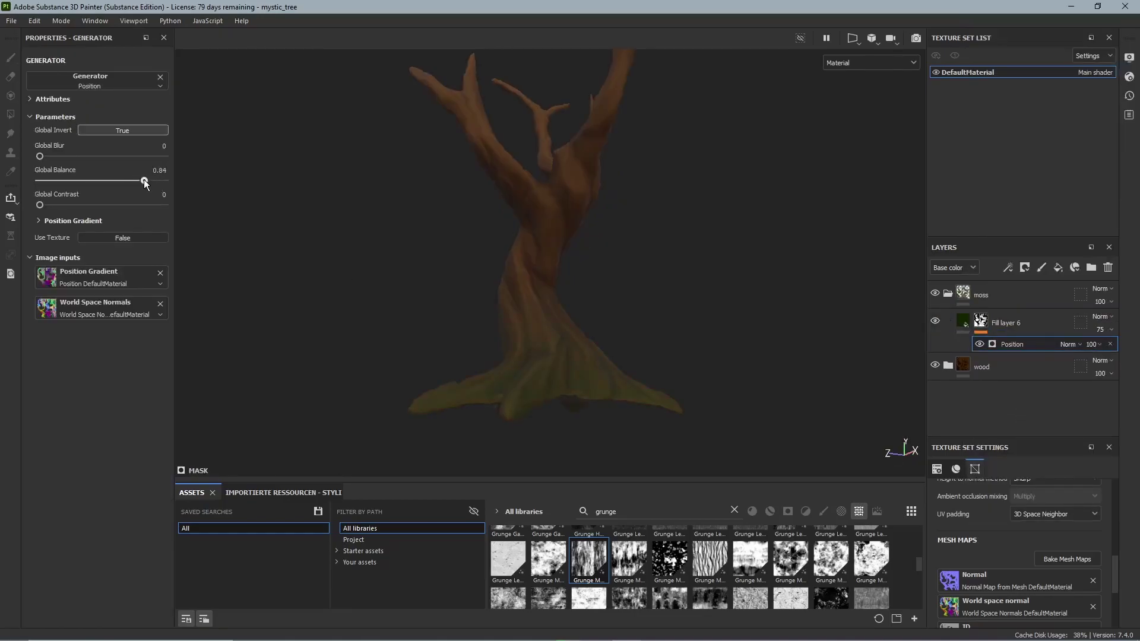
alt+drag(537, 246, 614, 252)
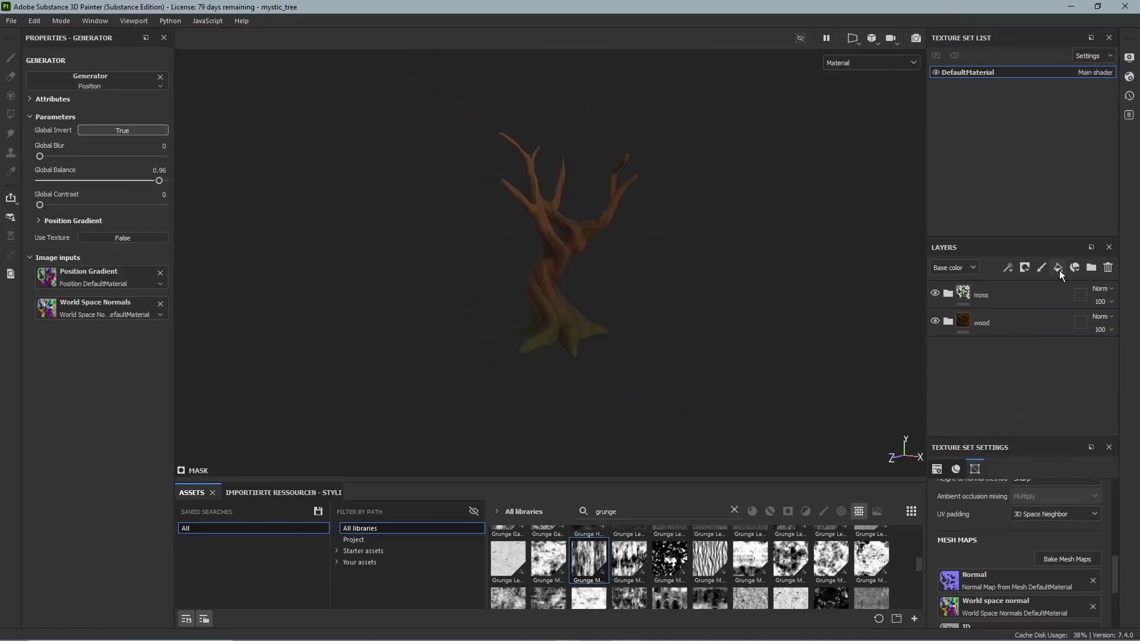
- Add a new fill layer above the moss folder and keep only its color channel active
click(1059, 270)
drag(1013, 323, 1003, 287)
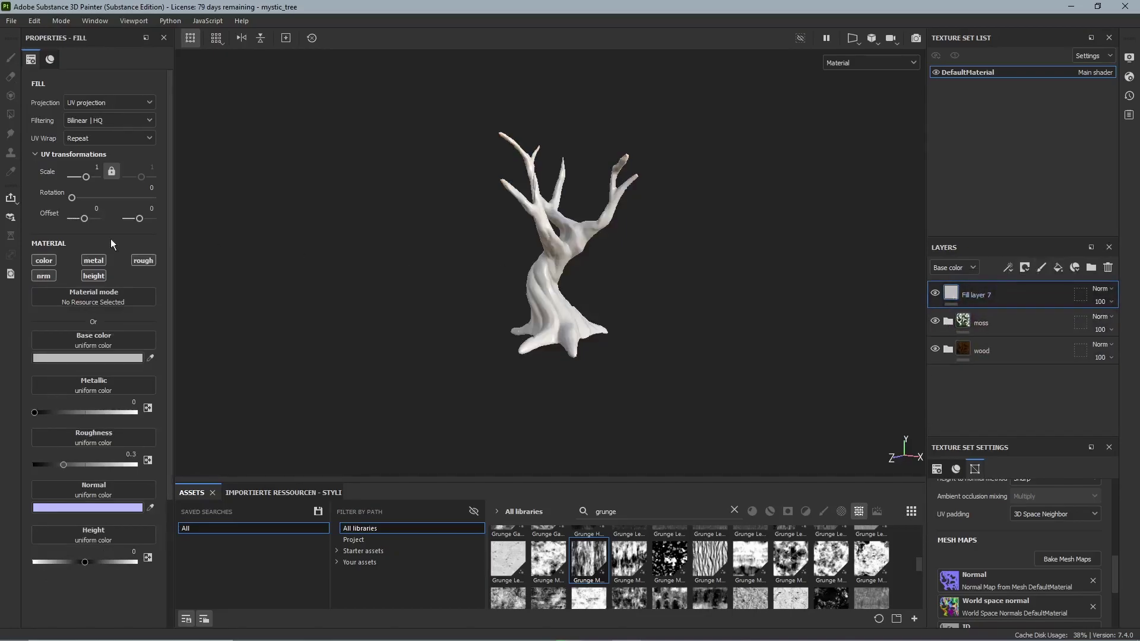
click(40, 261)
- Add a Baked Lighting Stylized filter to the topmost fill layer
right_click(1021, 295)
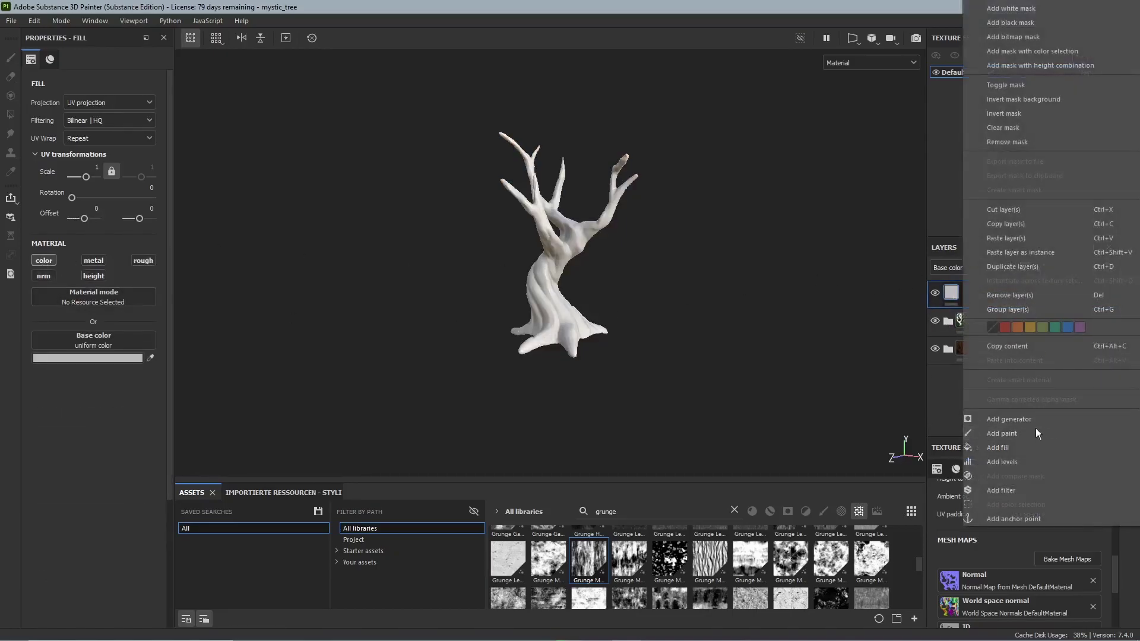
click(1020, 491)
click(105, 98)
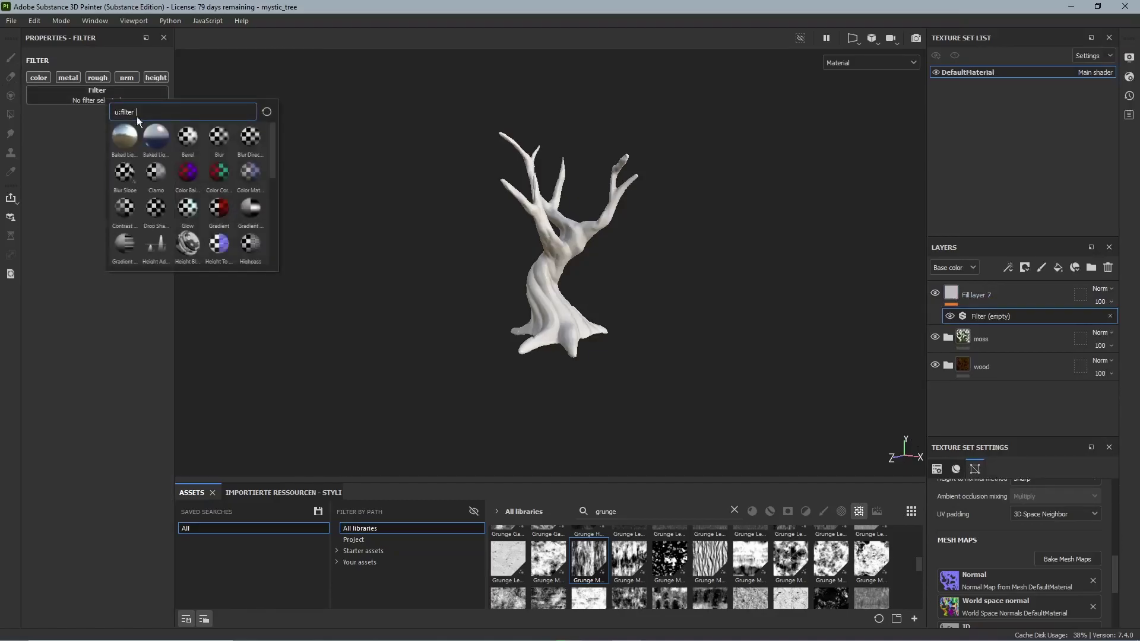
click(155, 136)
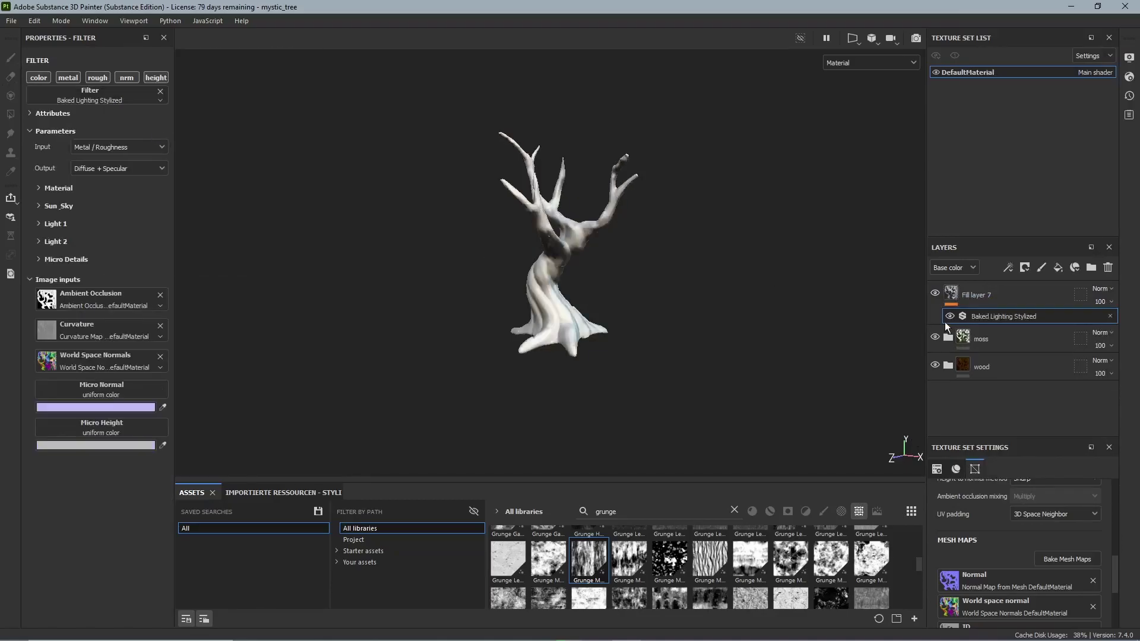
- Set the baked lighting layer's blending mode to Soft light and its opacity to 50
click(1102, 288)
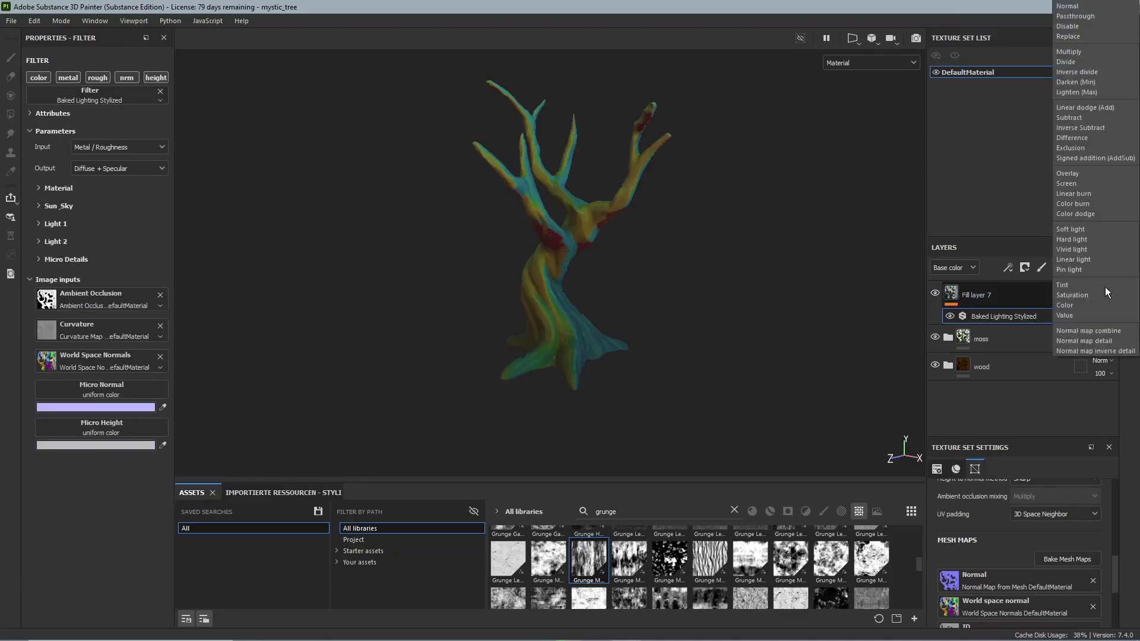
click(1081, 230)
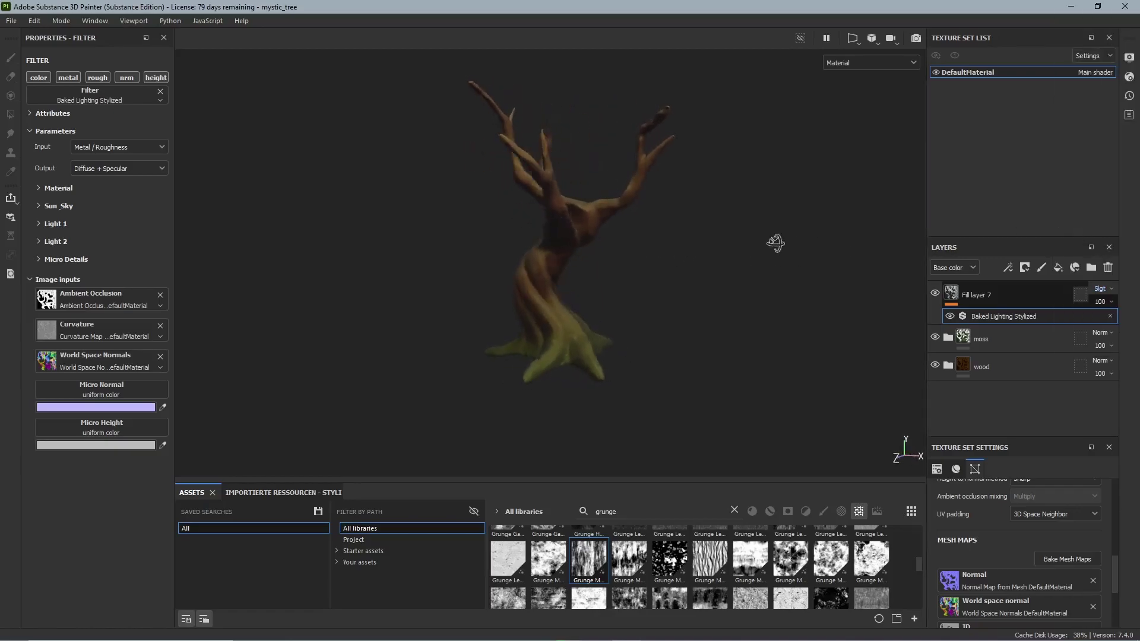
click(1105, 301)
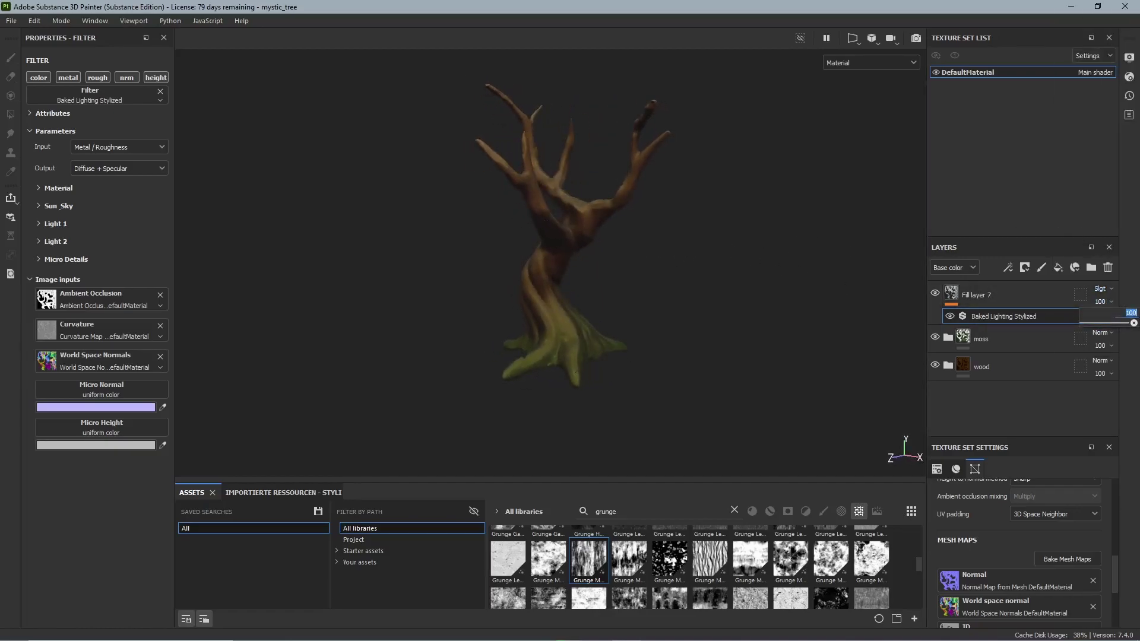
text(50)
key(Return)
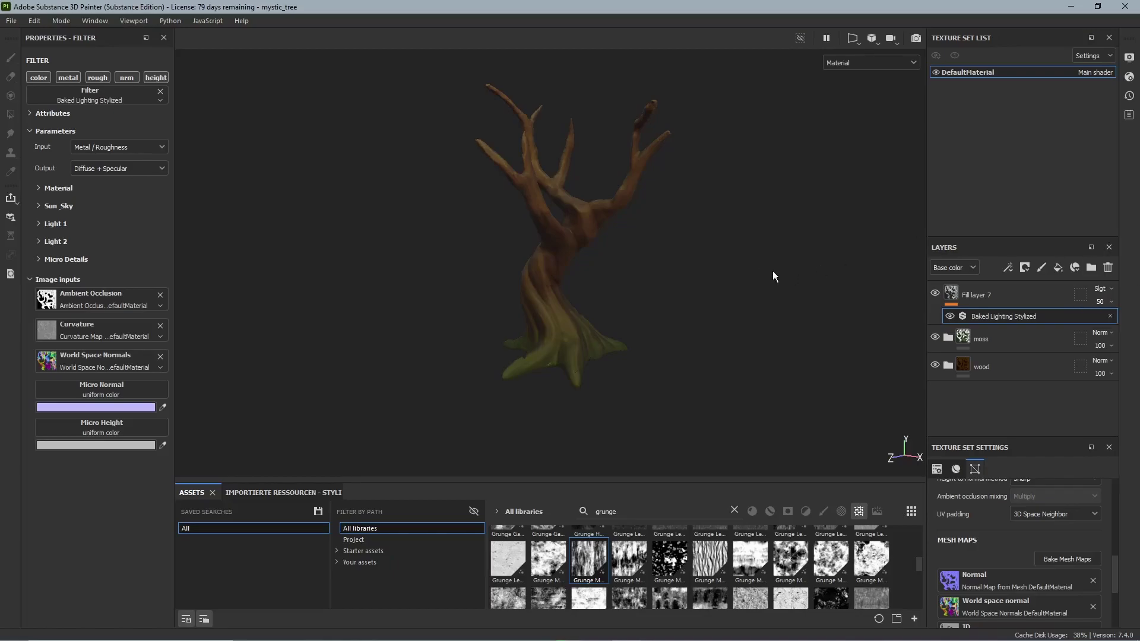
- Compare the tree with the baked lighting layer hidden and shown, and inspect it from several angles
click(935, 291)
click(936, 291)
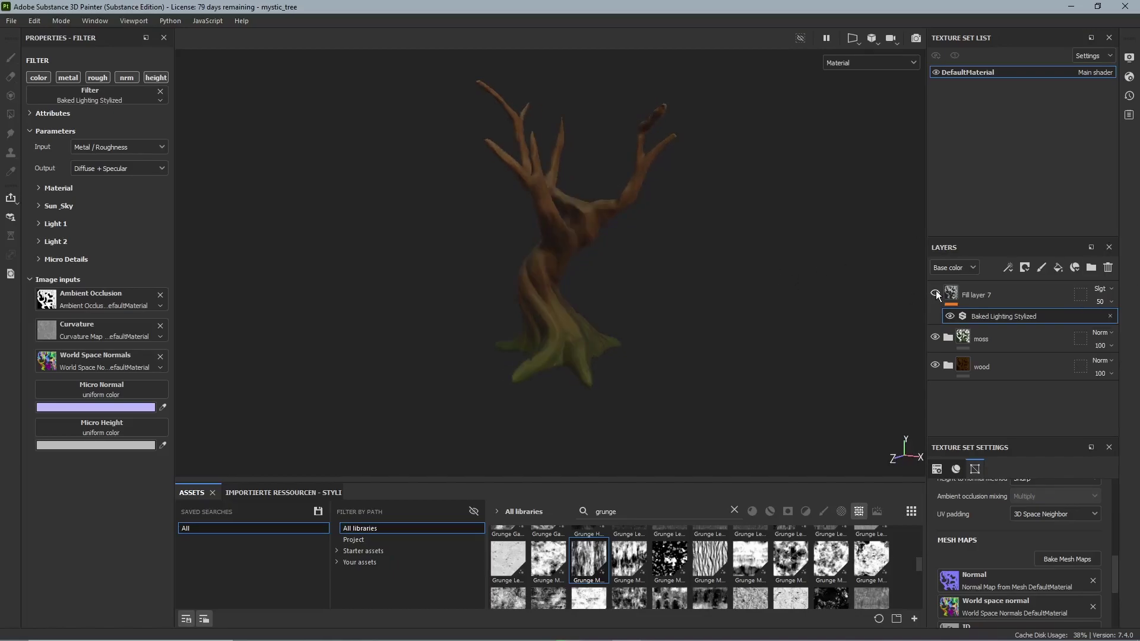
click(936, 291)
click(936, 291)
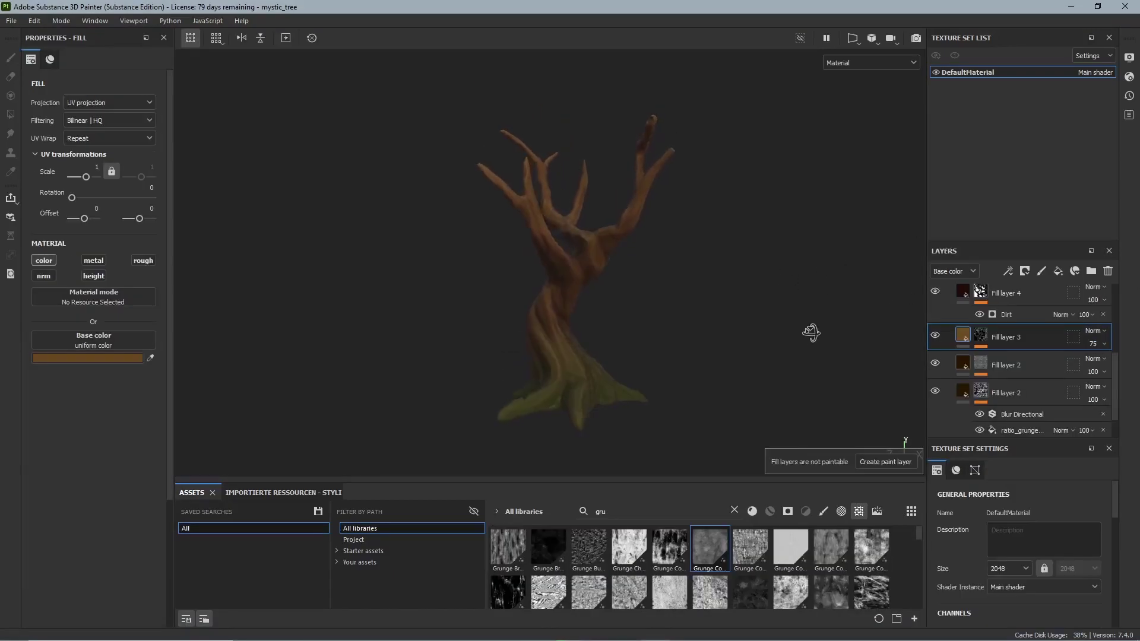
alt+drag(811, 333, 709, 325)
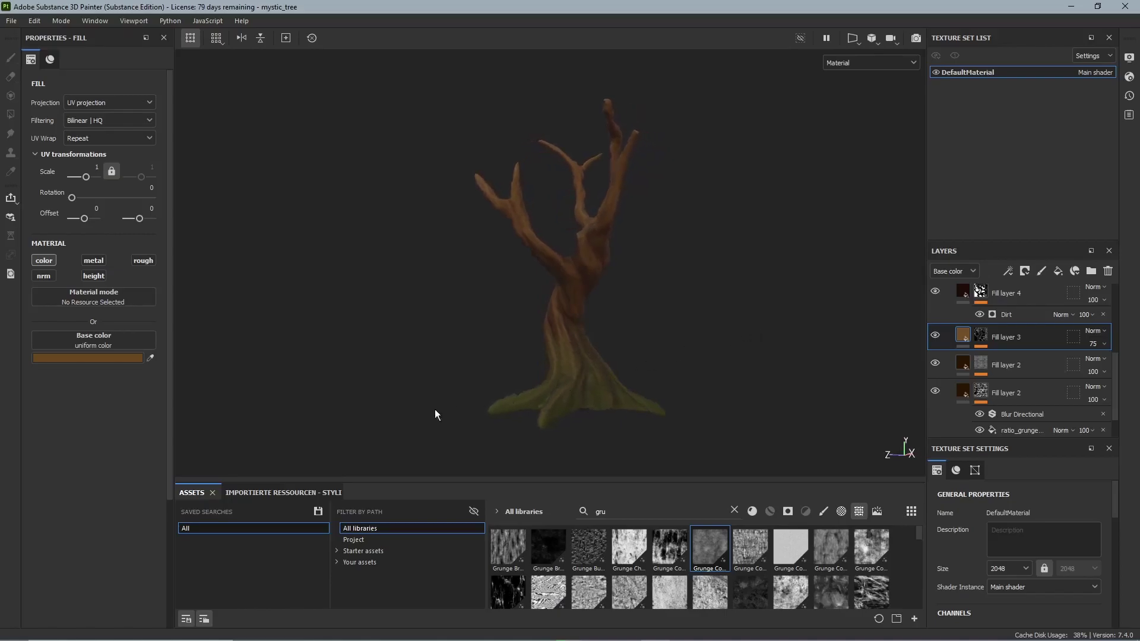
alt+drag(354, 443, 407, 445)
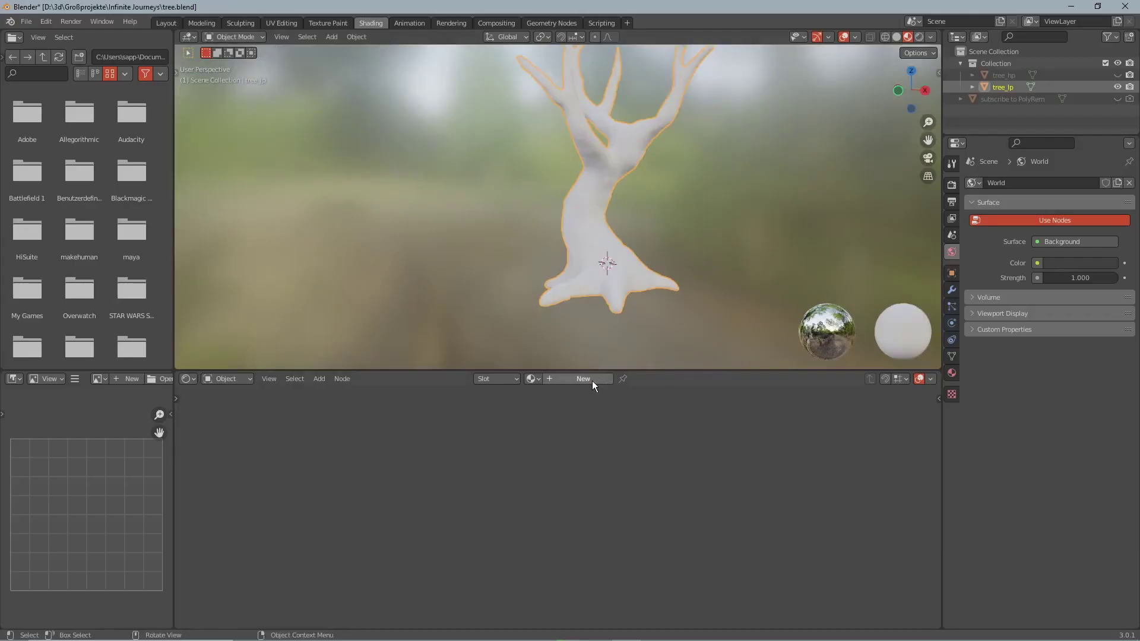
- In Blender, create a material for tree_lp and connect the DefaultMaterial_Base_color.png texture to the Principled BSDF's Base Color
shift+middle_drag(627, 280, 622, 306)
drag(524, 443, 365, 442)
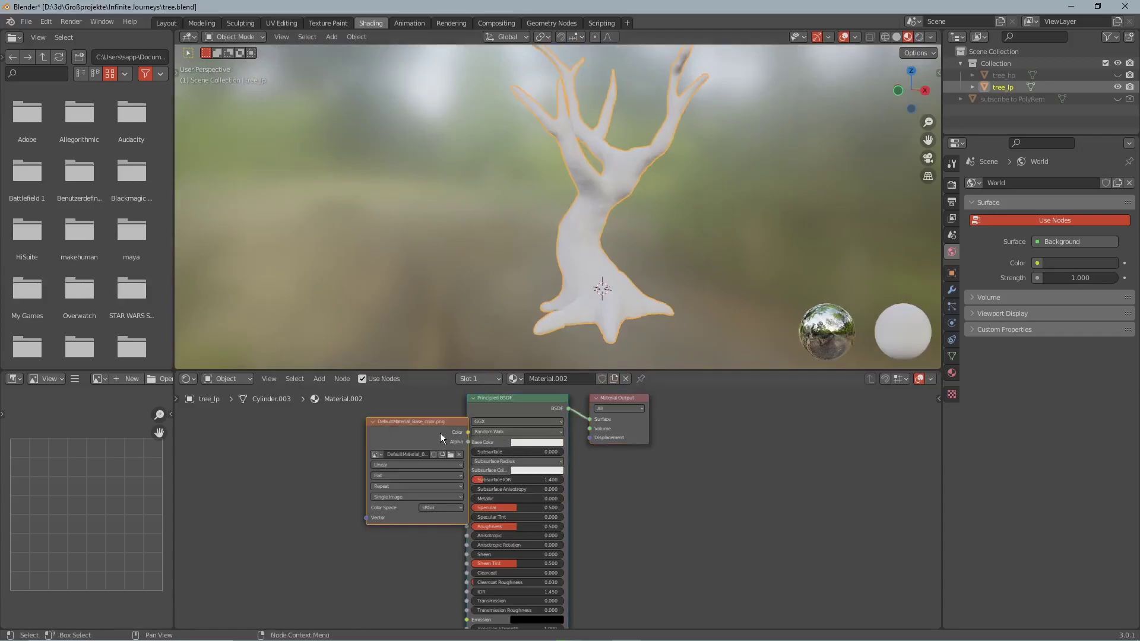
drag(445, 431, 467, 442)
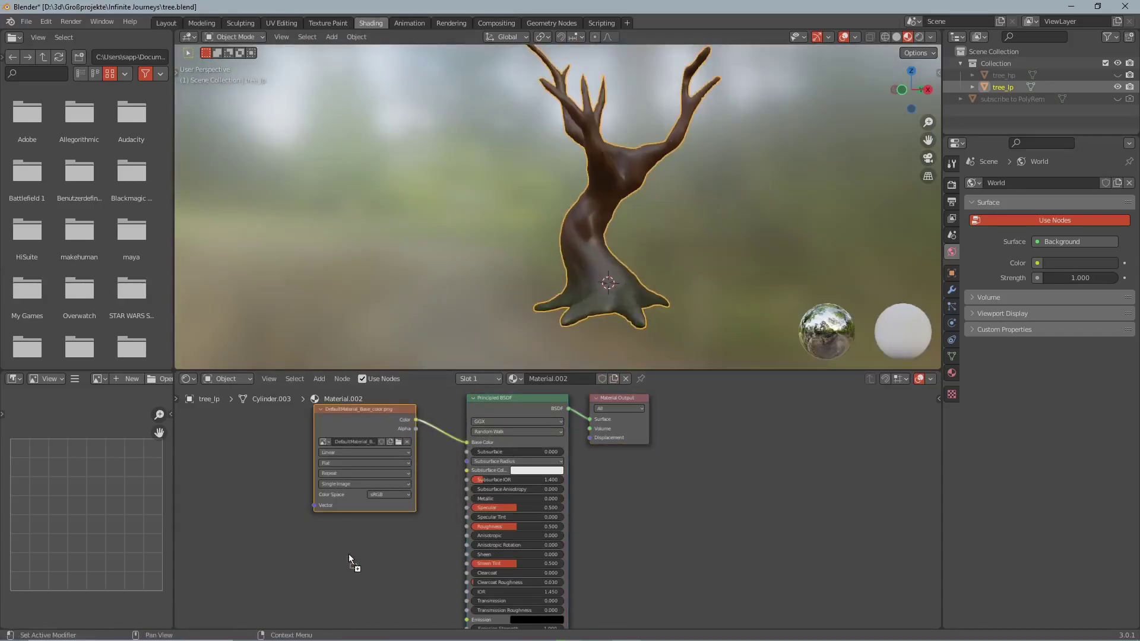
- Add the DefaultMaterial_Roughness.png texture, connect it to the shader's Roughness input and set its color space to Non-Color
drag(349, 564, 468, 526)
scroll(428, 537, down, 3)
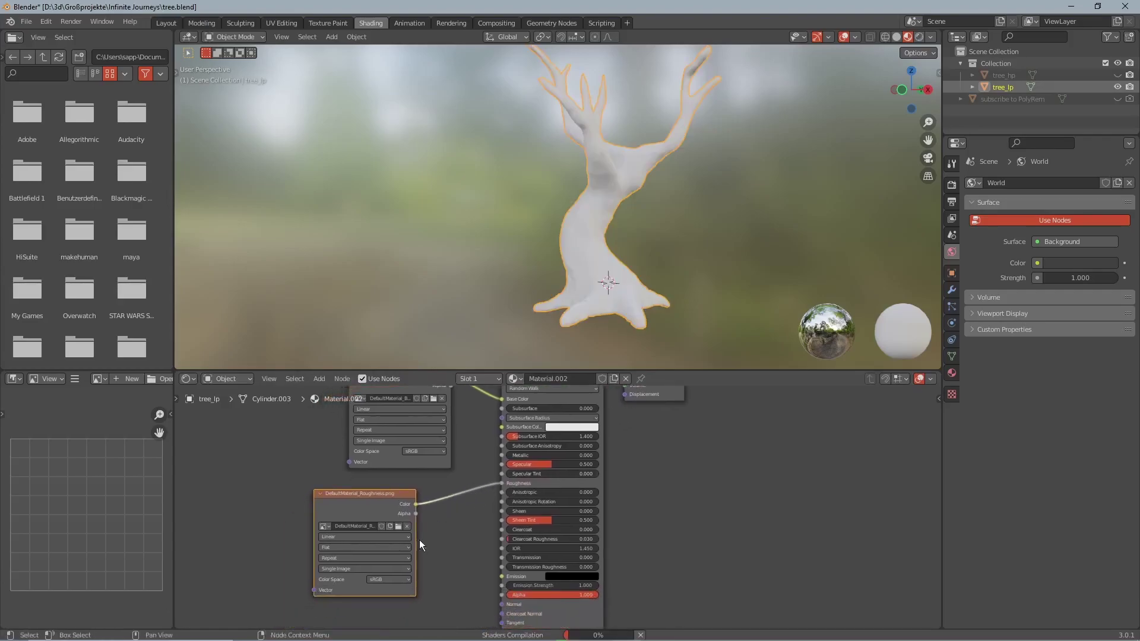
click(399, 580)
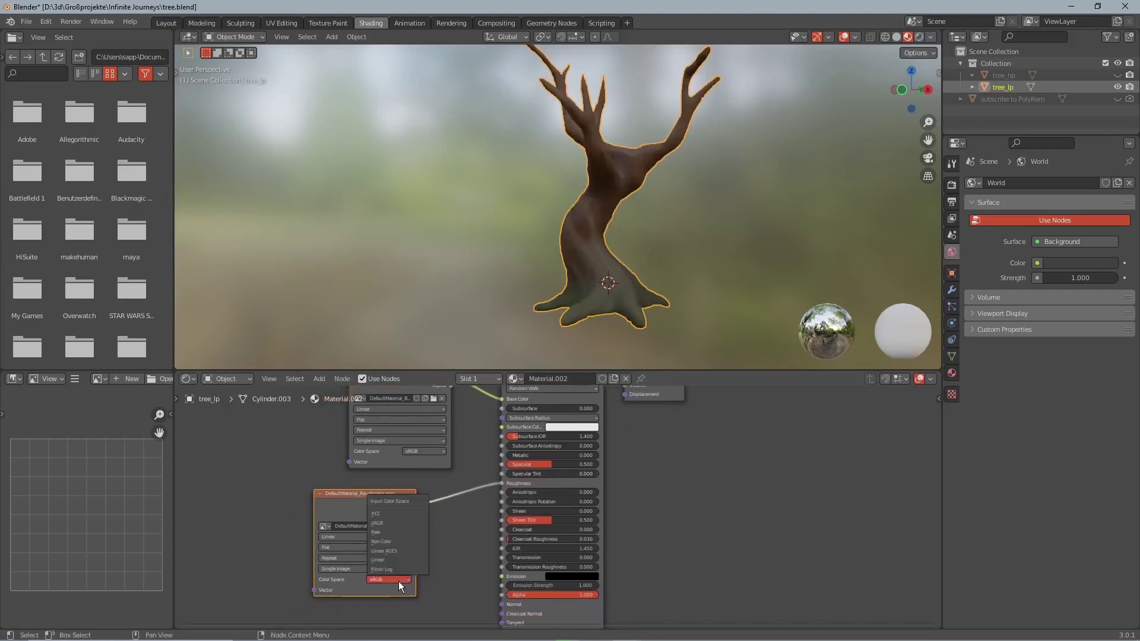
click(380, 541)
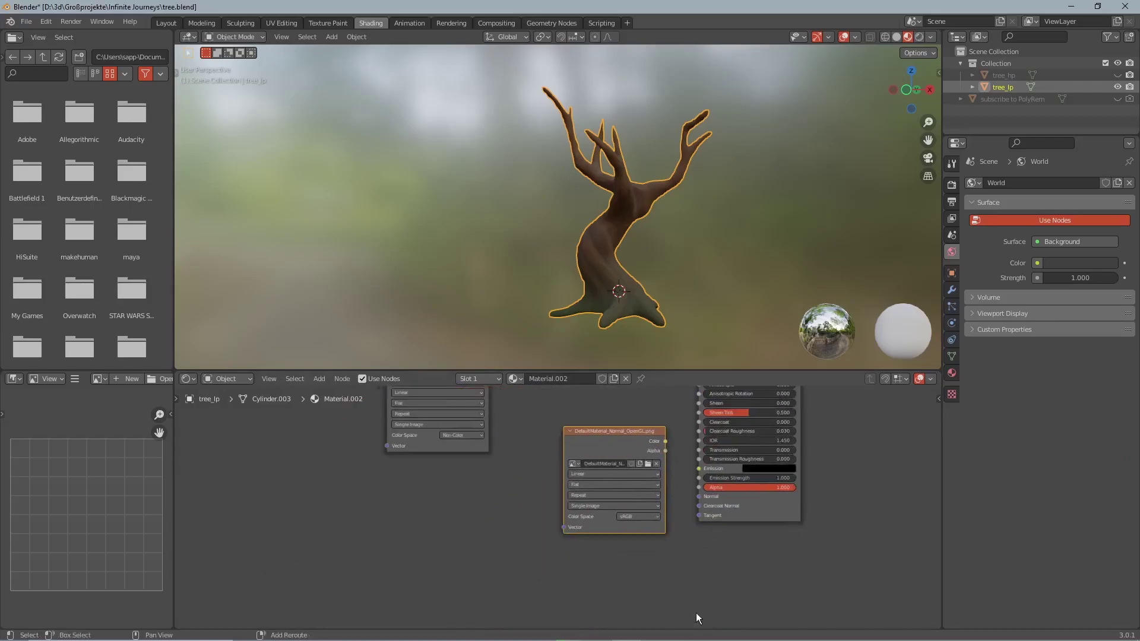
- Reposition the DefaultMaterial_Normal_OpenGL.png texture node and add a Normal Map node between it and the shader
drag(623, 432, 477, 482)
key(shift+a)
click(580, 489)
text(no)
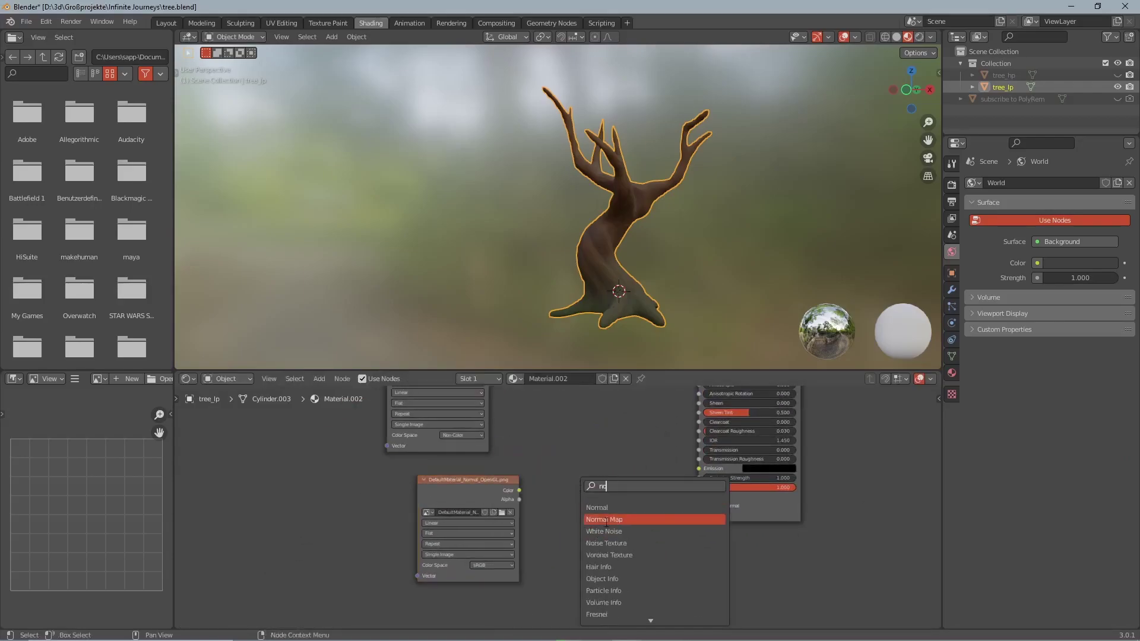
click(598, 518)
click(583, 493)
- Set the normal texture's color space to Non-Color and connect it through the Normal Map node to the shader's Normal input
click(492, 565)
drag(519, 490, 567, 522)
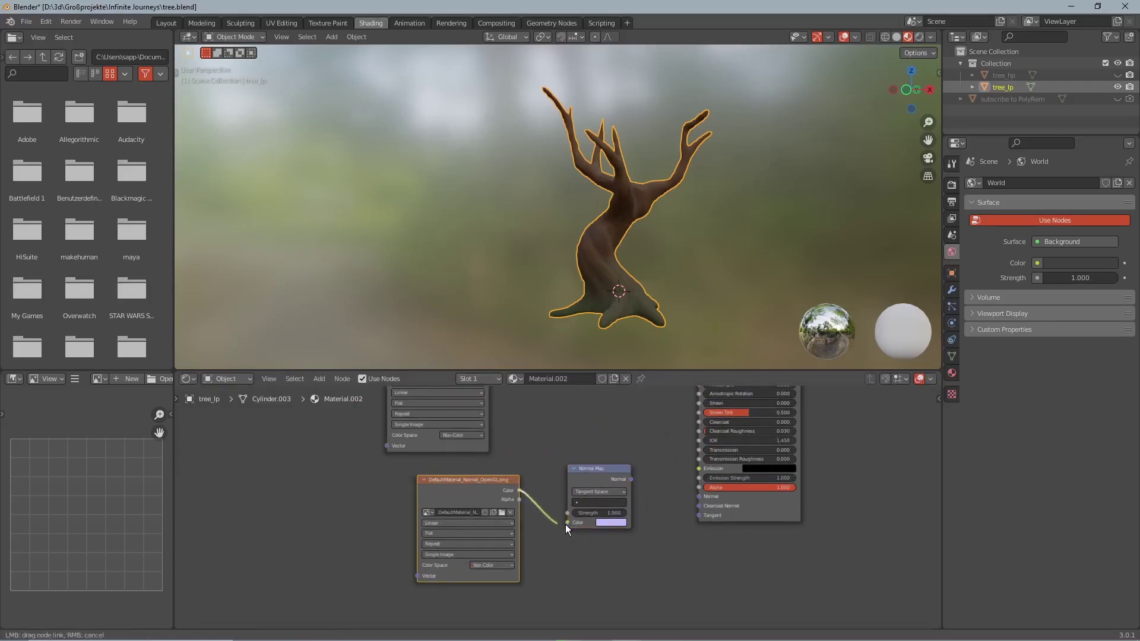
drag(630, 479, 701, 495)
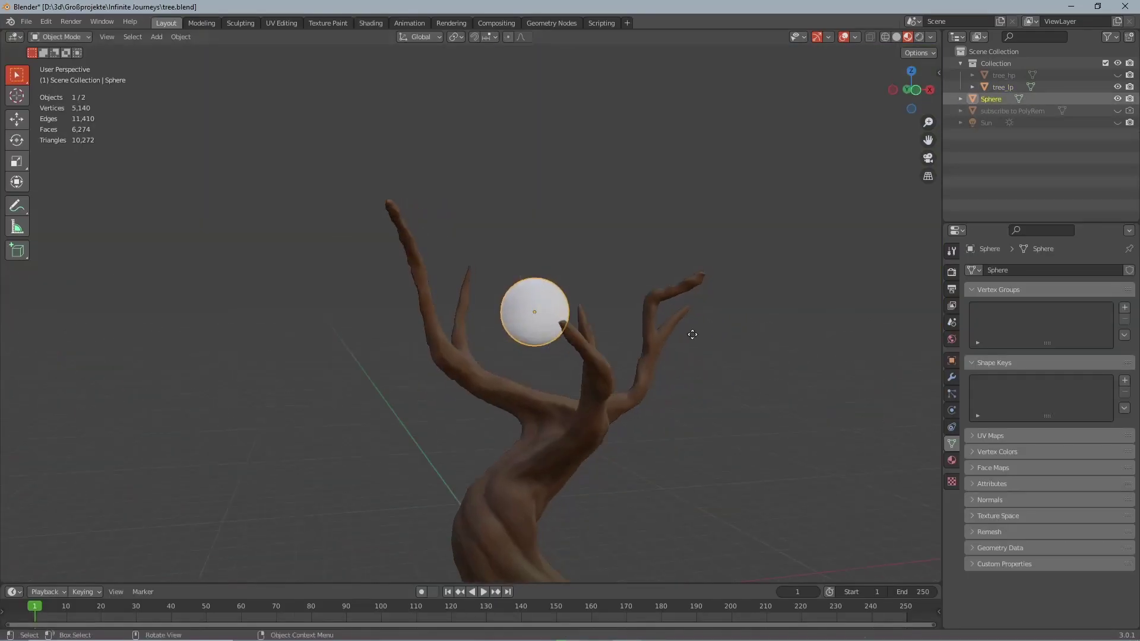
- Scale the sphere by about 2.33 and enlarge it further over the branches to rough crown size
key(s)
click(816, 250)
key(KP_1)
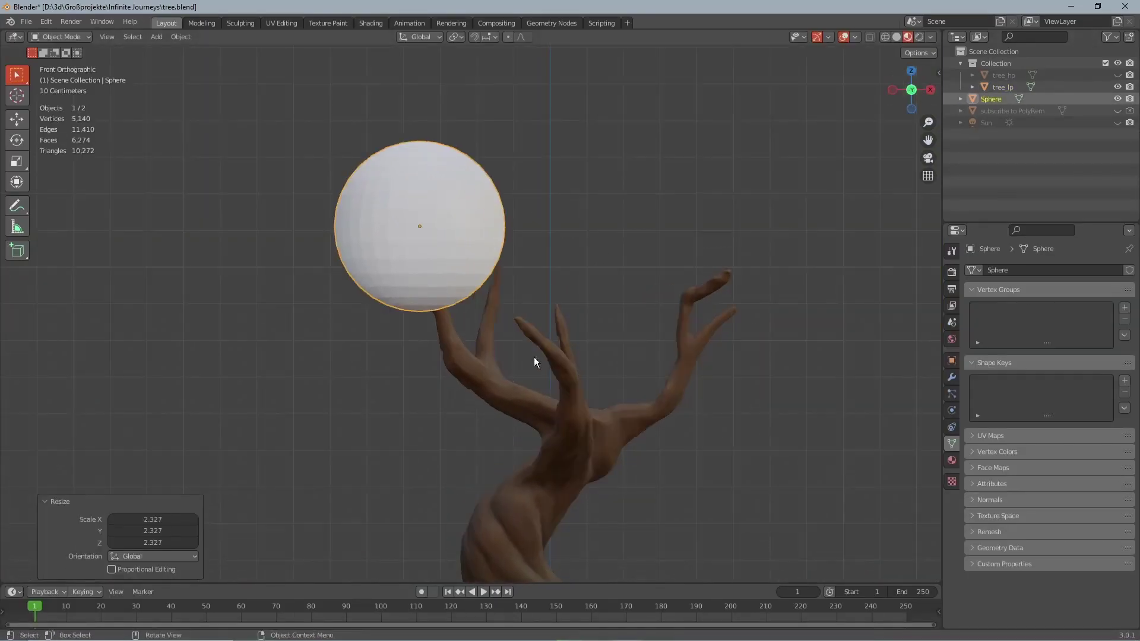
key(s)
click(581, 415)
- Pull the sphere's vertices outward over the branches with proportional editing to shape a rough tree crown
key(Tab)
click(506, 37)
click(557, 224)
key(g)
scroll(623, 231, down, 15)
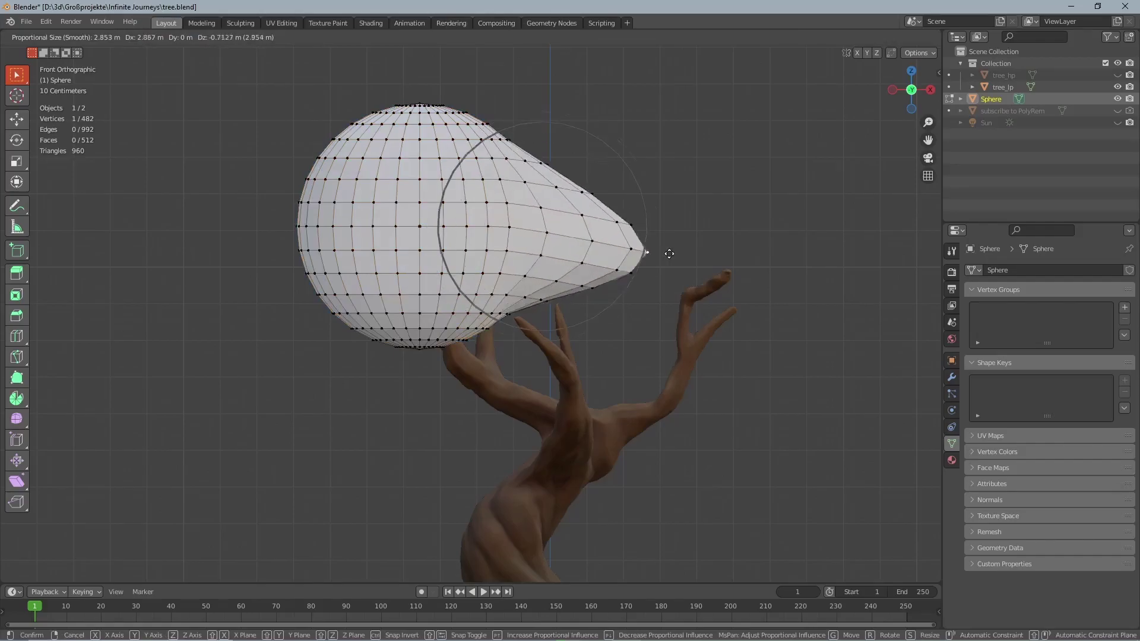
click(701, 239)
middle_drag(689, 249, 579, 228)
click(522, 351)
key(g)
click(484, 325)
middle_drag(484, 325, 523, 296)
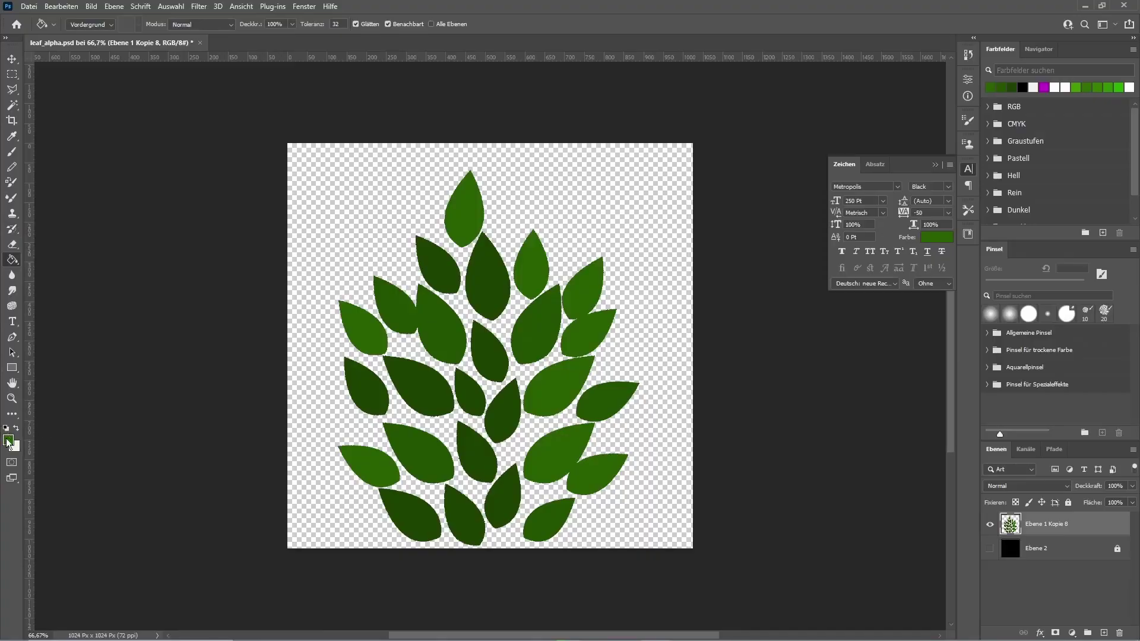
- Switch to Photoshop, set the foreground colour to very dark green (about #163300) and fill several leaves in leaf_alpha.psd
click(9, 442)
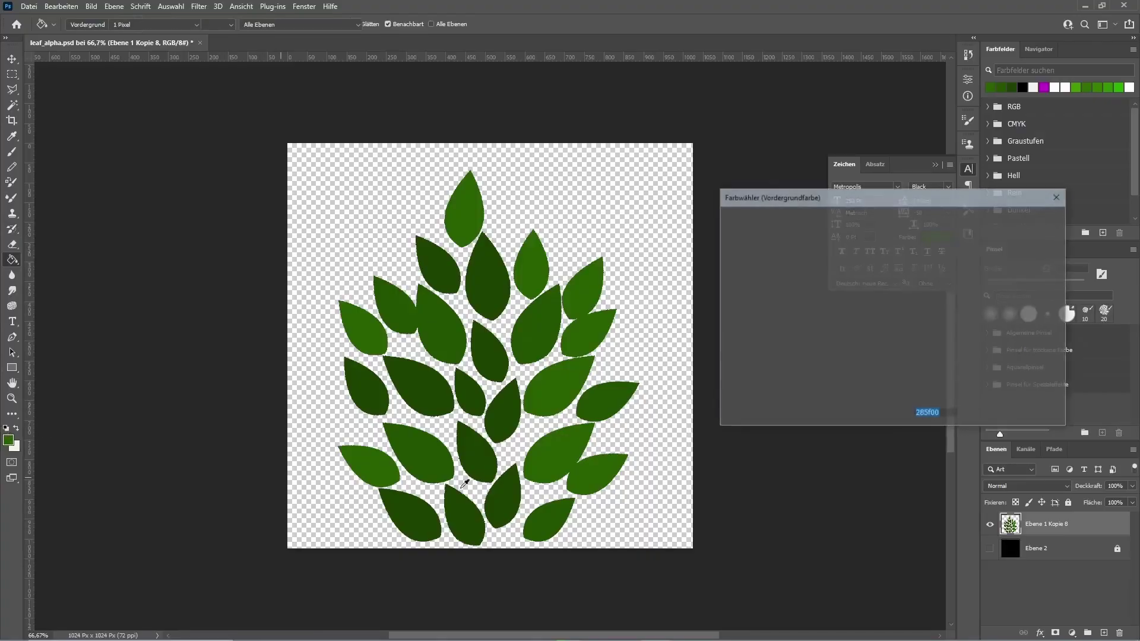
drag(874, 354, 890, 345)
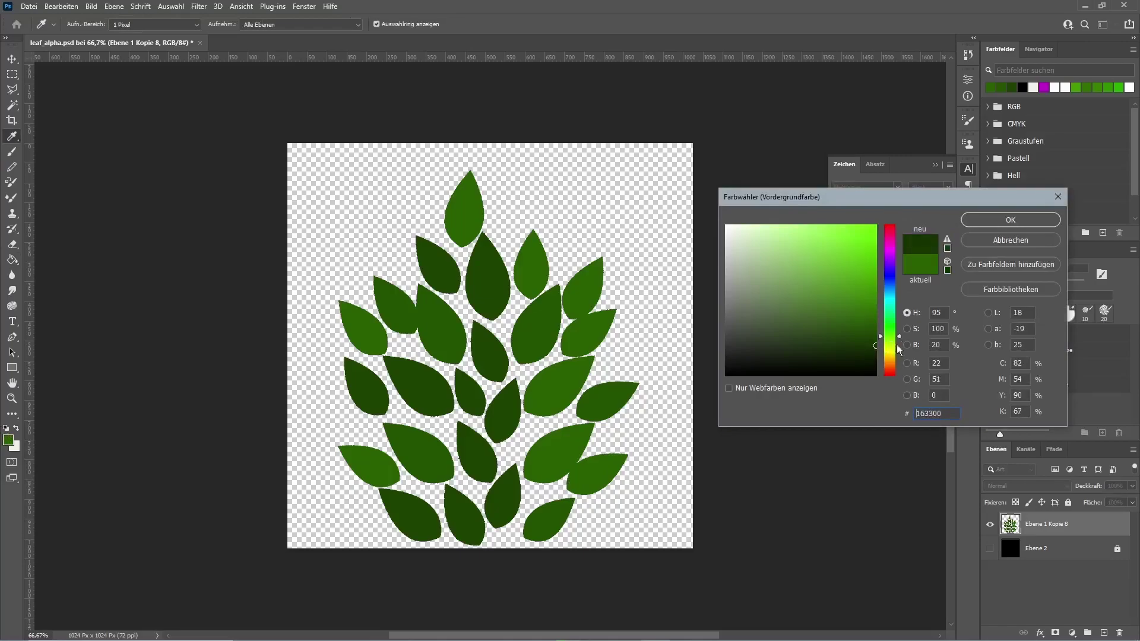
click(1011, 220)
key(g)
click(465, 513)
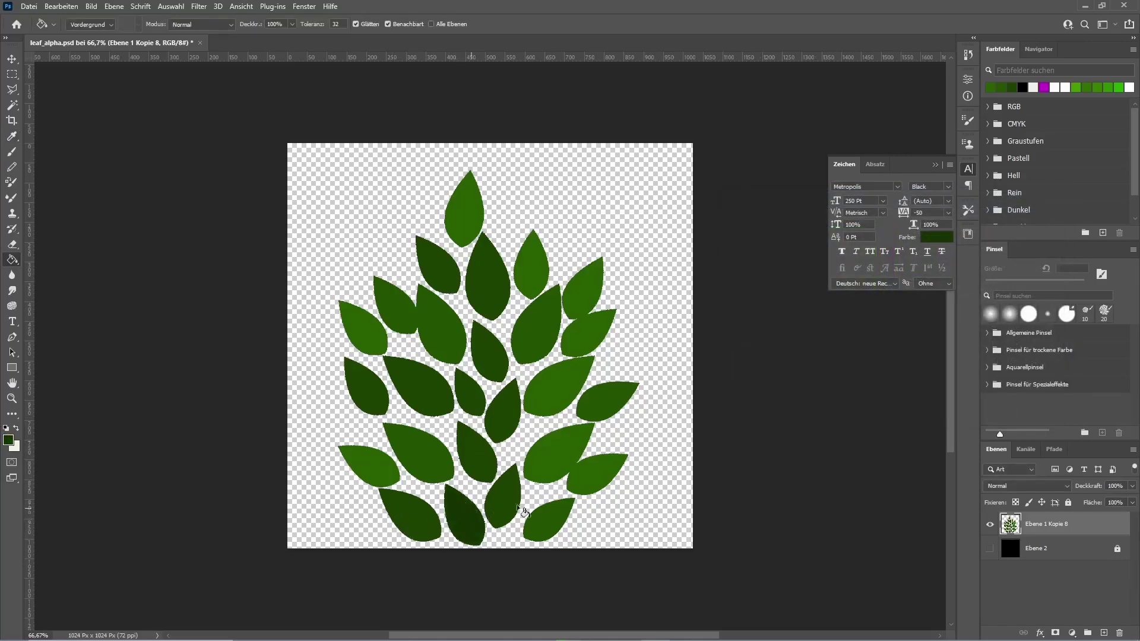
click(482, 406)
click(552, 530)
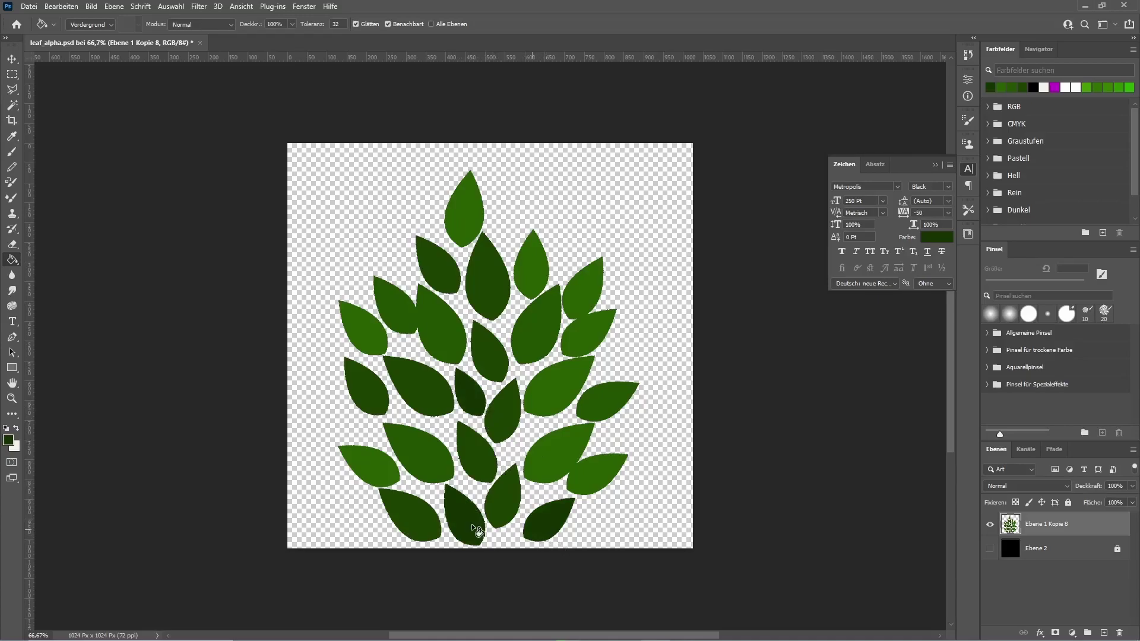
click(381, 474)
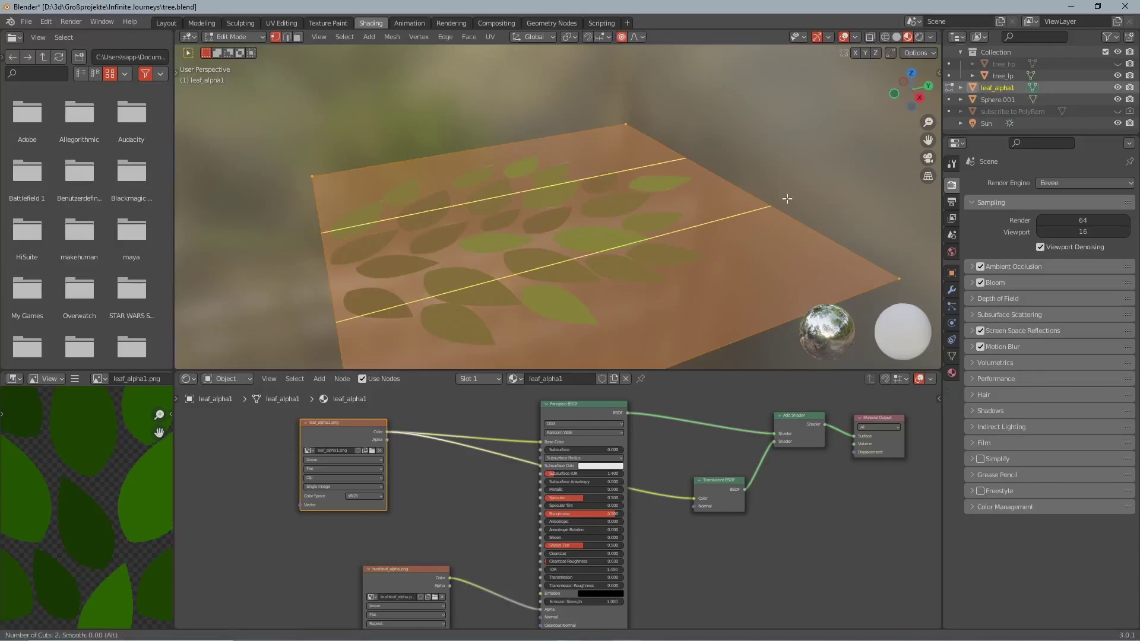
- Switch to Blender and add two evenly spaced loop cuts in each direction across the leaf_alpha1 plane
scroll(772, 207, up, 2)
click(727, 214)
right_click(727, 213)
key(ctrl+r)
scroll(683, 256, up, 1)
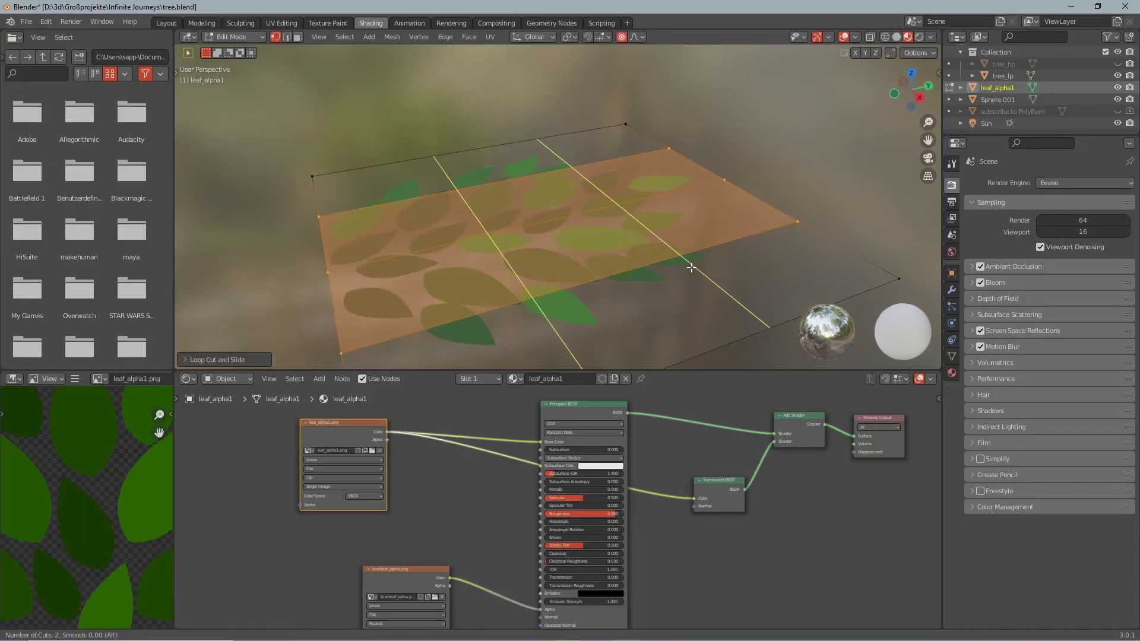
click(691, 266)
right_click(692, 266)
- Raise two inner vertices of the leaf_alpha1 plane about 0.11 m along Z with proportional editing to bend it, then leave Edit Mode
click(621, 203)
shift+click(488, 235)
key(g)
key(z)
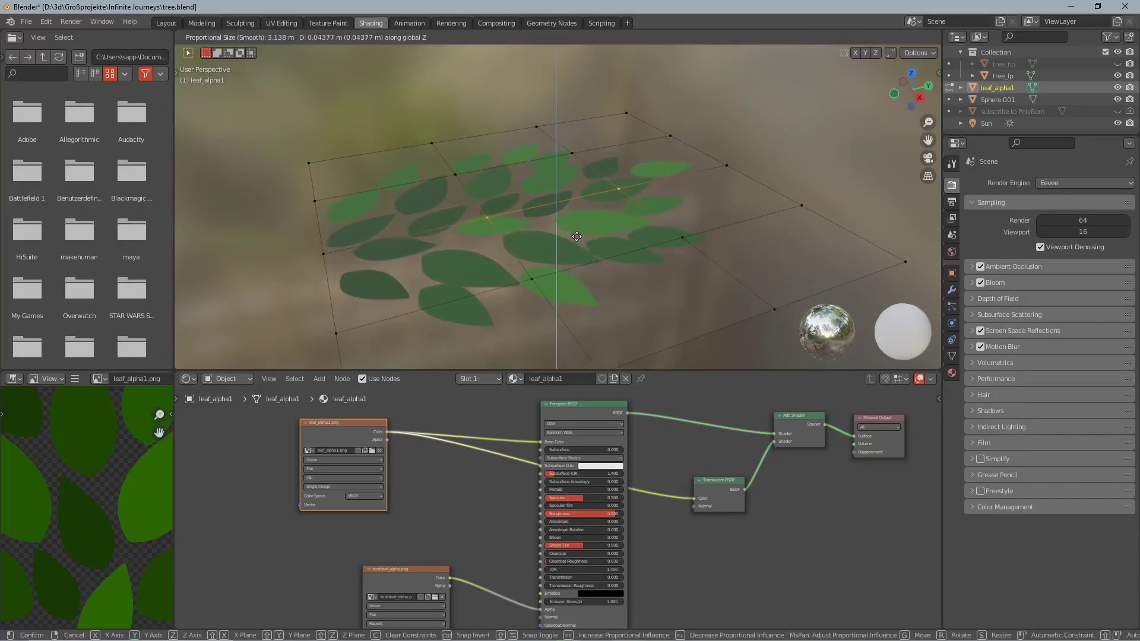
scroll(576, 228, up, 2)
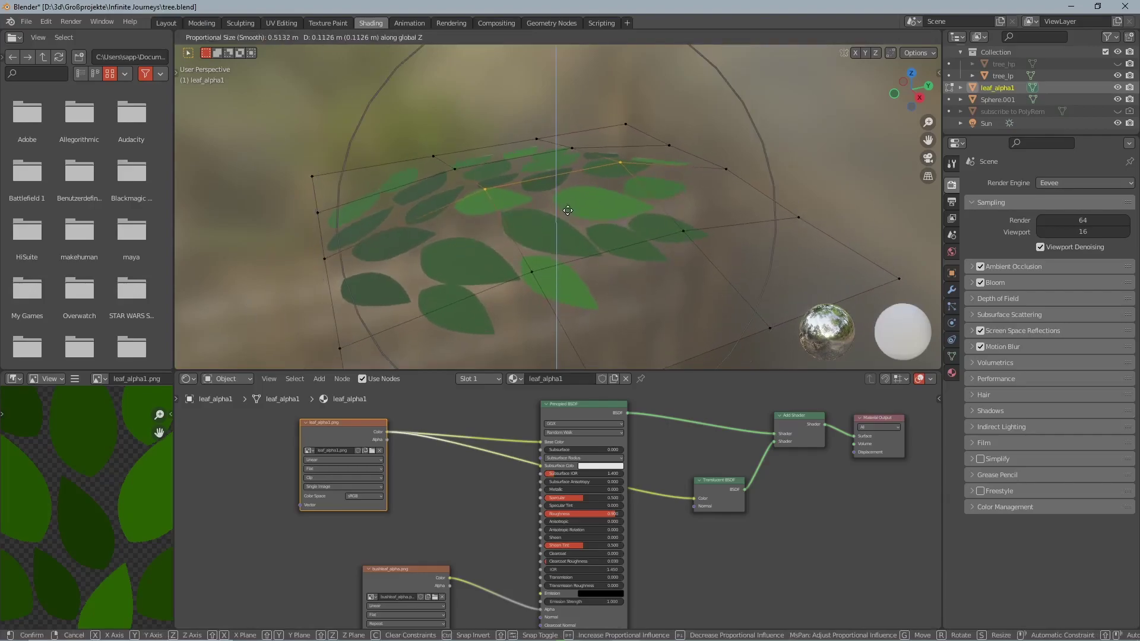
click(582, 201)
key(Tab)
- Add a Hair particle system to the crown mesh Sphere.001 and enable its Advanced options
click(754, 164)
click(655, 230)
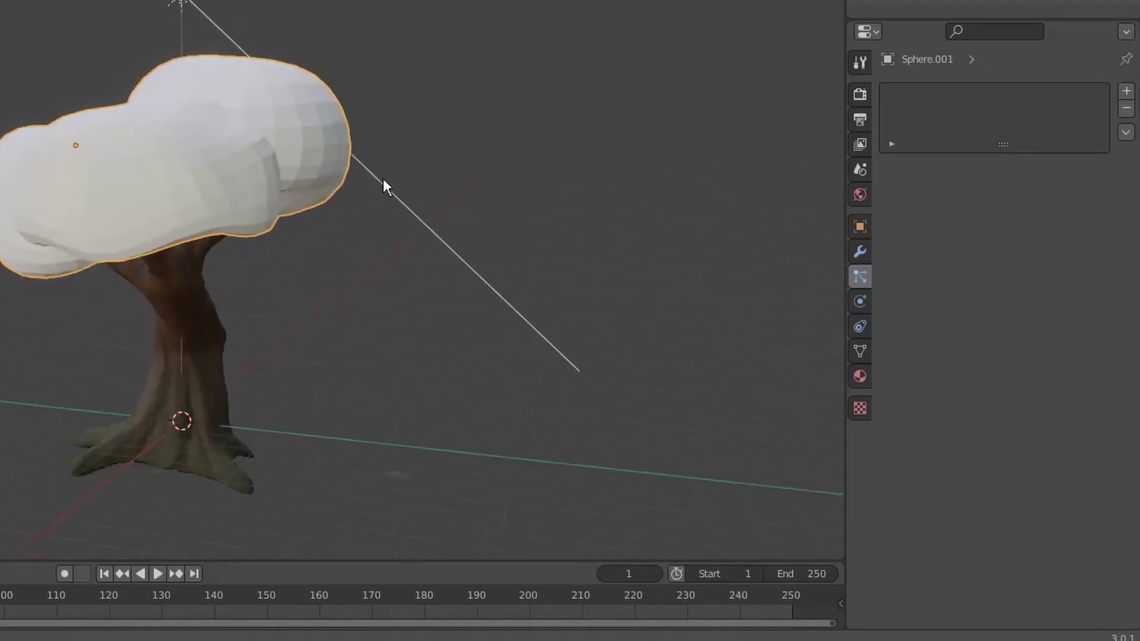
click(1127, 91)
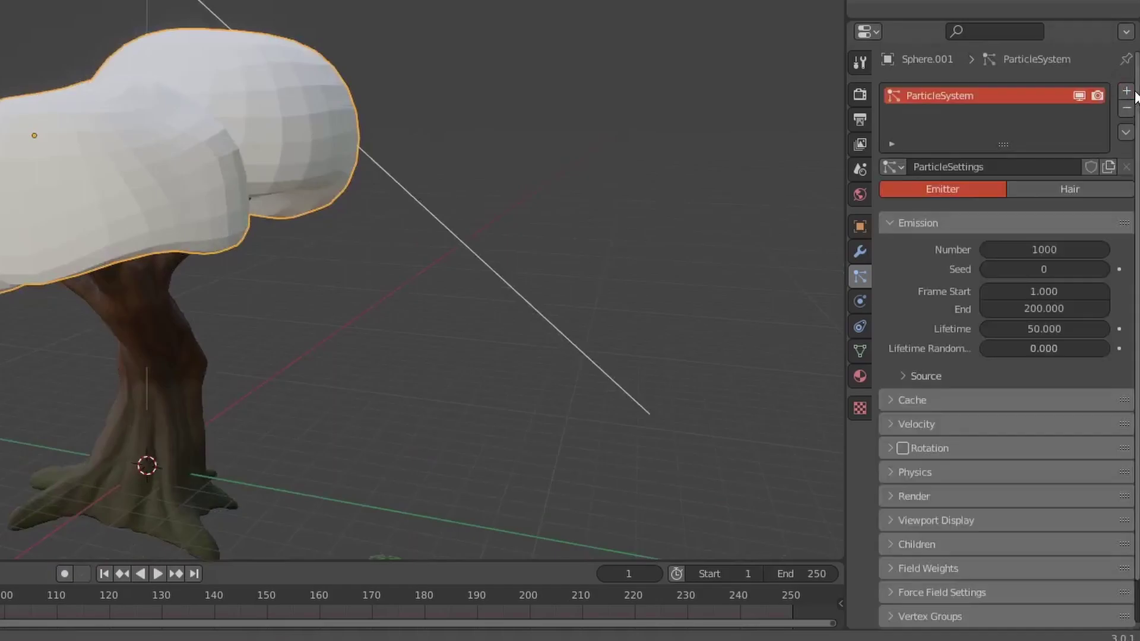
click(1050, 185)
scroll(624, 216, up, 1)
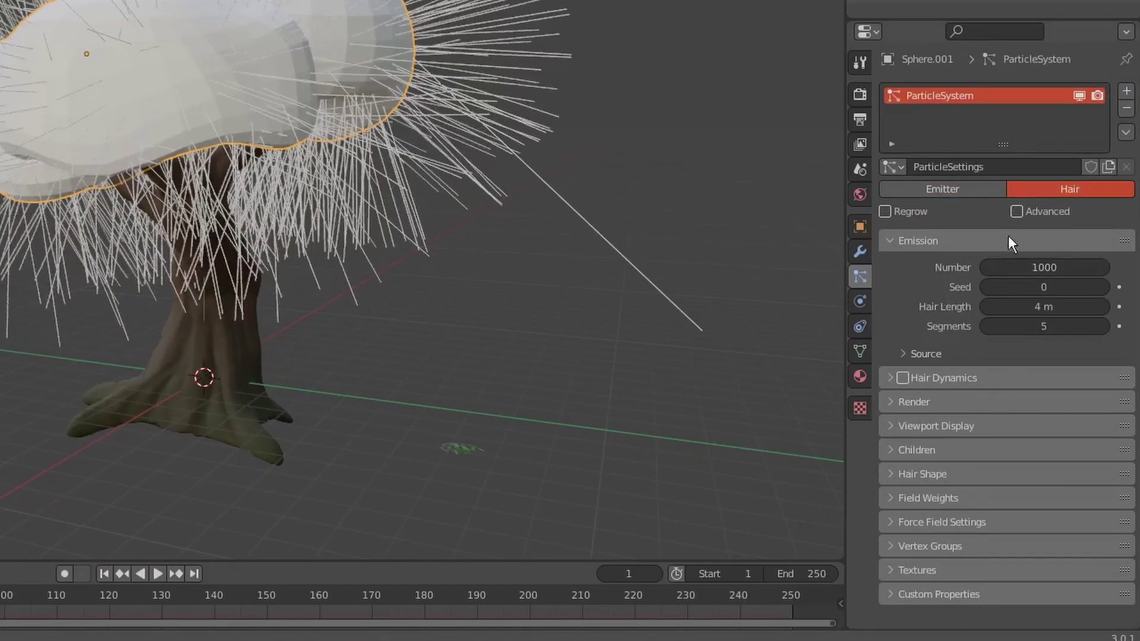
click(1017, 211)
- Render the crown's particles as Object, using leaf_alpha1 as the instance object
scroll(998, 383, down, 2)
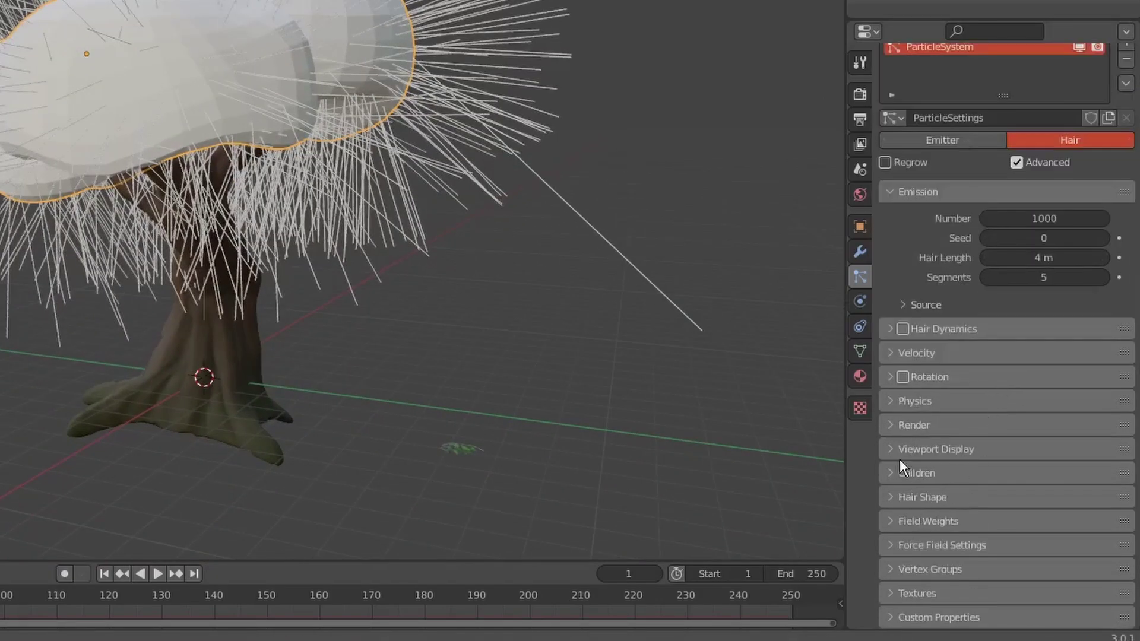
click(888, 423)
click(1007, 453)
click(1012, 507)
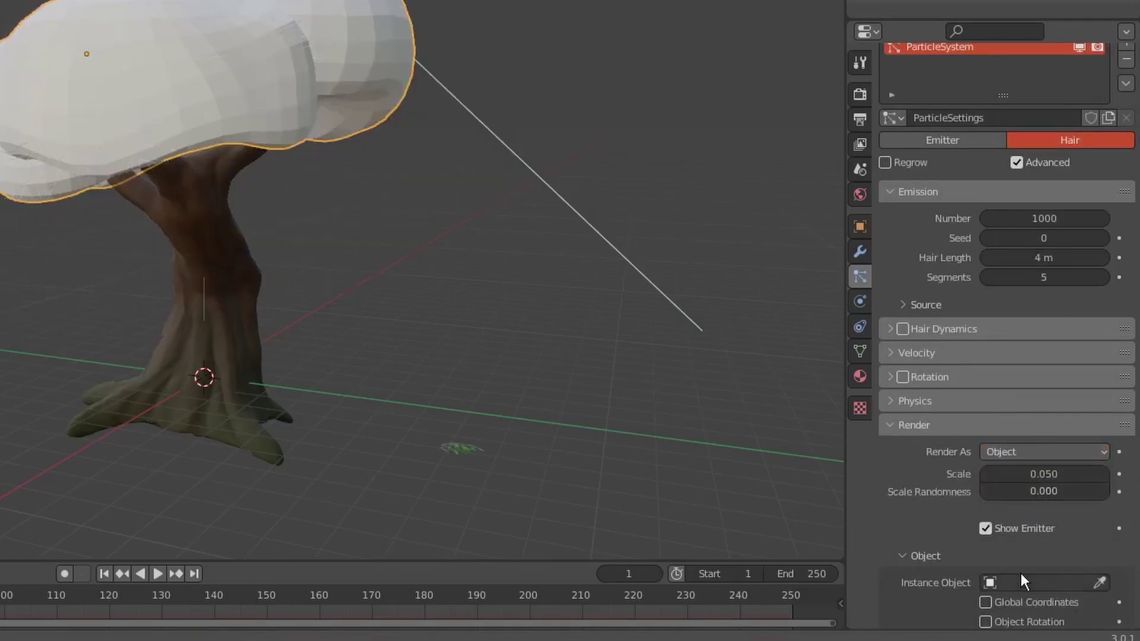
click(1098, 583)
click(476, 442)
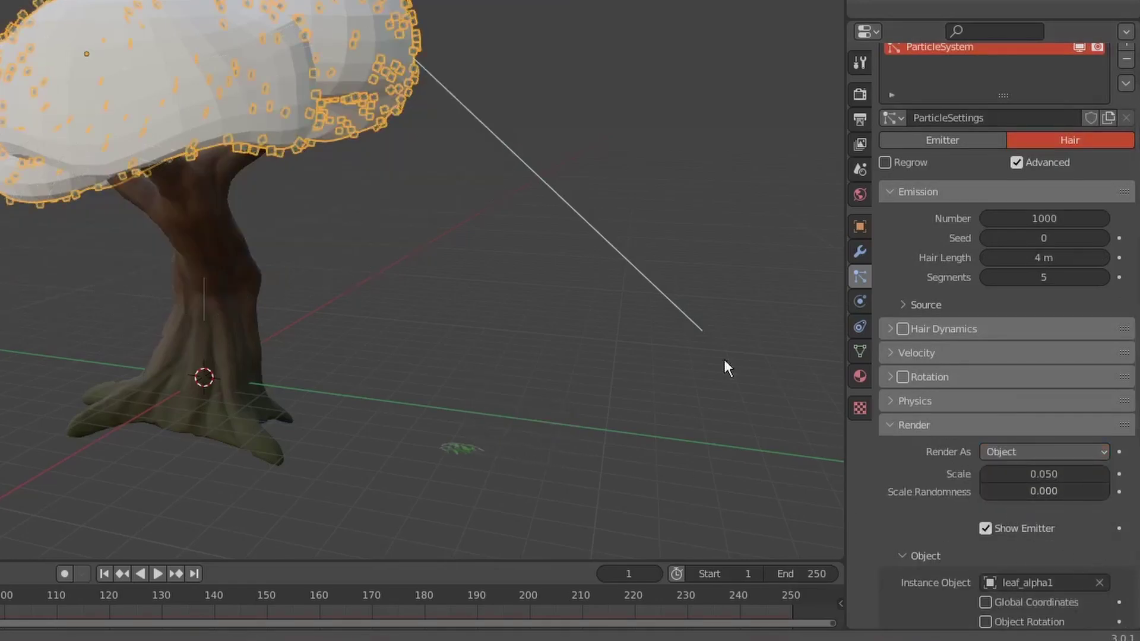
- Set the leaf particles' render scale to 0.34 and scale randomness to 0.5
drag(1043, 473, 1069, 474)
click(1039, 491)
text(0.5)
key(Return)
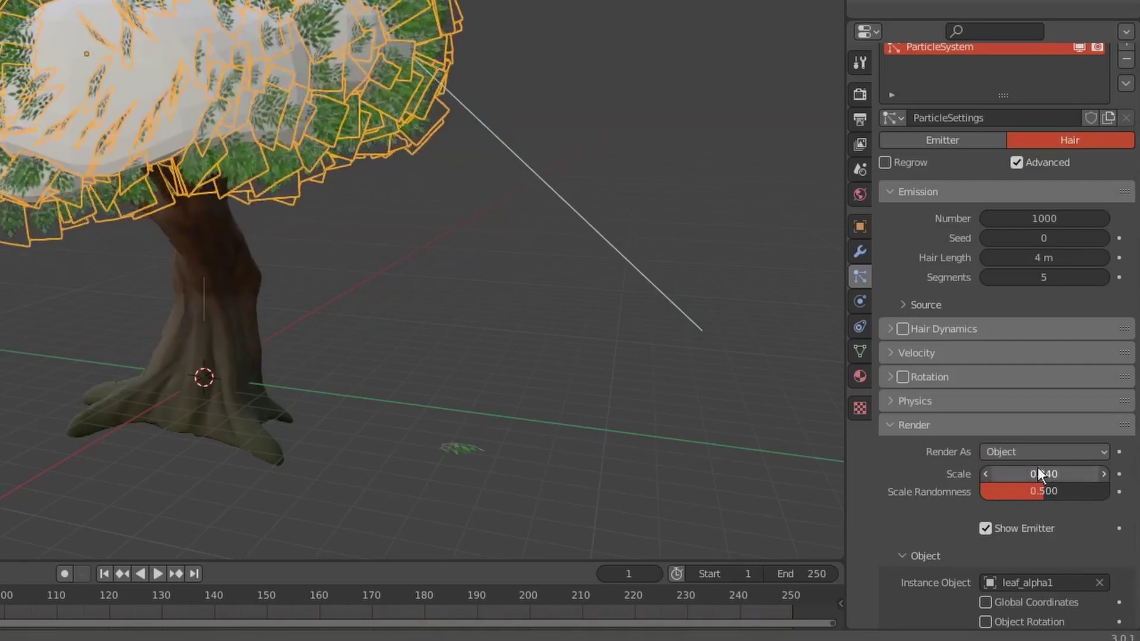
- Enable particle rotation with Global Y as orientation axis and Randomize 0.8, and open the render scale for editing
click(890, 377)
click(902, 377)
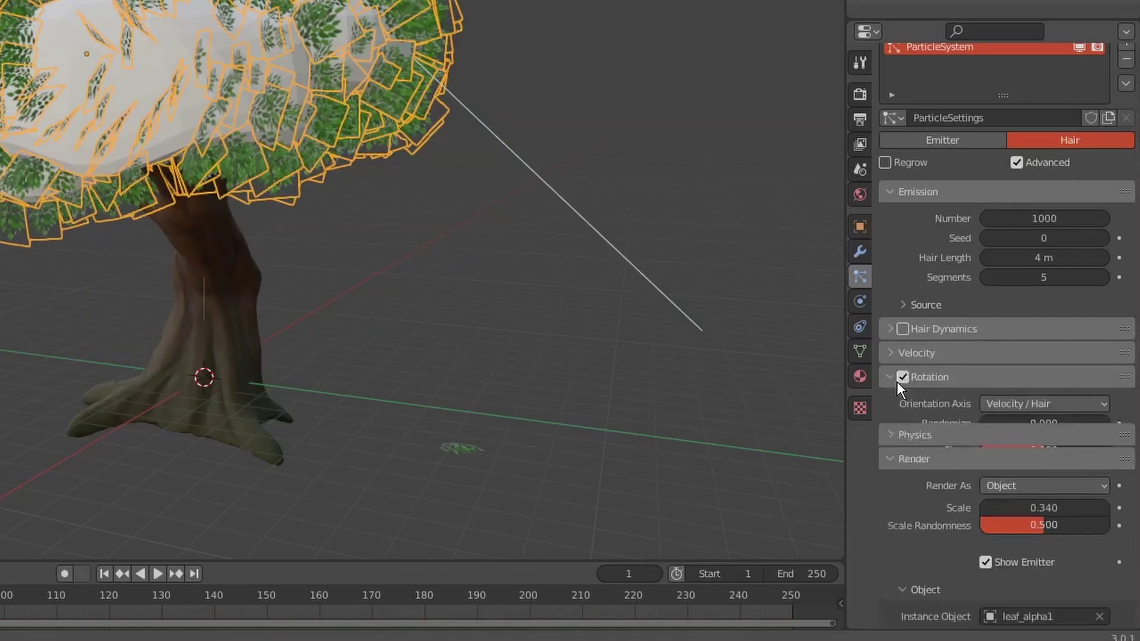
click(1044, 404)
click(1026, 521)
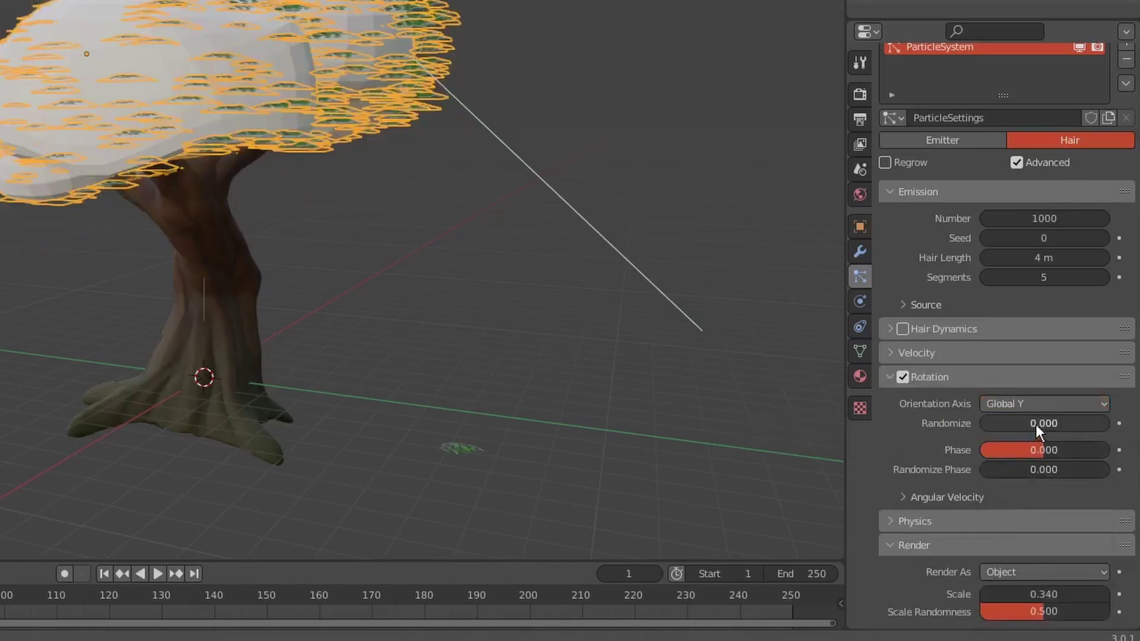
drag(1036, 424, 1080, 424)
text(0.8)
key(Return)
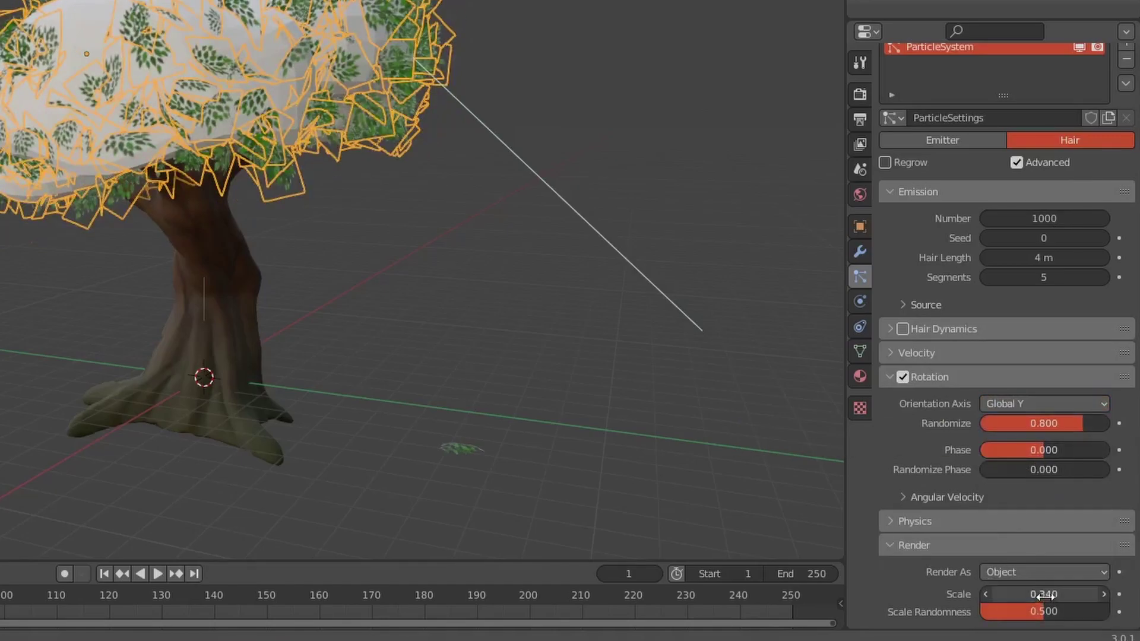
click(1045, 594)
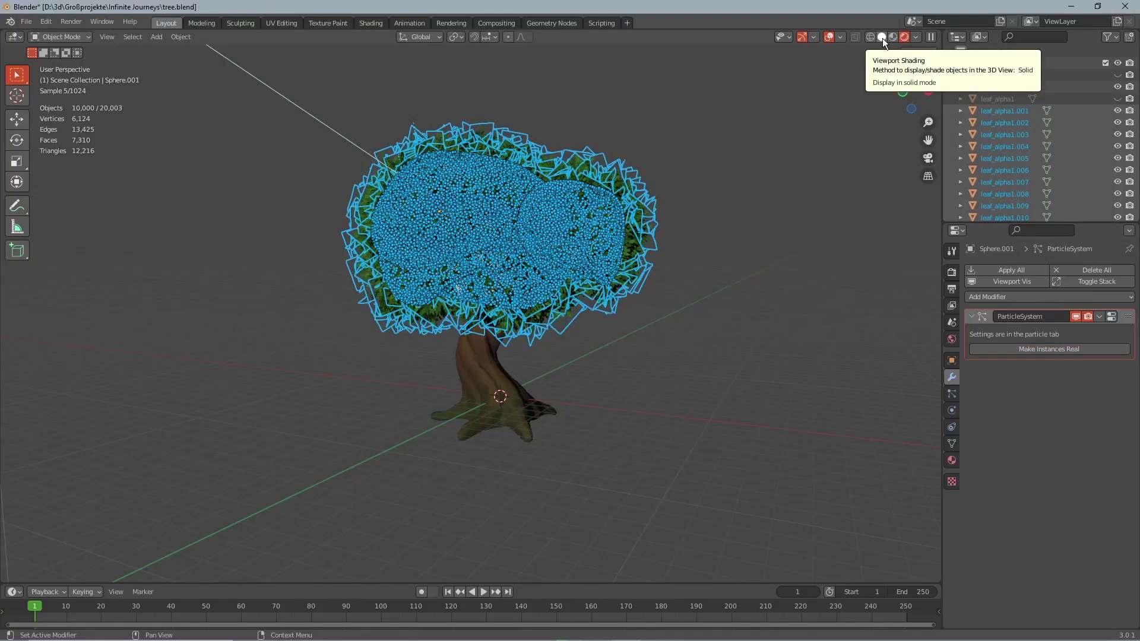
- Show the viewport in Solid shading and delete the crown emitter mesh Sphere.001 from inside the leaves
click(882, 38)
shift+click(489, 411)
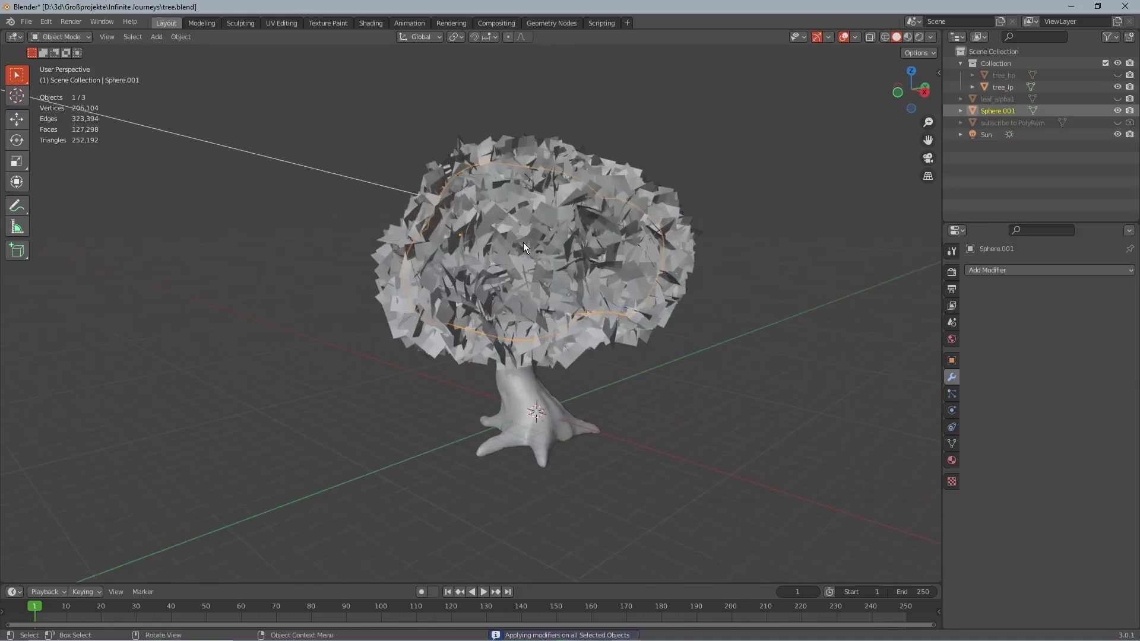
key(x)
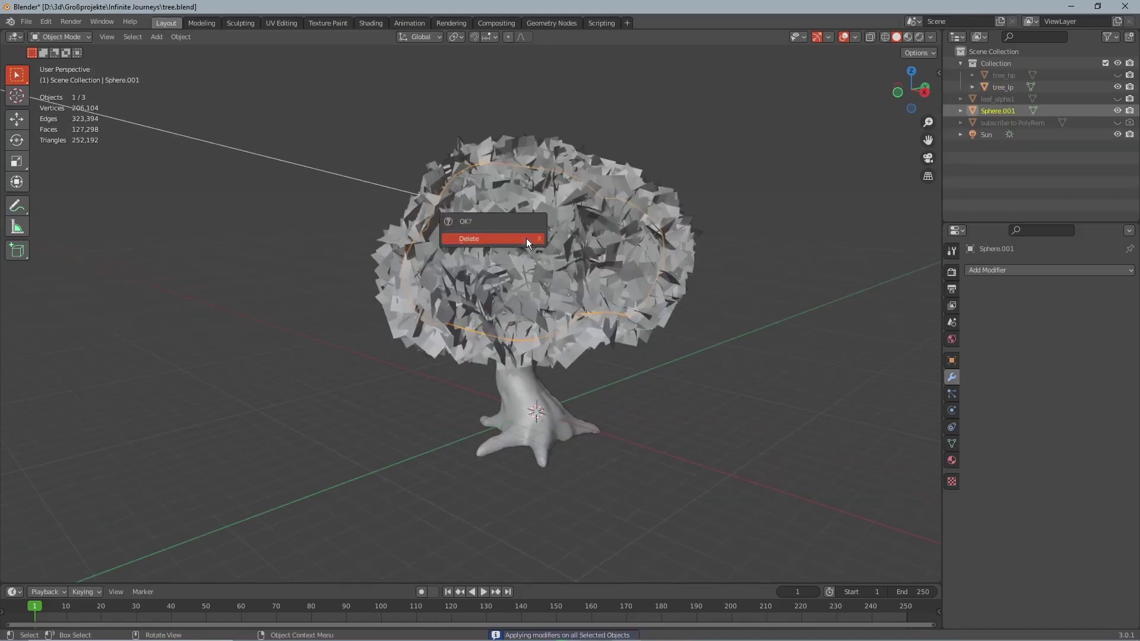